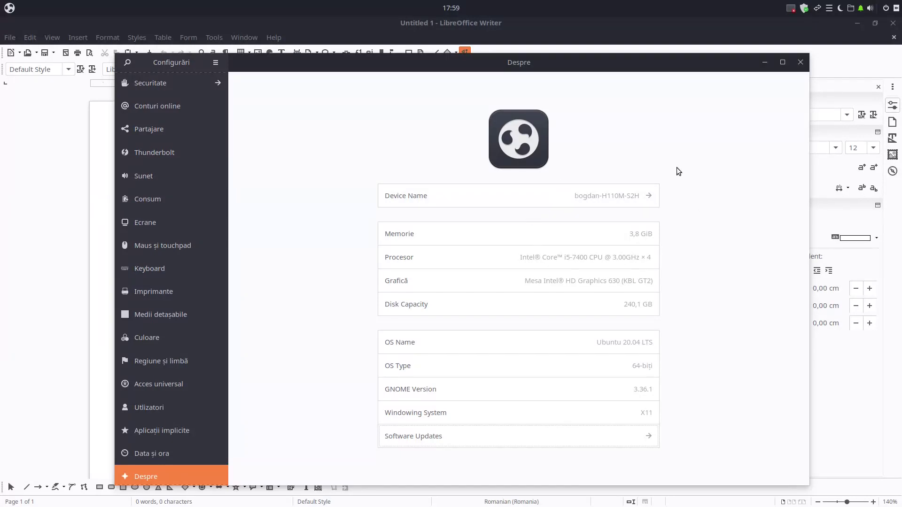
# Close the system settings window, then view and close the LibreOffice 6.4.3.2 About box
pyautogui.click(799, 61)
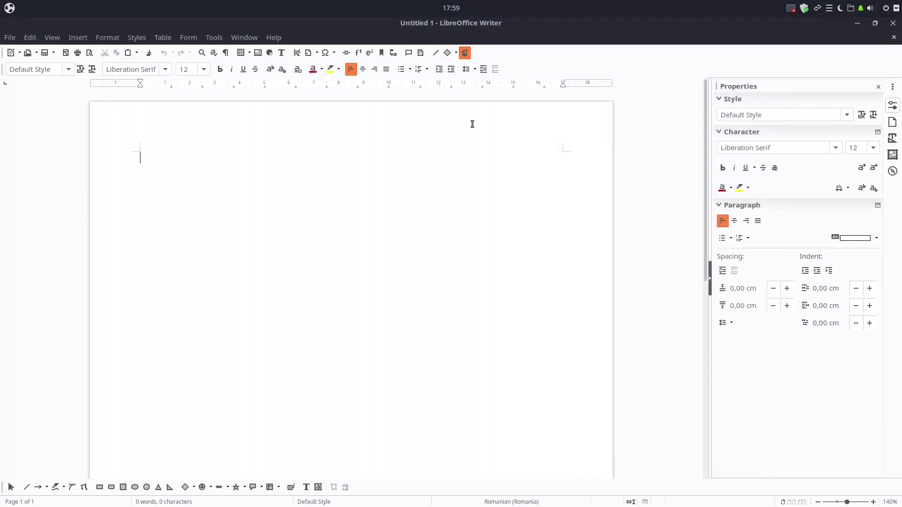
pyautogui.click(274, 38)
pyautogui.click(311, 220)
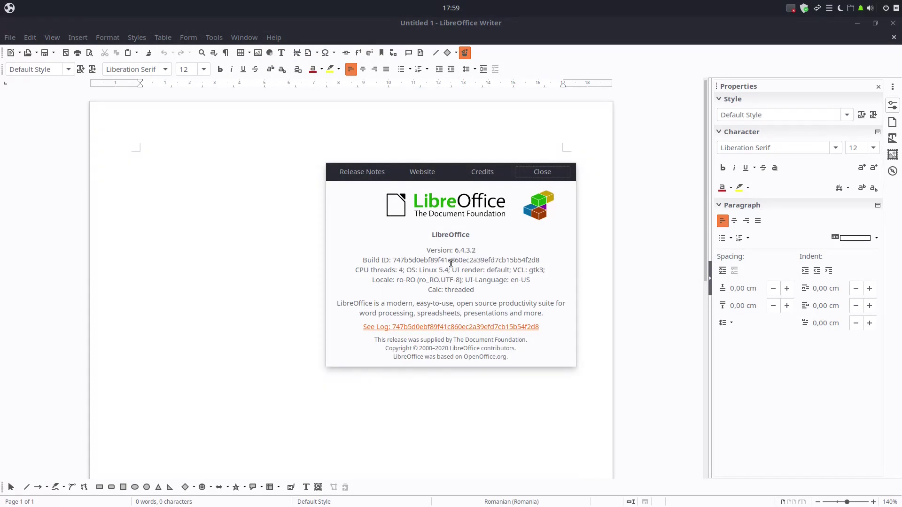
pyautogui.click(548, 174)
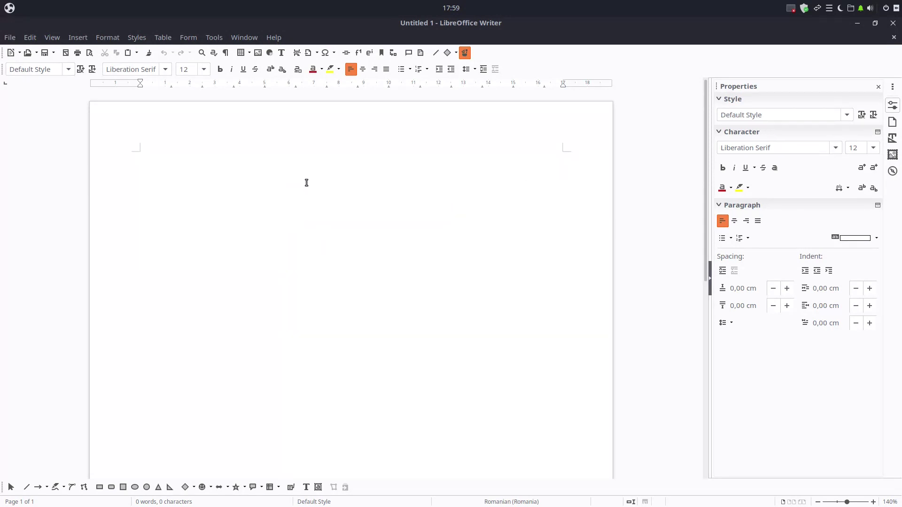
pyautogui.click(272, 38)
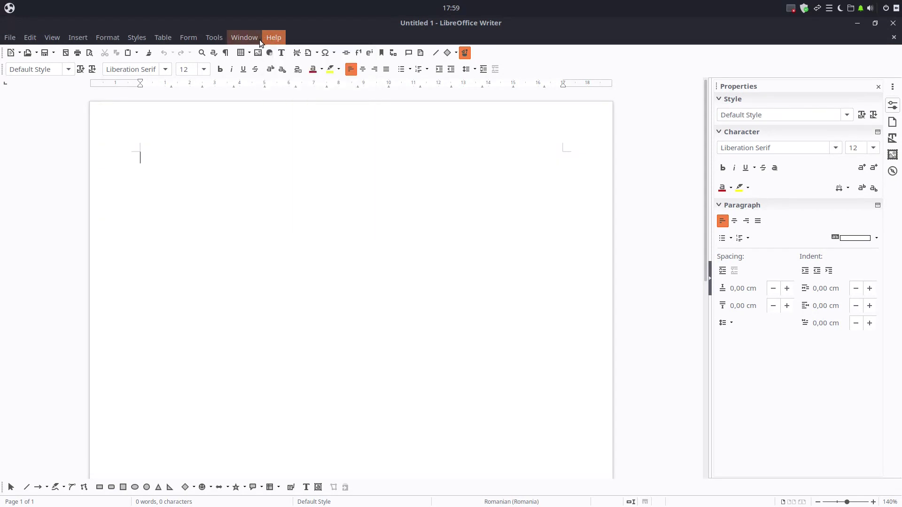
pyautogui.moveTo(214, 39)
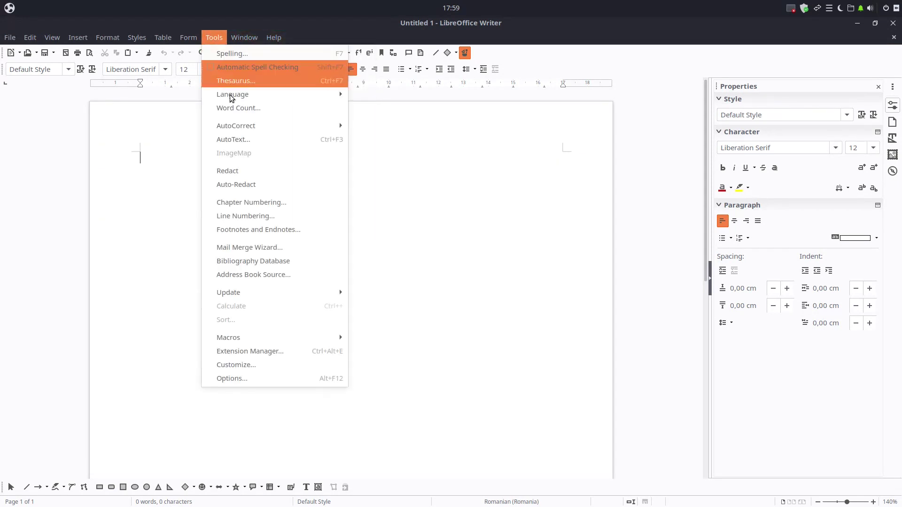
pyautogui.click(246, 379)
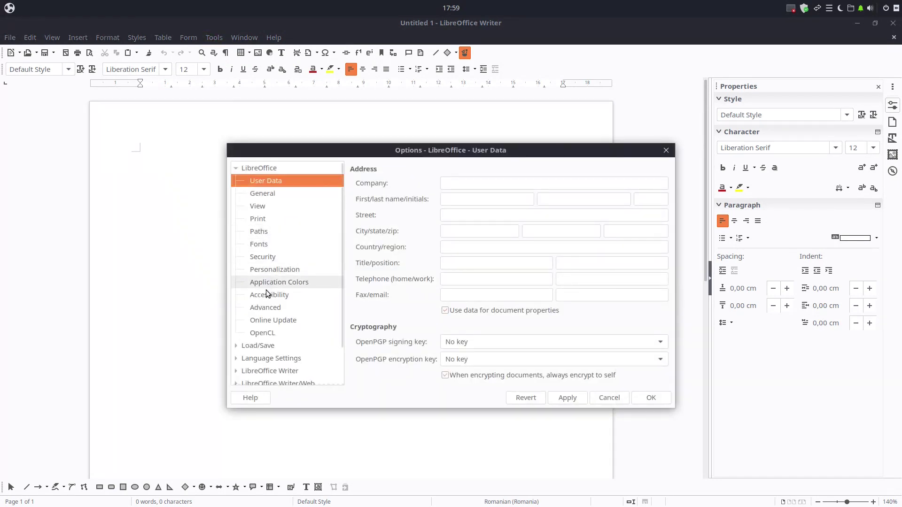
pyautogui.click(266, 308)
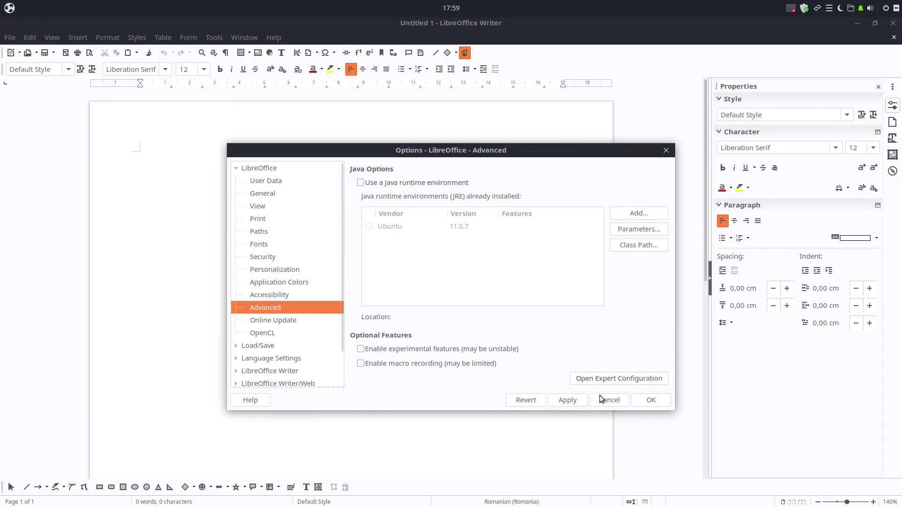
pyautogui.scroll(-3, 342, 306)
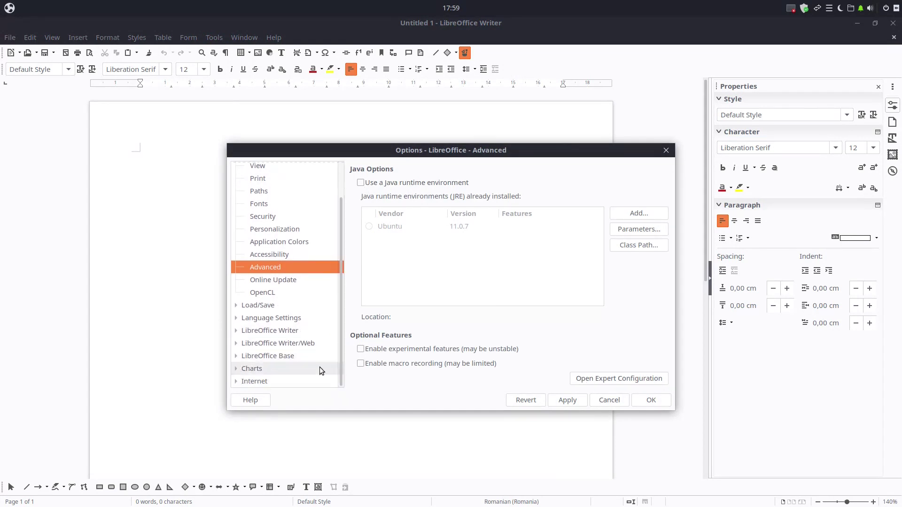
pyautogui.click(237, 381)
pyautogui.click(258, 356)
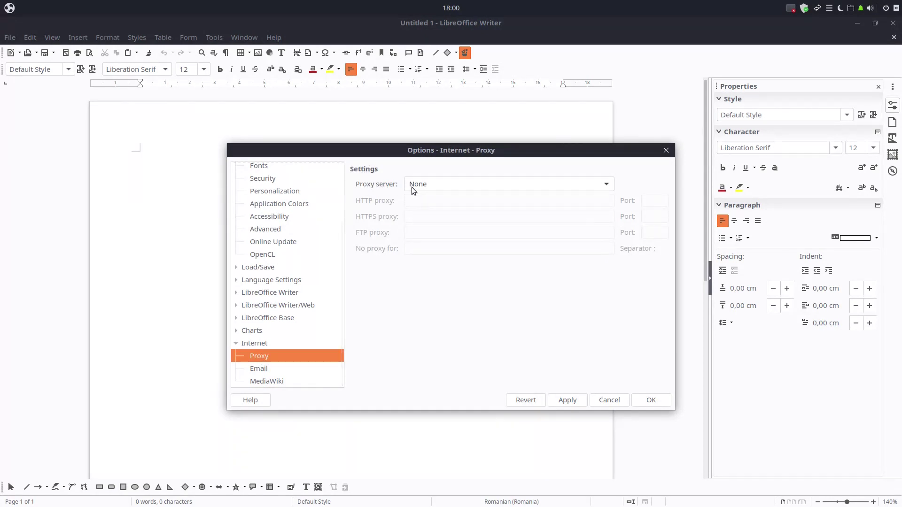
pyautogui.click(429, 184)
pyautogui.click(428, 190)
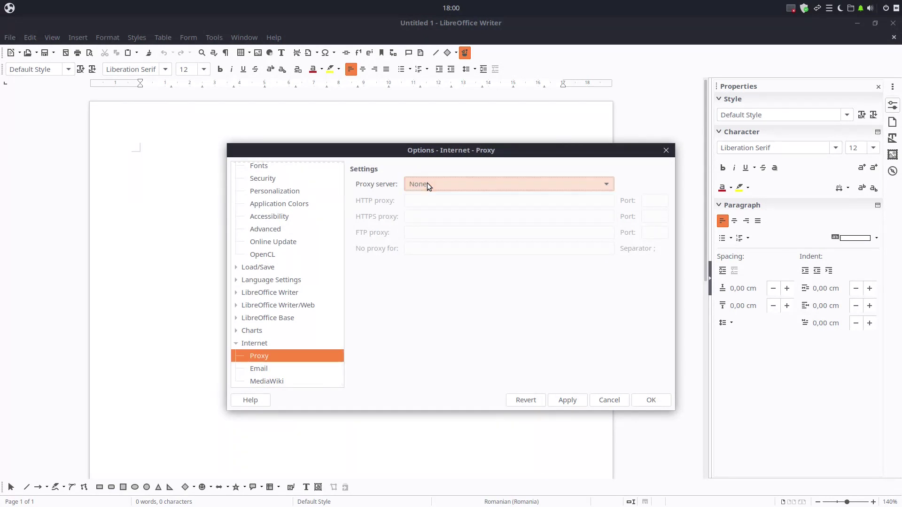
pyautogui.click(647, 401)
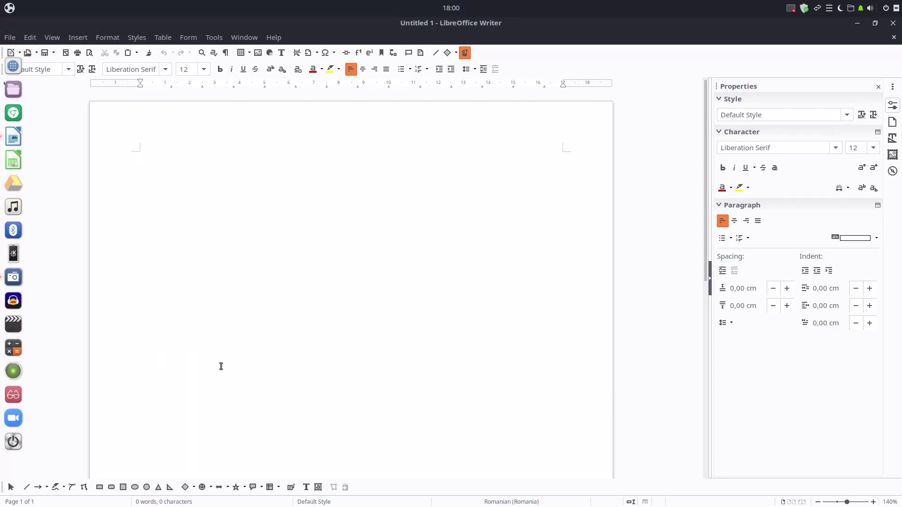
pyautogui.click(53, 38)
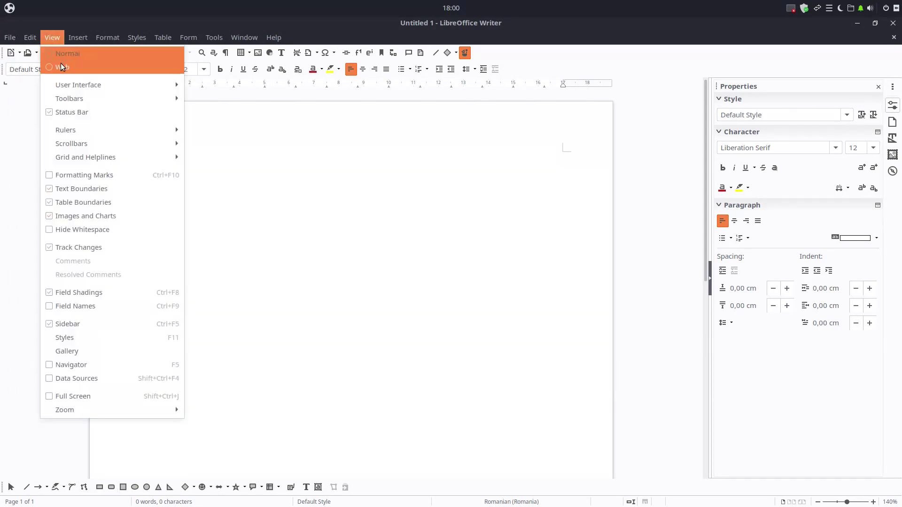
pyautogui.moveTo(116, 86)
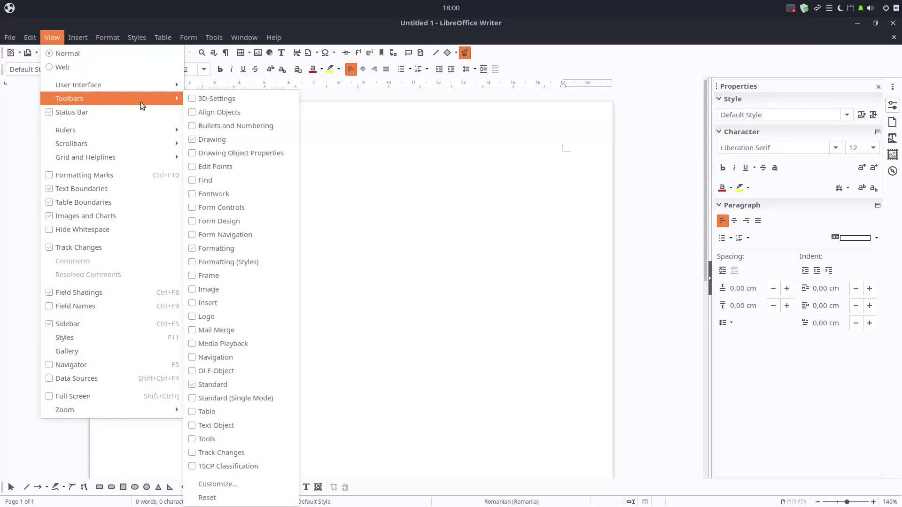
pyautogui.click(199, 137)
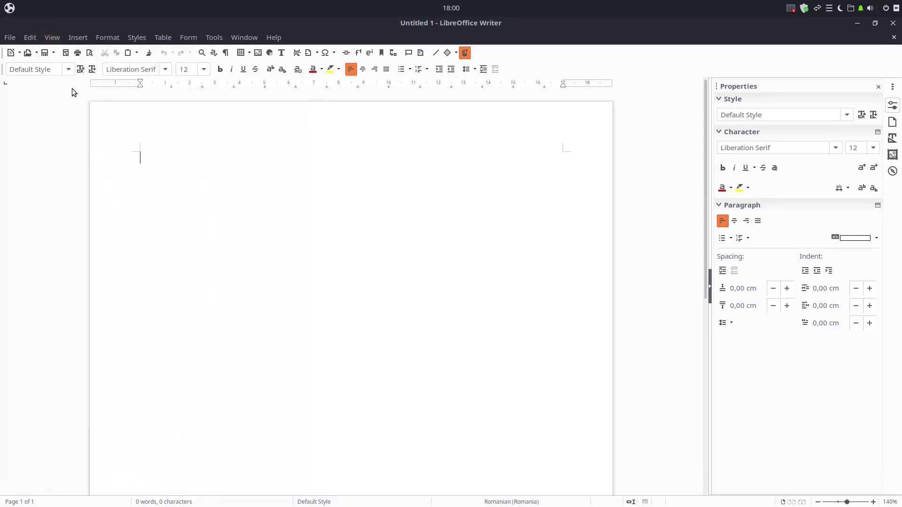
pyautogui.click(57, 39)
pyautogui.moveTo(65, 95)
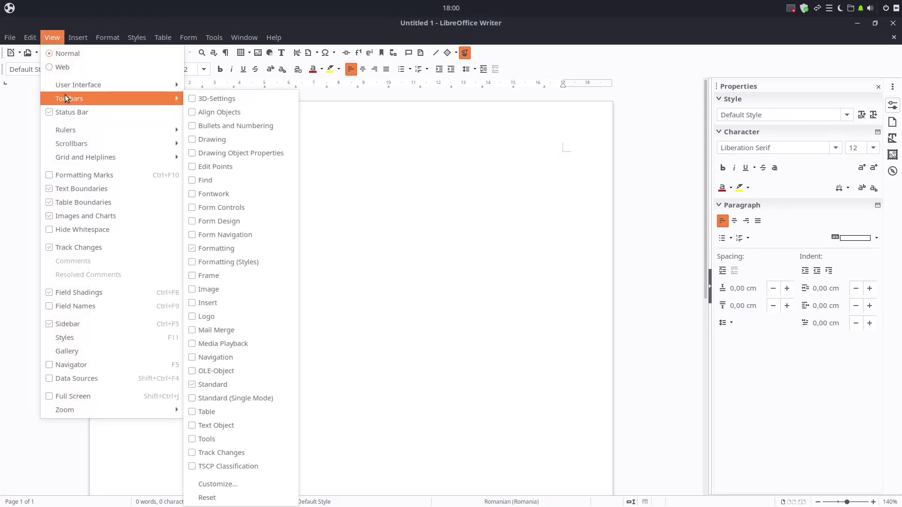
pyautogui.click(217, 140)
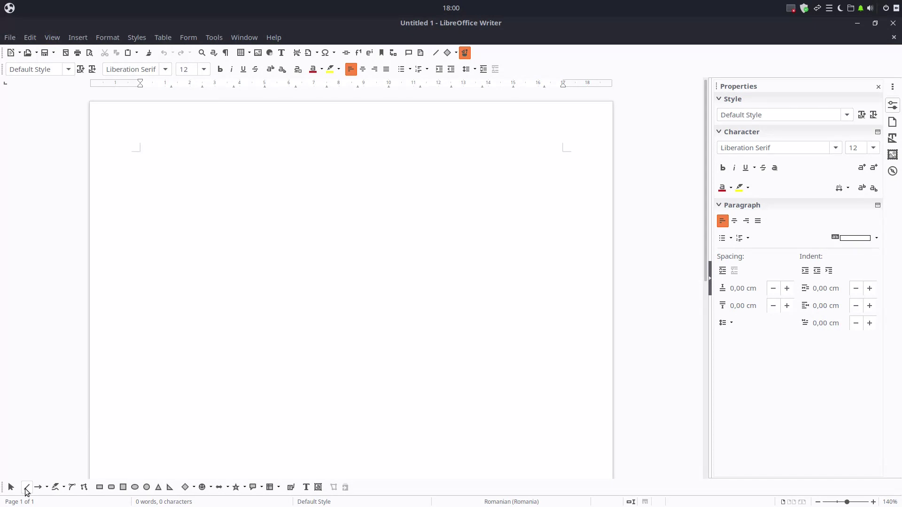
# Draw a long blue rectangle with a small circle under its left end
pyautogui.click(103, 489)
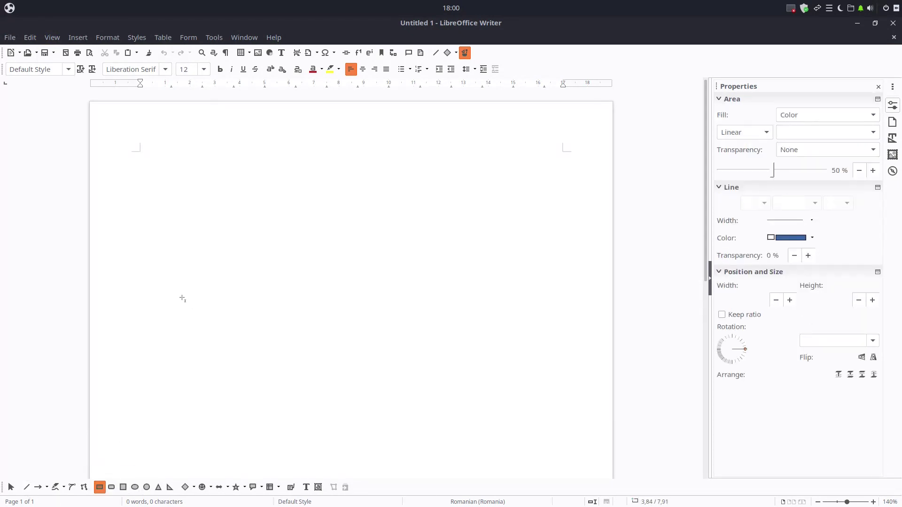
pyautogui.moveTo(183, 239); pyautogui.dragTo(345, 267)
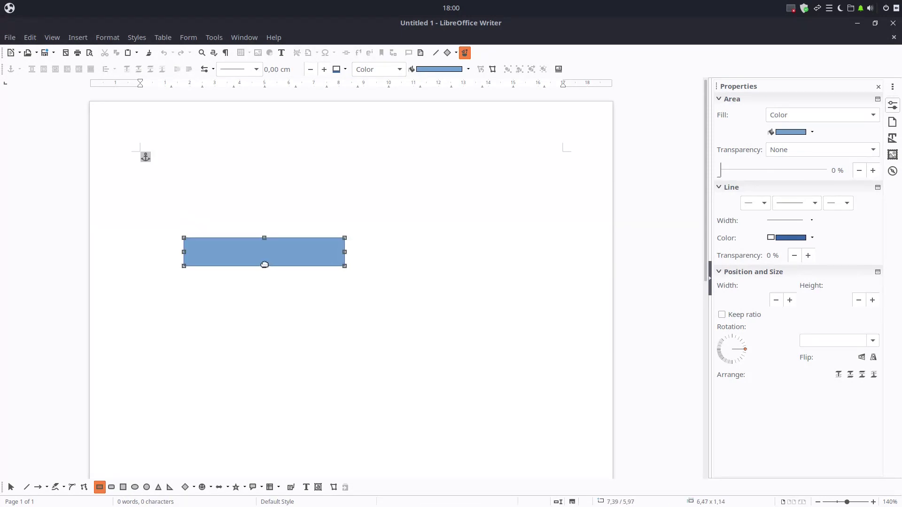
pyautogui.click(252, 283)
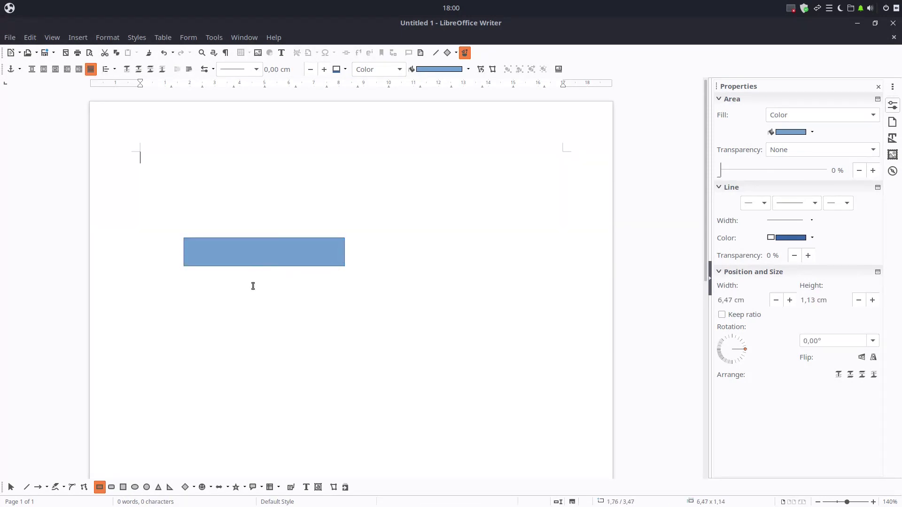
pyautogui.click(147, 489)
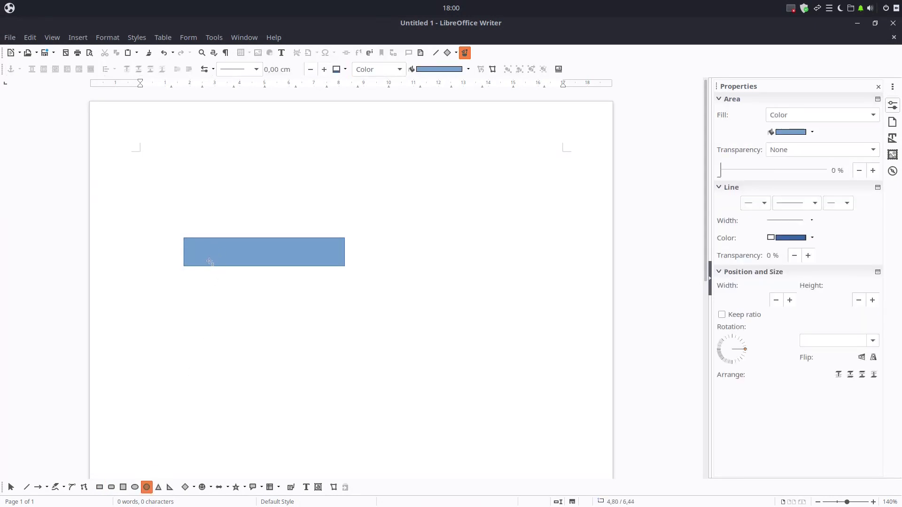
pyautogui.moveTo(209, 262)
pyautogui.mouseDown()
pyautogui.moveTo(243, 294)
pyautogui.moveTo(228, 274)
pyautogui.mouseUp()
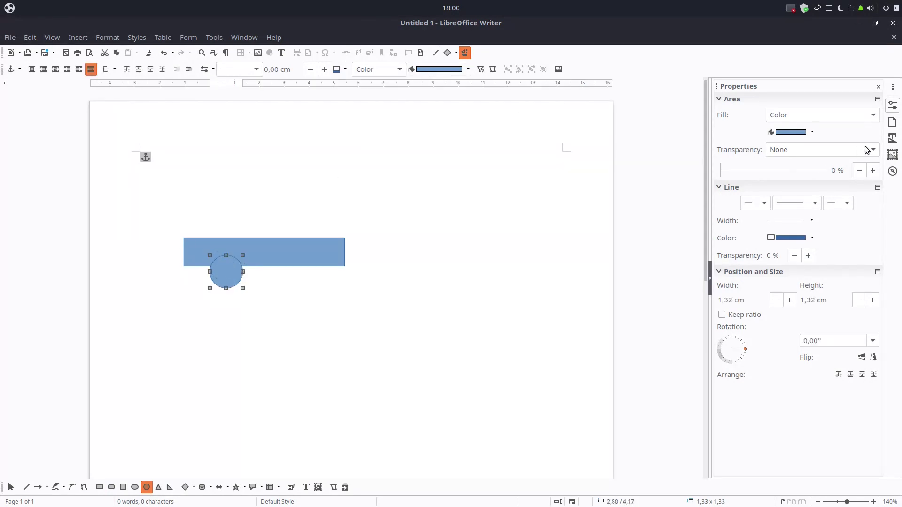
# Fill the circle with dark grey 333333 through its Area settings
pyautogui.rightClick(224, 275)
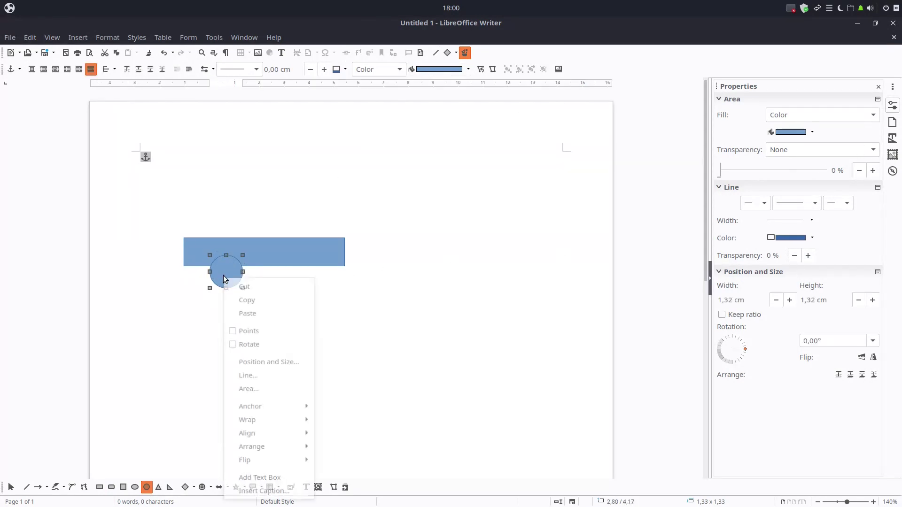
pyautogui.click(261, 389)
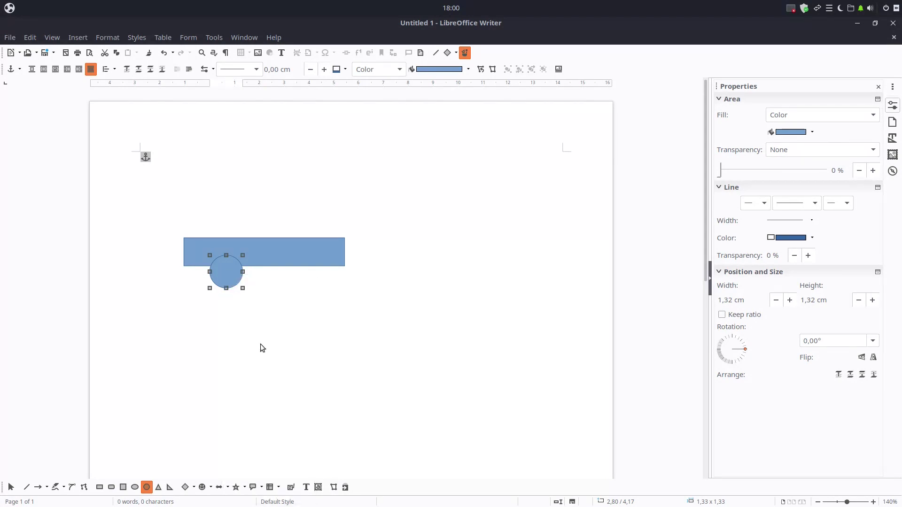
pyautogui.click(299, 223)
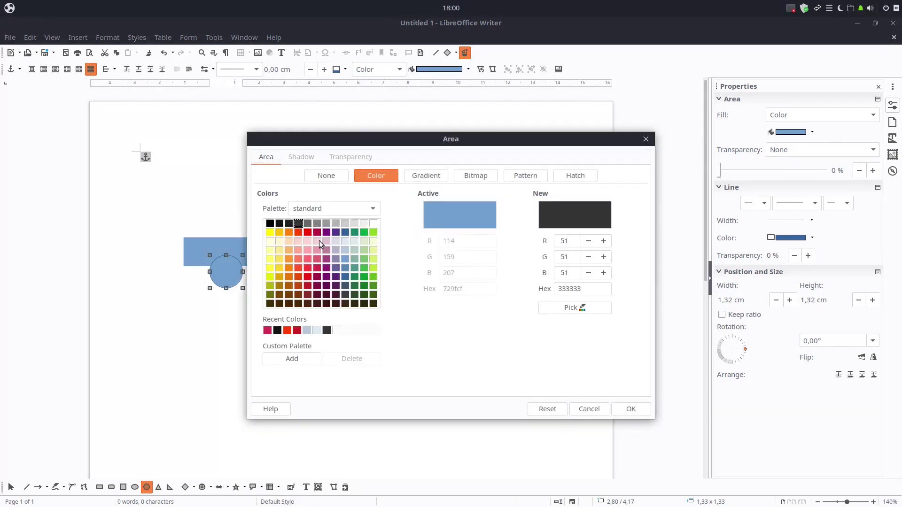
pyautogui.click(631, 408)
# Copy and paste the grey circle, placing the copy under the rectangle's right end
pyautogui.rightClick(226, 278)
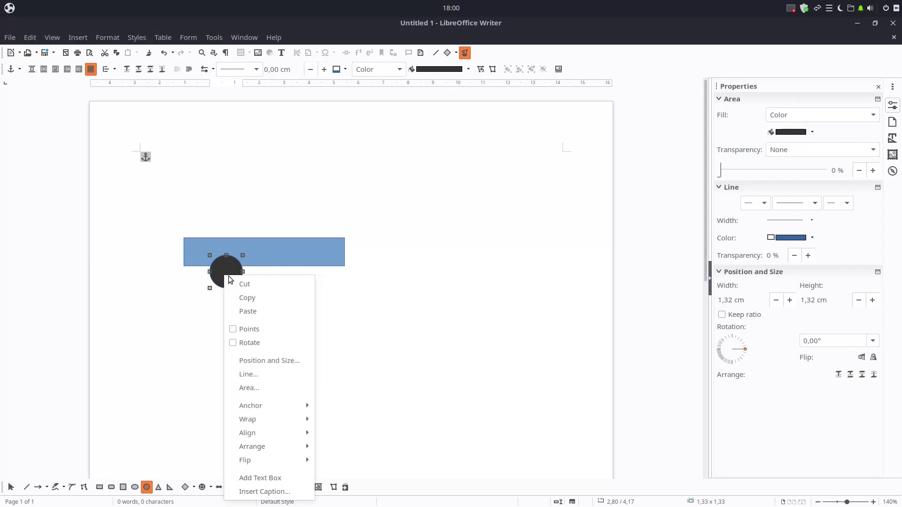
pyautogui.click(245, 297)
pyautogui.rightClick(282, 289)
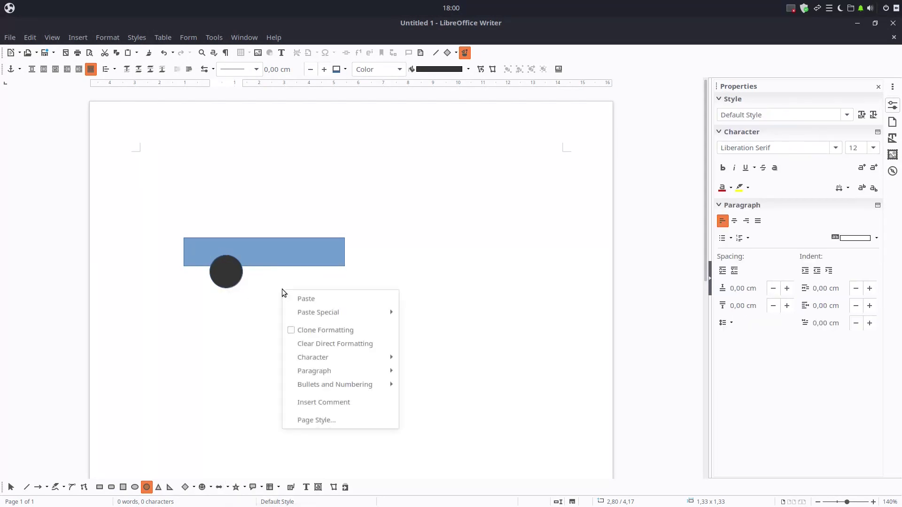
pyautogui.click(303, 301)
pyautogui.moveTo(223, 272); pyautogui.dragTo(301, 272)
pyautogui.click(351, 286)
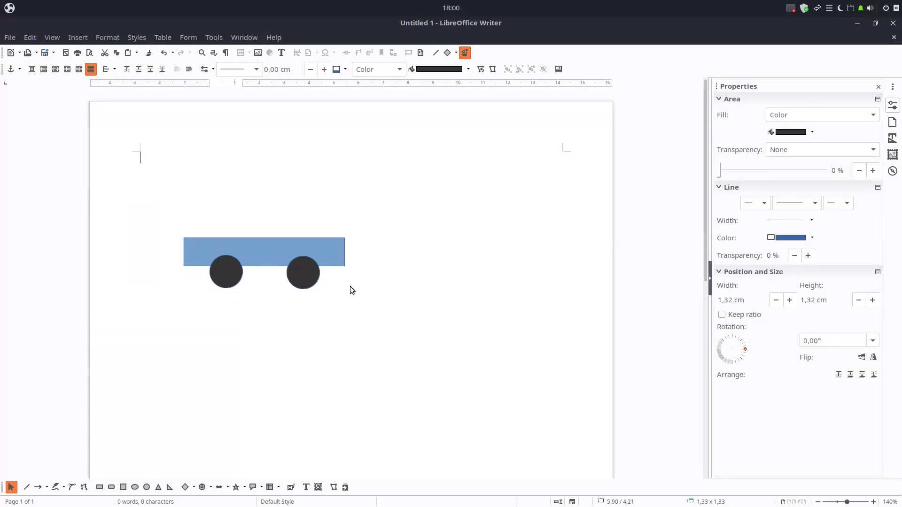
# Bring the blue rectangle to the front so it overlaps the wheels
pyautogui.click(336, 248)
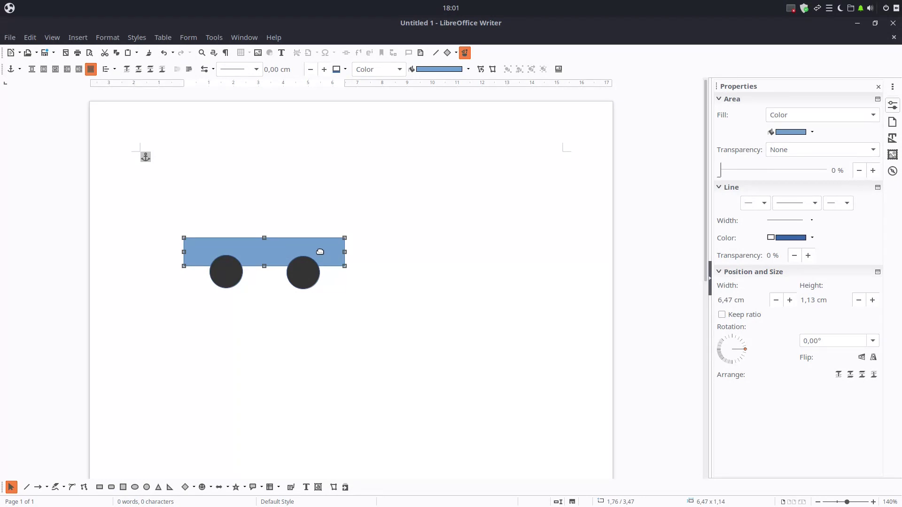
pyautogui.rightClick(320, 252)
pyautogui.moveTo(374, 422)
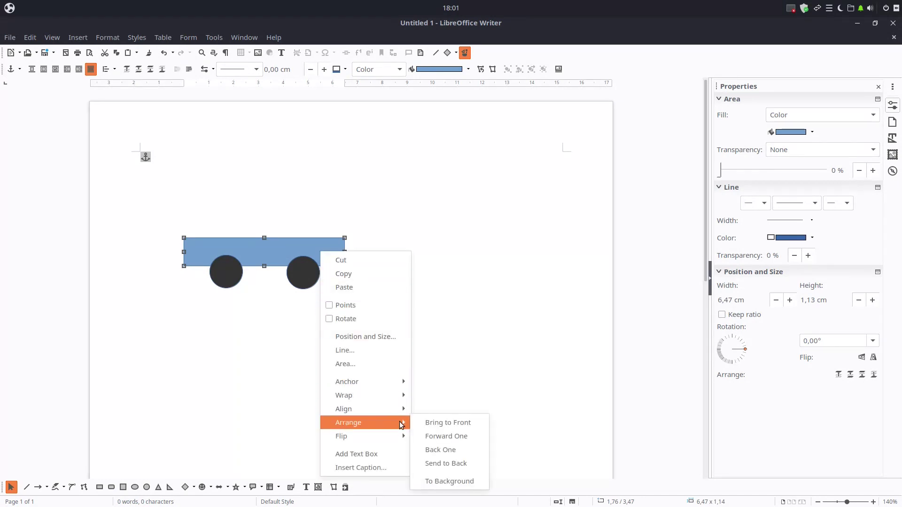
pyautogui.click(429, 423)
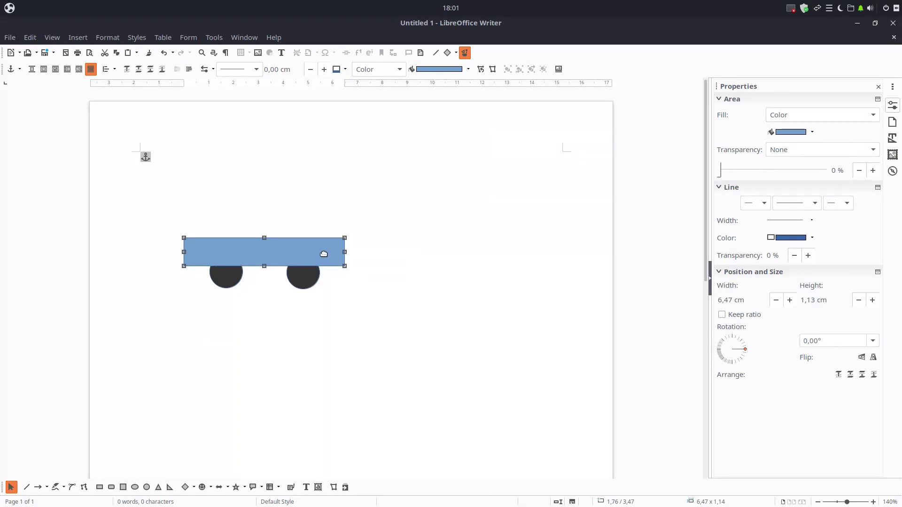
pyautogui.click(308, 278)
pyautogui.click(326, 266)
# Draw a rounded-rectangle cabin on top of the car body
pyautogui.click(111, 488)
pyautogui.moveTo(208, 214); pyautogui.dragTo(314, 239)
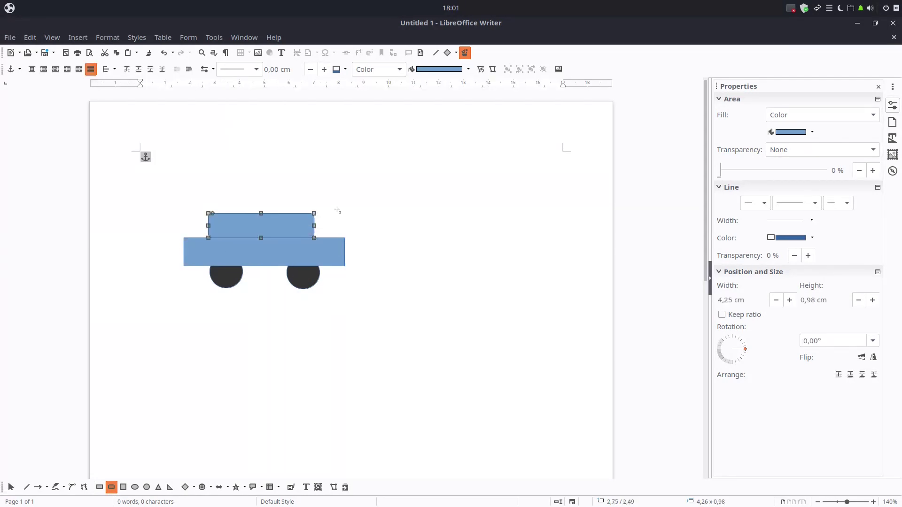
pyautogui.click(362, 203)
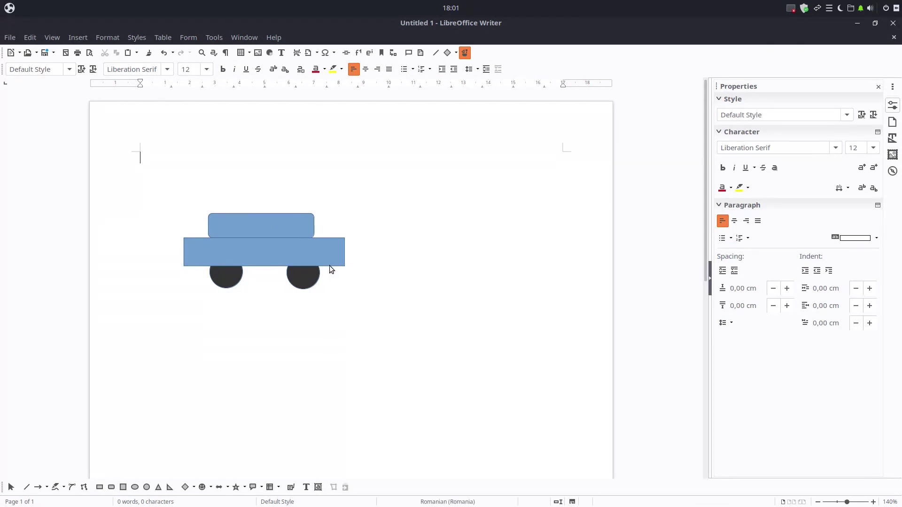
# Raise both wheels slightly so they sit under the body
pyautogui.click(308, 277)
pyautogui.moveTo(309, 278); pyautogui.dragTo(311, 271)
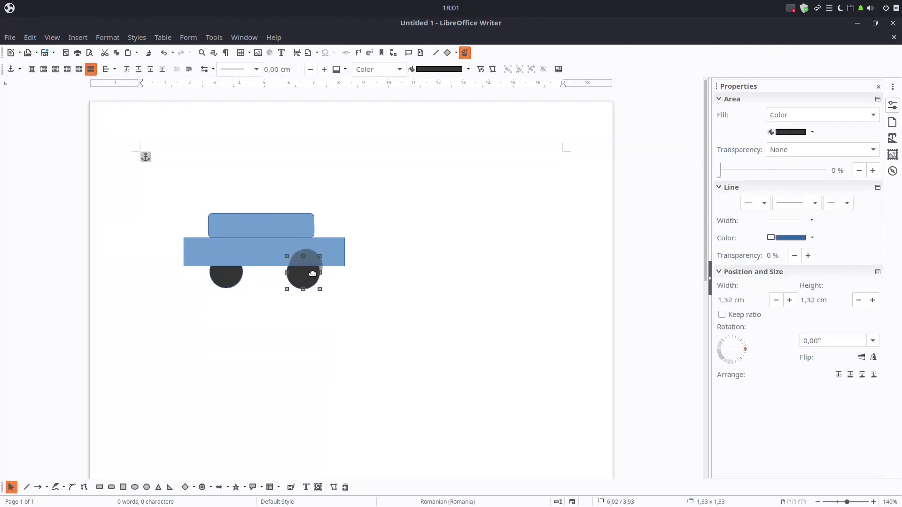
pyautogui.click(235, 282)
pyautogui.moveTo(230, 281); pyautogui.dragTo(230, 274)
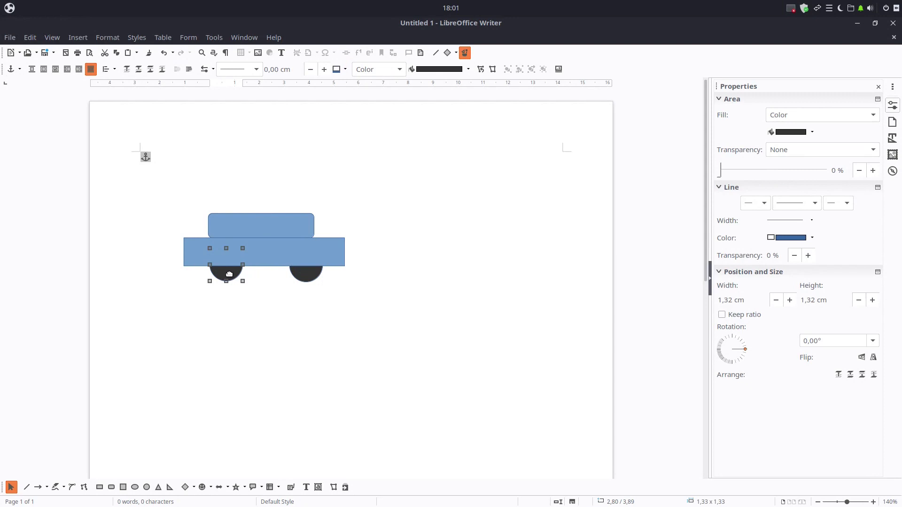
pyautogui.click(435, 269)
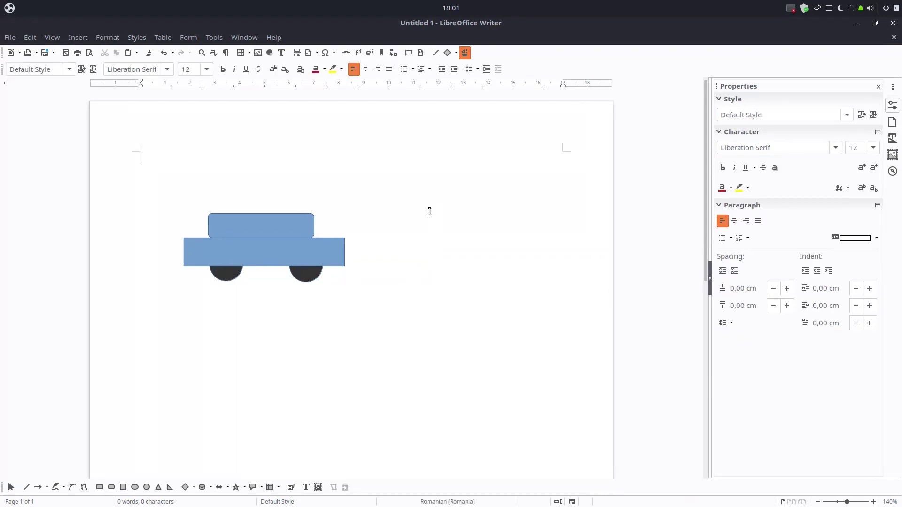
# Move the car body rectangle to the right, then undo the move
pyautogui.moveTo(327, 258); pyautogui.dragTo(490, 262)
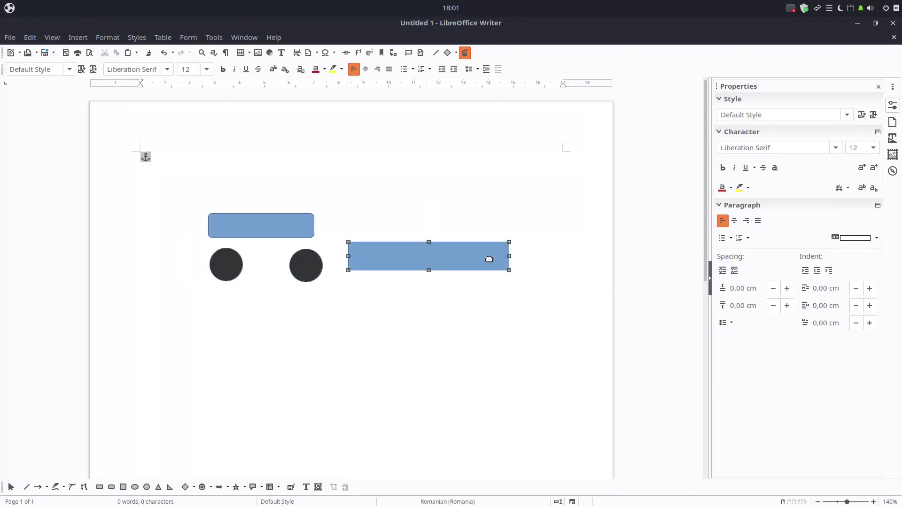
pyautogui.click(491, 332)
pyautogui.hotkey('ctrl', 'z')
pyautogui.click(431, 284)
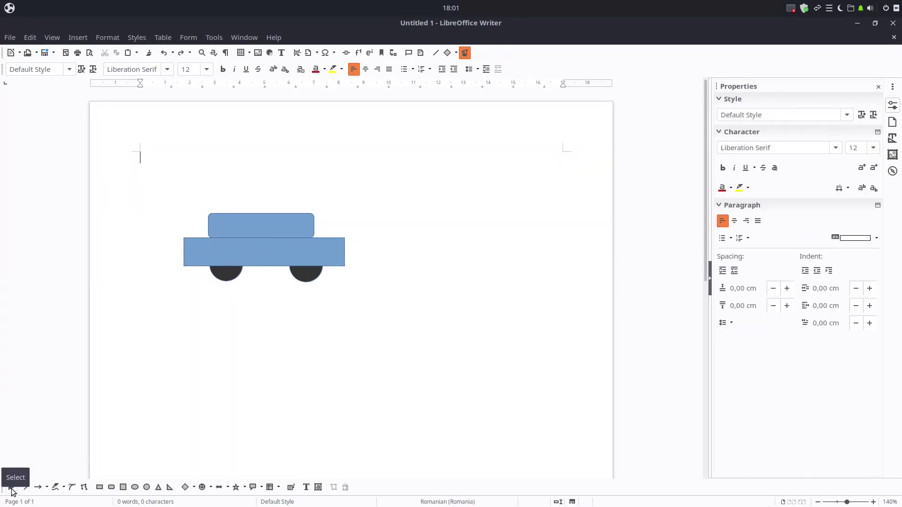
# Marquee-select all the car shapes, group them, and move the group right
pyautogui.click(11, 491)
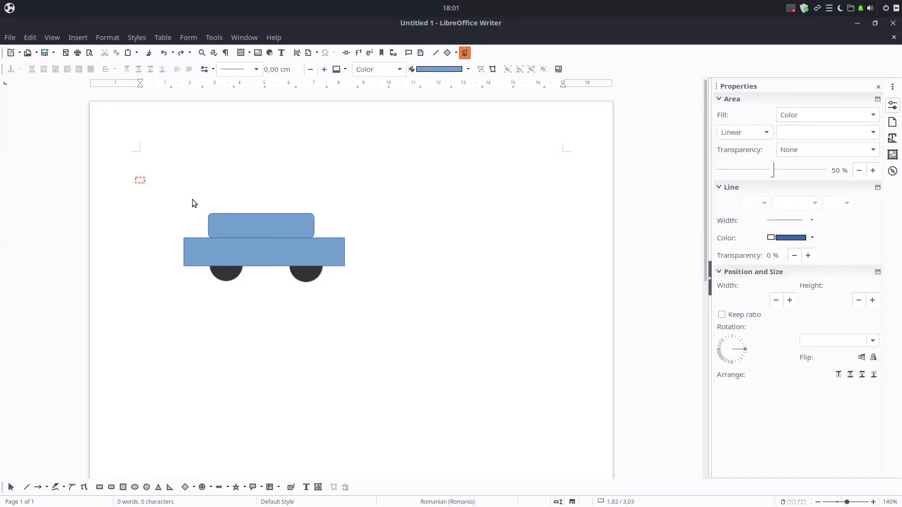
pyautogui.moveTo(193, 199); pyautogui.dragTo(434, 326)
pyautogui.rightClick(330, 261)
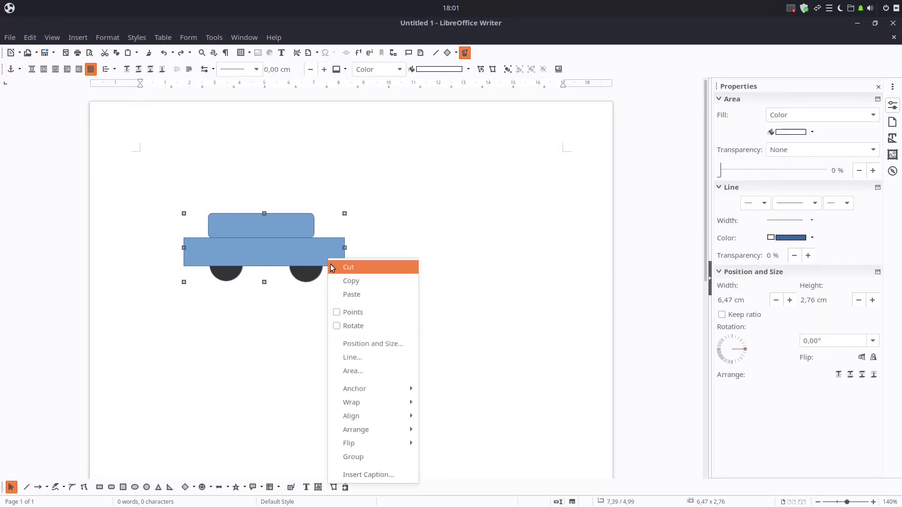
pyautogui.click(362, 459)
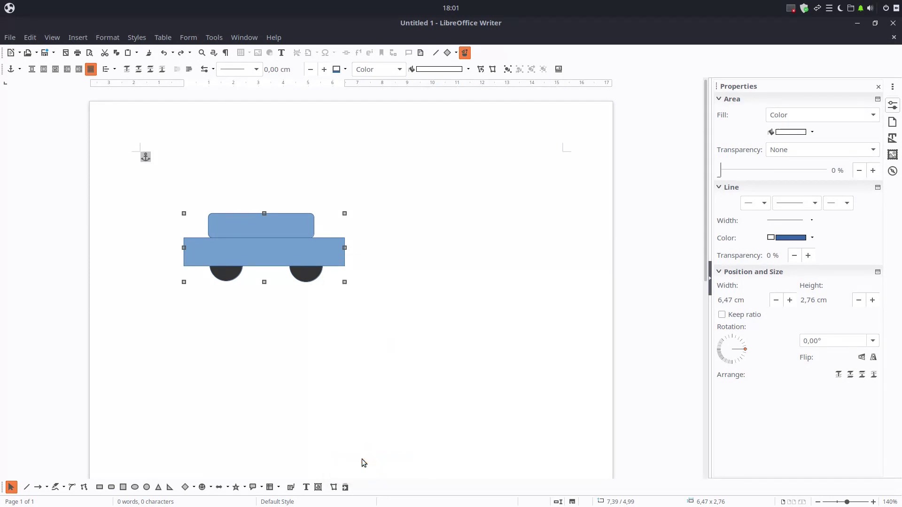
pyautogui.moveTo(296, 253); pyautogui.dragTo(431, 272)
# Copy the car group and paste duplicates onto the page
pyautogui.rightClick(431, 272)
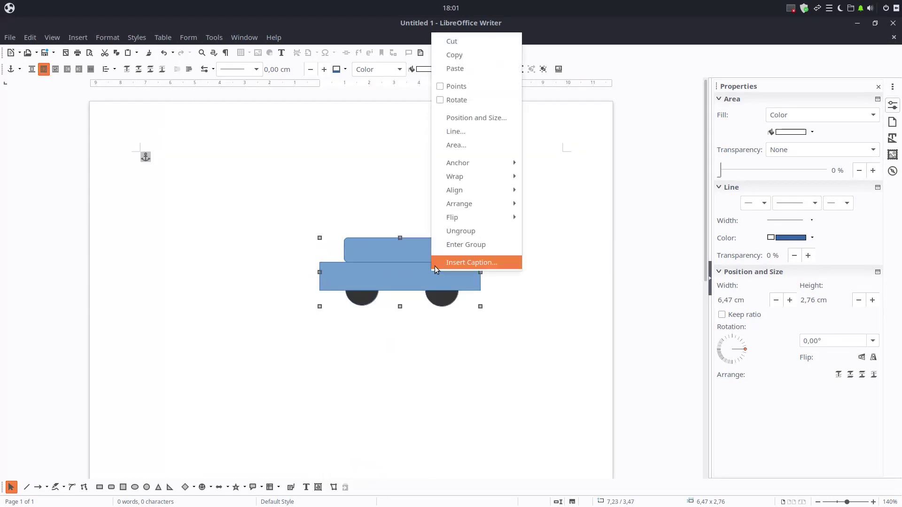
pyautogui.click(472, 51)
pyautogui.click(281, 204)
pyautogui.rightClick(282, 209)
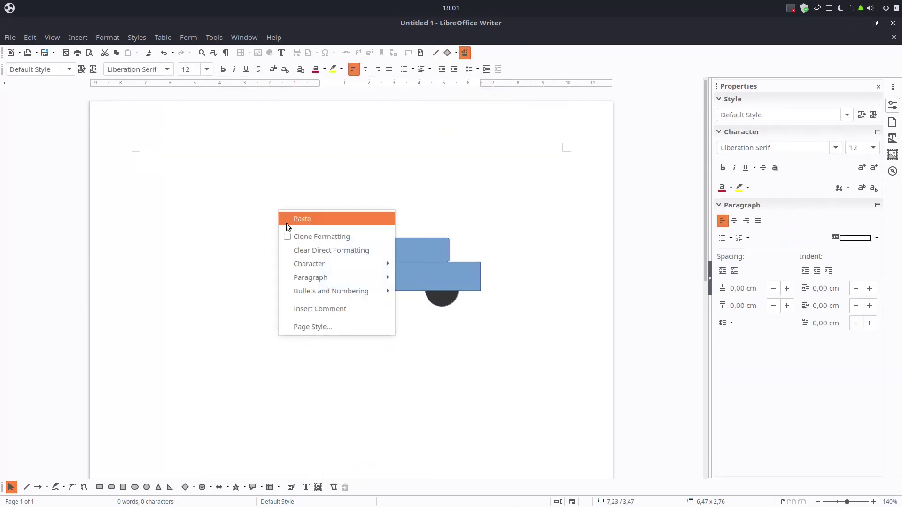
pyautogui.click(302, 222)
pyautogui.rightClick(389, 269)
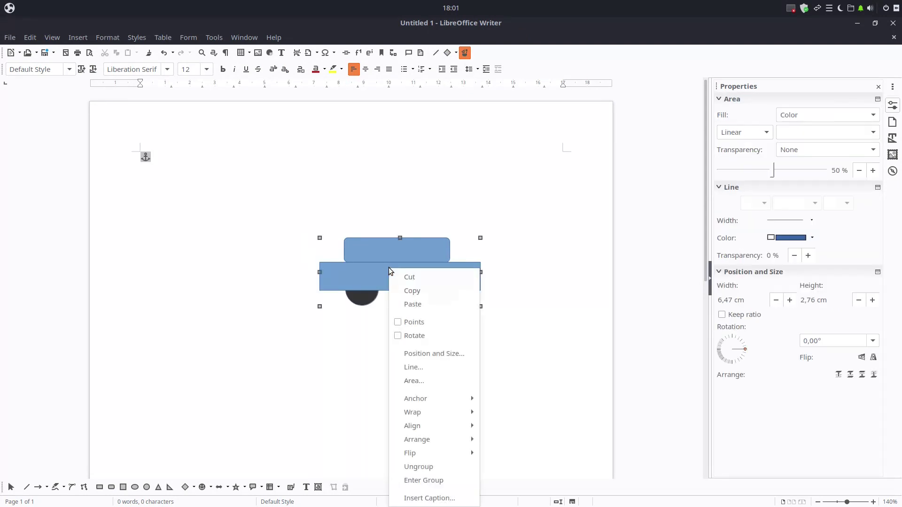
pyautogui.click(408, 288)
pyautogui.click(244, 273)
pyautogui.rightClick(243, 272)
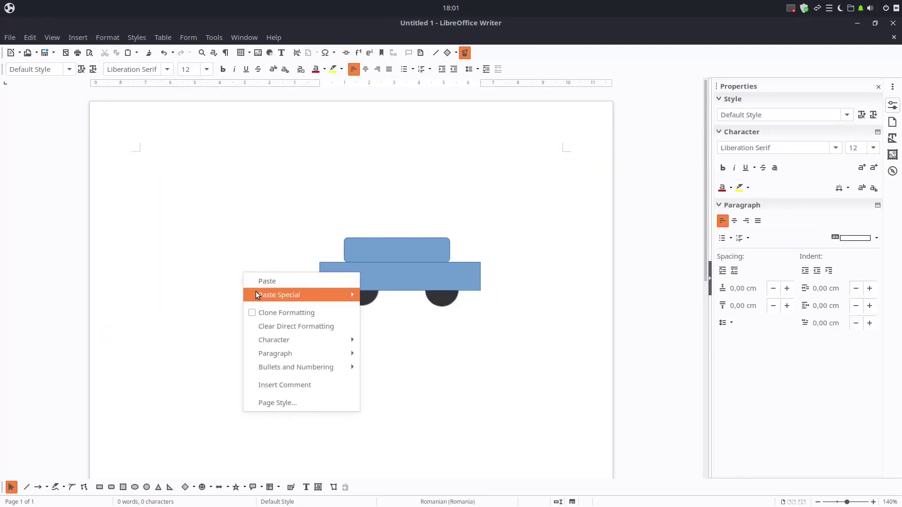
pyautogui.click(258, 281)
# Arrange the pasted car on the left, beside the original
pyautogui.moveTo(349, 280); pyautogui.dragTo(237, 282)
pyautogui.moveTo(376, 282); pyautogui.dragTo(400, 252)
pyautogui.click(282, 281)
pyautogui.moveTo(263, 281); pyautogui.dragTo(254, 241)
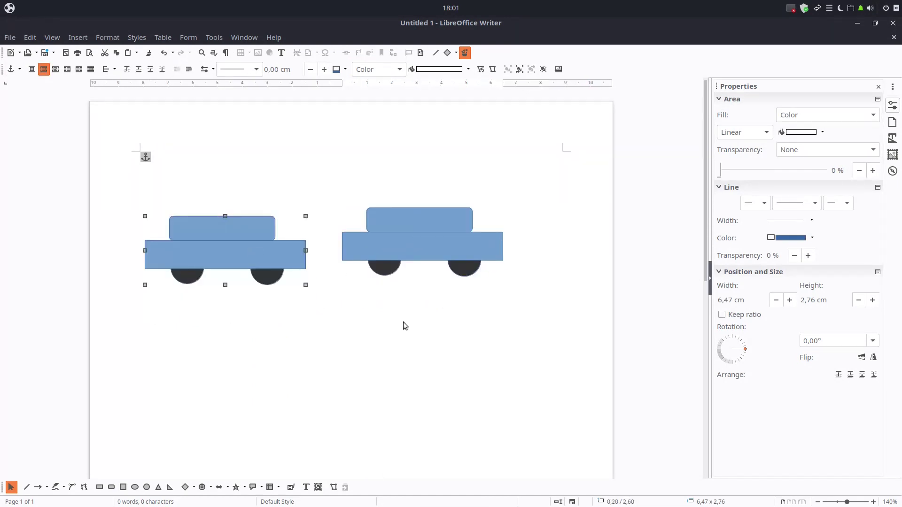
pyautogui.click(403, 317)
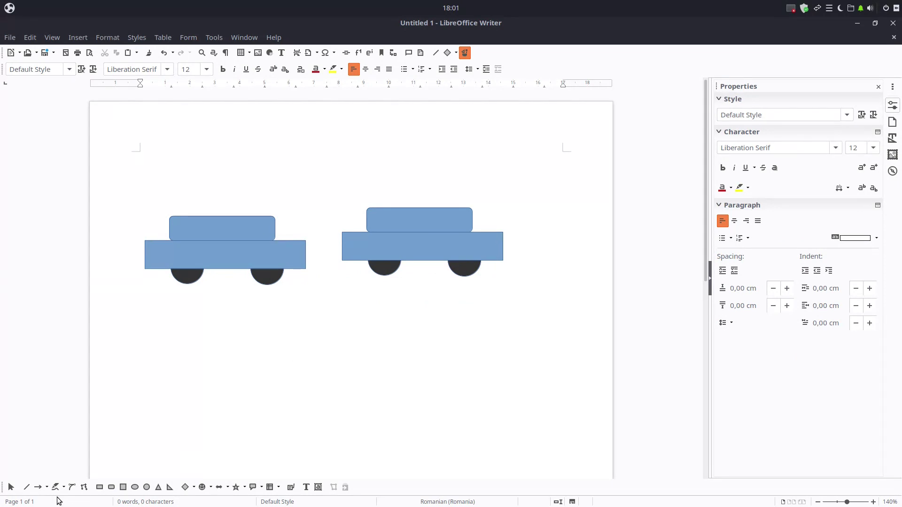
# Draw a long road line beneath both cars, 6,0 pt wide and black
pyautogui.click(26, 487)
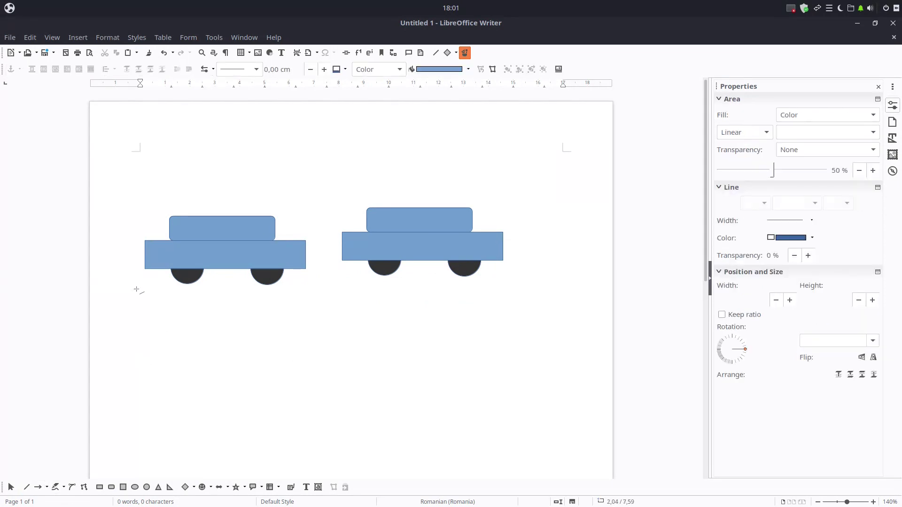
pyautogui.moveTo(135, 288); pyautogui.dragTo(565, 285)
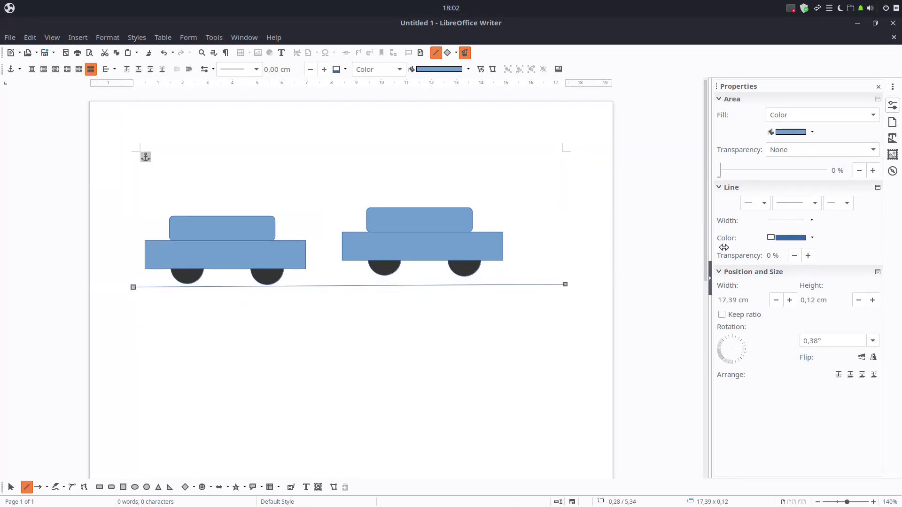
pyautogui.click(783, 222)
pyautogui.click(784, 222)
pyautogui.click(793, 221)
pyautogui.click(795, 333)
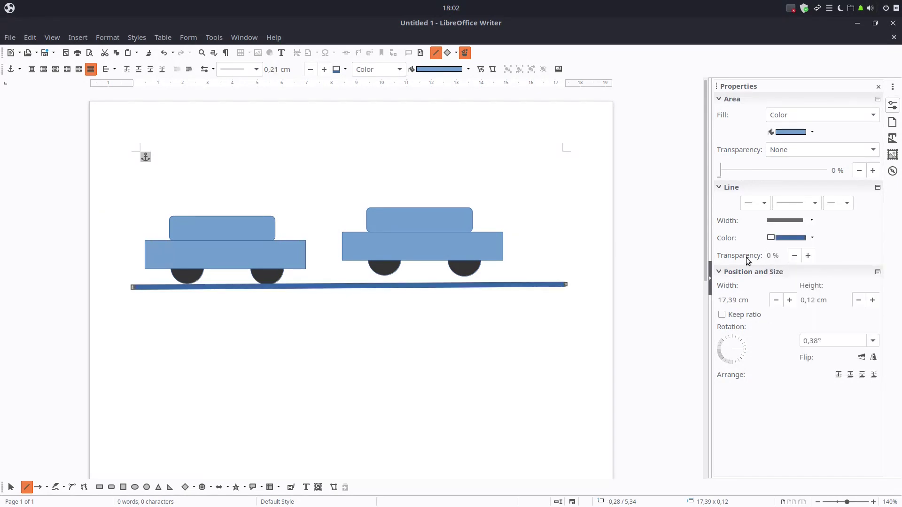
pyautogui.click(787, 239)
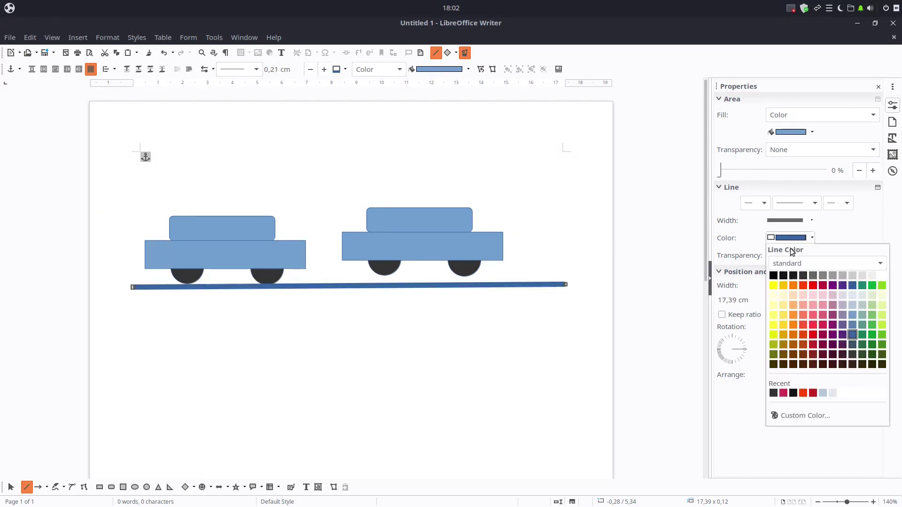
pyautogui.click(784, 276)
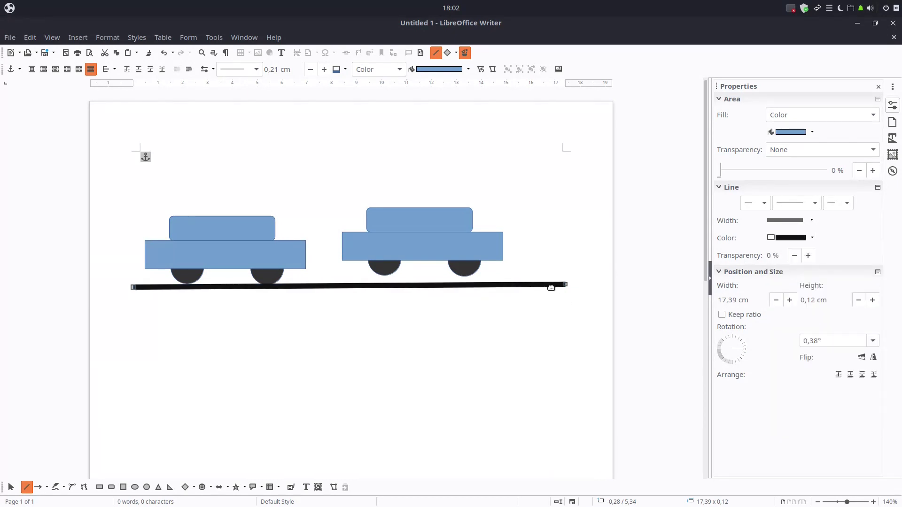
pyautogui.moveTo(550, 286); pyautogui.dragTo(544, 279)
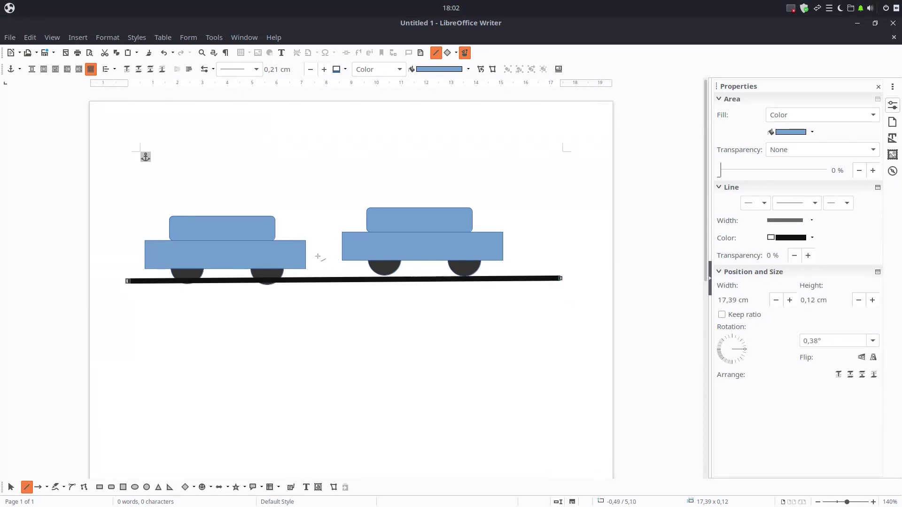
# Nudge the left and right cars so their wheels rest on the road
pyautogui.click(293, 260)
pyautogui.moveTo(293, 260); pyautogui.dragTo(292, 253)
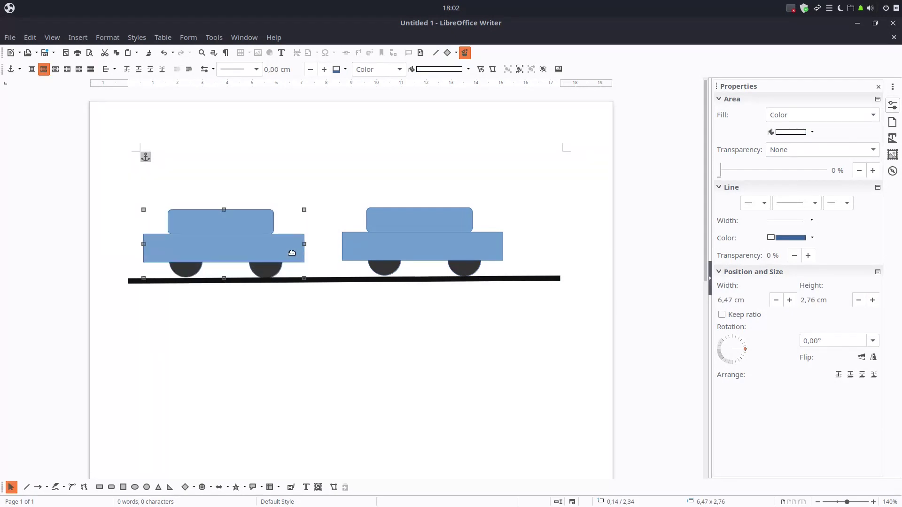
pyautogui.click(410, 244)
pyautogui.moveTo(411, 244); pyautogui.dragTo(411, 244)
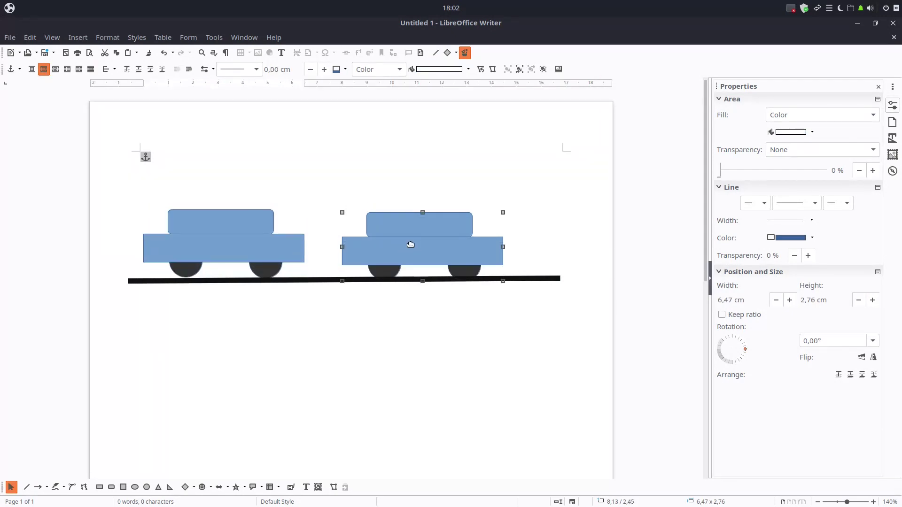
pyautogui.click(404, 324)
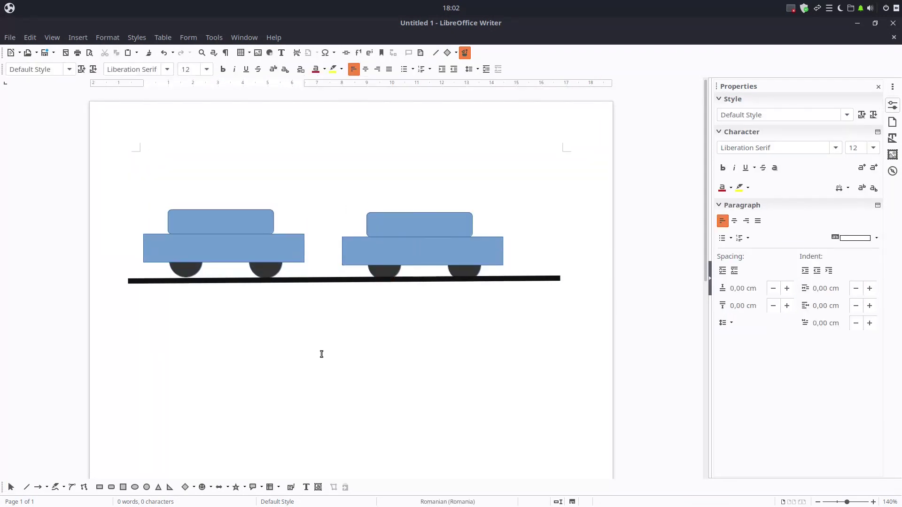
# Draw a closed five-cornered polygon below the road
pyautogui.click(88, 488)
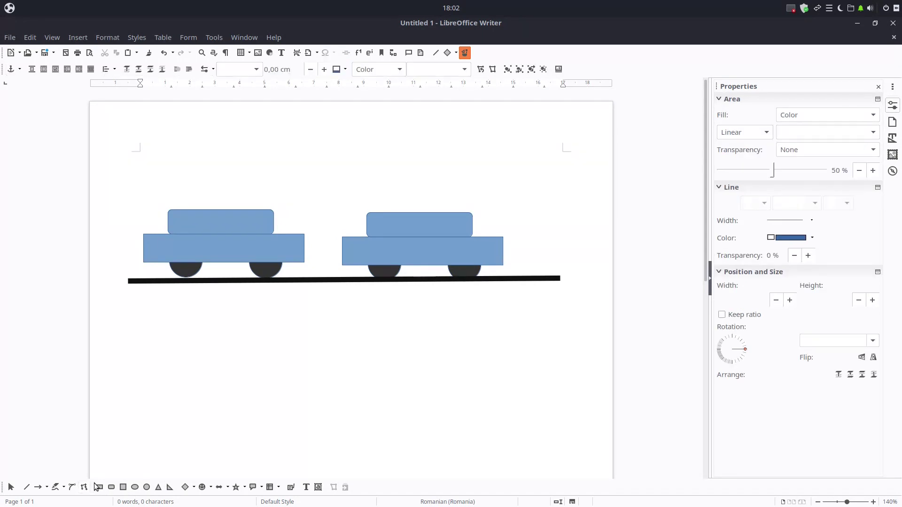
pyautogui.click(64, 488)
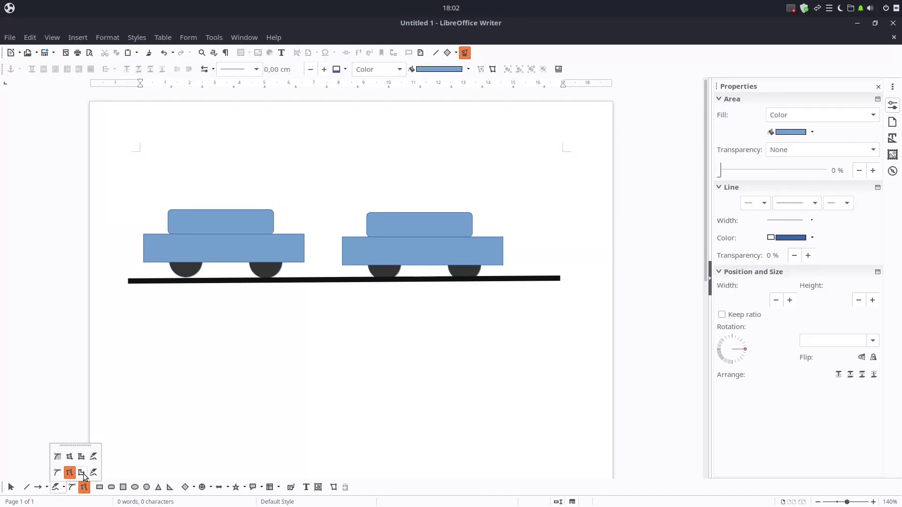
pyautogui.click(193, 377)
pyautogui.moveTo(179, 380); pyautogui.dragTo(231, 348)
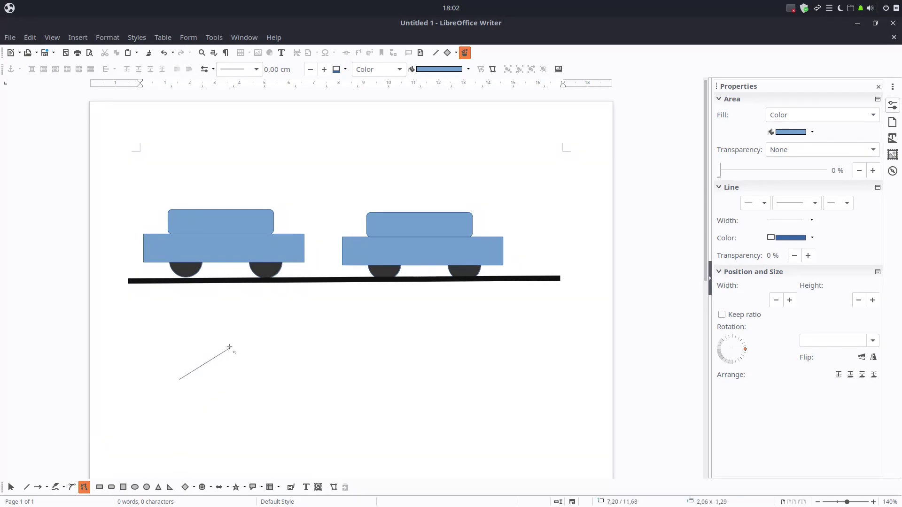
pyautogui.click(340, 363)
pyautogui.click(338, 387)
pyautogui.click(319, 409)
pyautogui.click(275, 414)
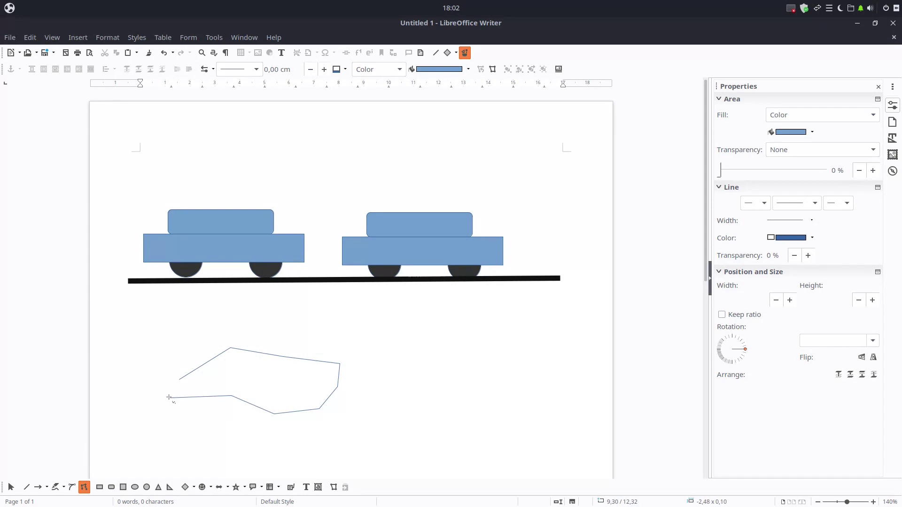
pyautogui.doubleClick(179, 379)
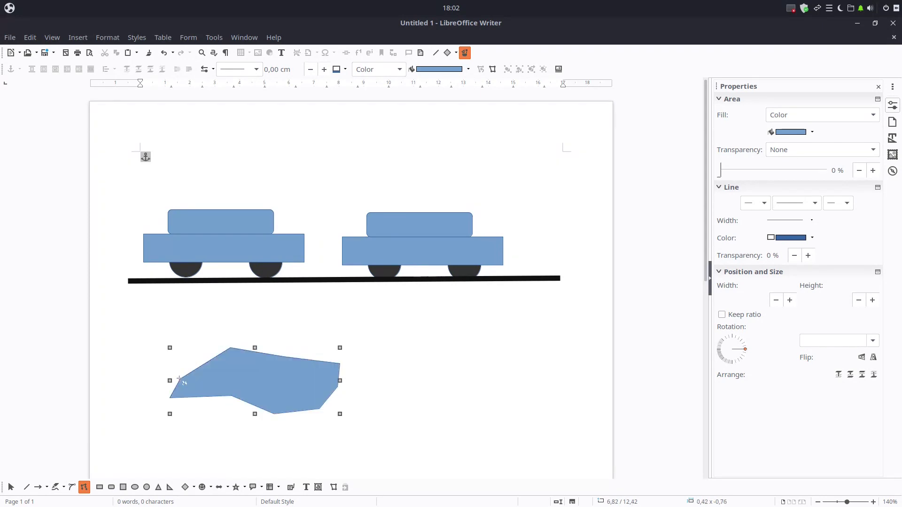
# Fill the polygon with a green palette colour via its Area settings
pyautogui.rightClick(243, 379)
pyautogui.click(278, 278)
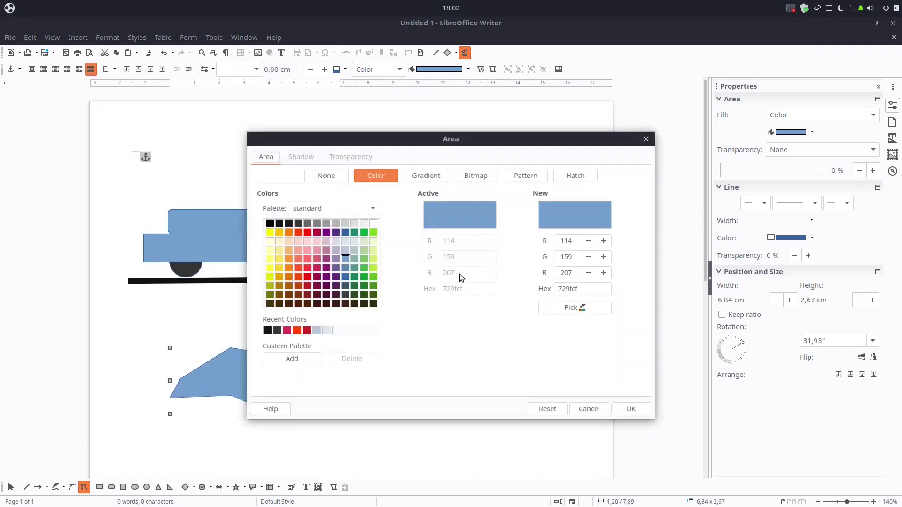
pyautogui.click(354, 277)
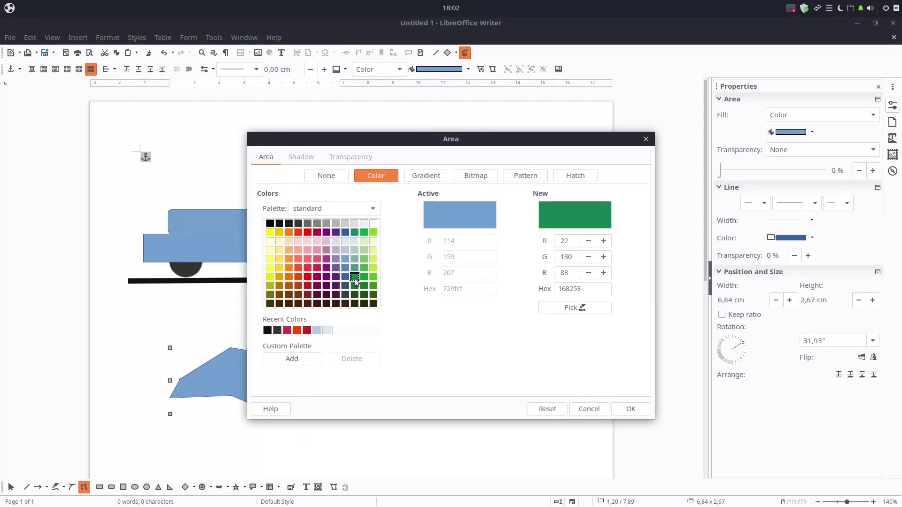
pyautogui.click(618, 408)
pyautogui.rightClick(279, 377)
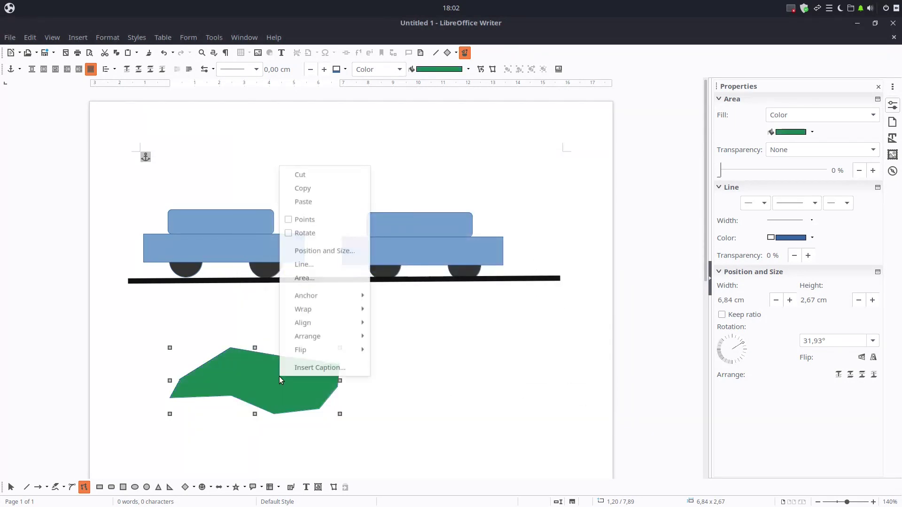
# Give the polygon a purple outline 0,60 cm wide with 20 % transparency
pyautogui.click(330, 265)
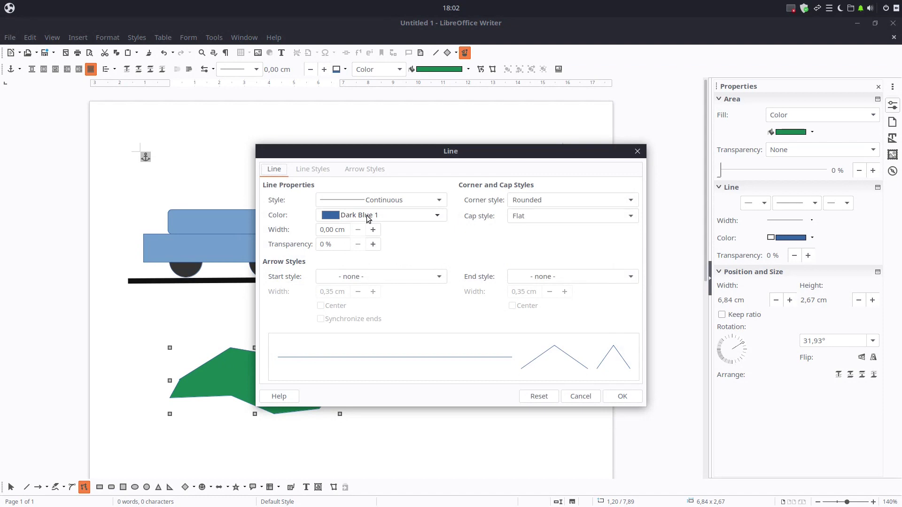
pyautogui.click(367, 216)
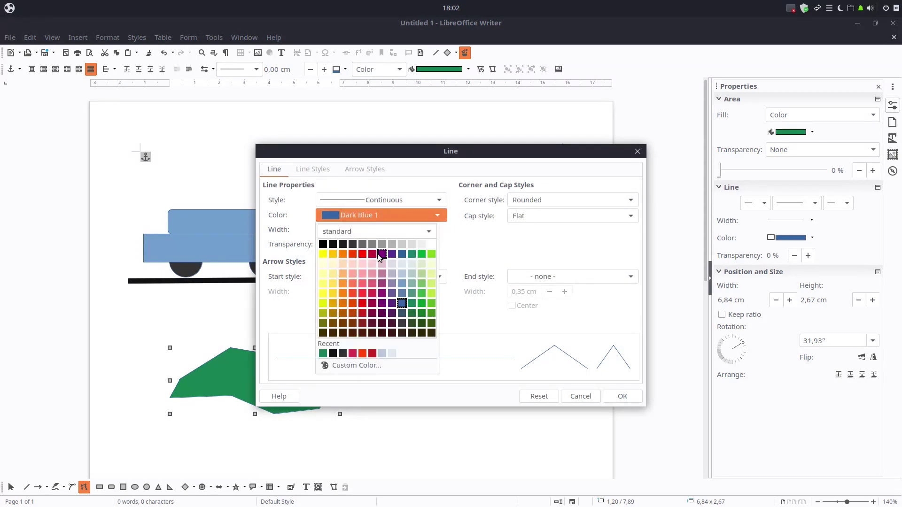
pyautogui.click(379, 254)
pyautogui.click(373, 230)
pyautogui.click(373, 230)
pyautogui.click(373, 230)
pyautogui.click(373, 230)
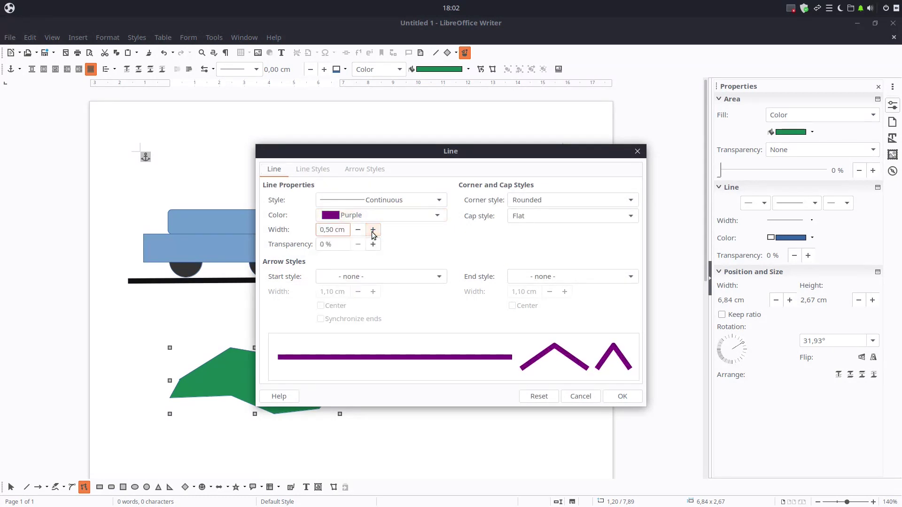
pyautogui.click(373, 230)
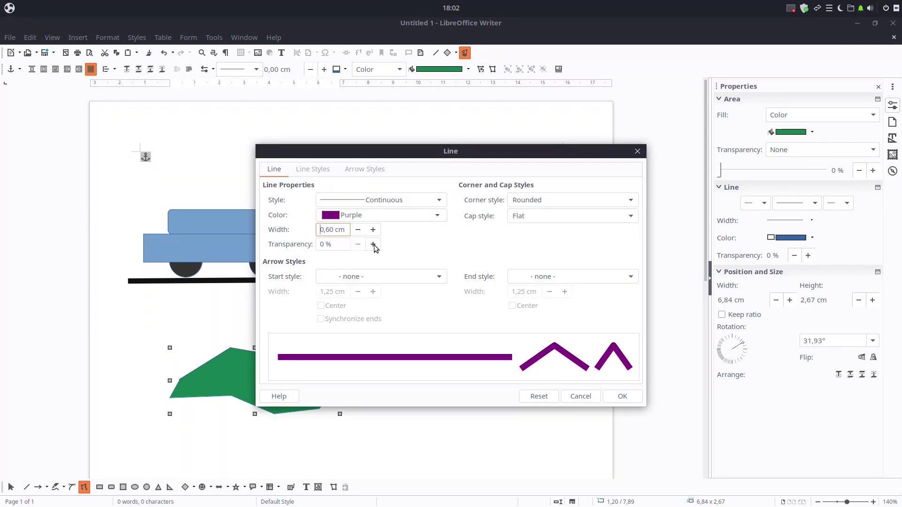
pyautogui.click(373, 244)
pyautogui.click(373, 245)
pyautogui.click(373, 244)
pyautogui.click(373, 245)
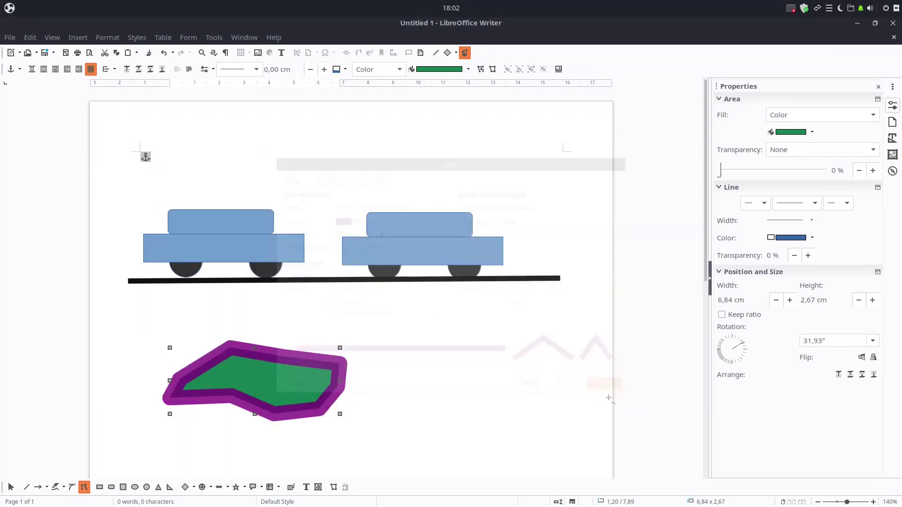
pyautogui.click(622, 396)
pyautogui.press('Escape')
# Change the outline to 0,30 cm at 0 % transparency and shift the polygon up-right
pyautogui.rightClick(338, 384)
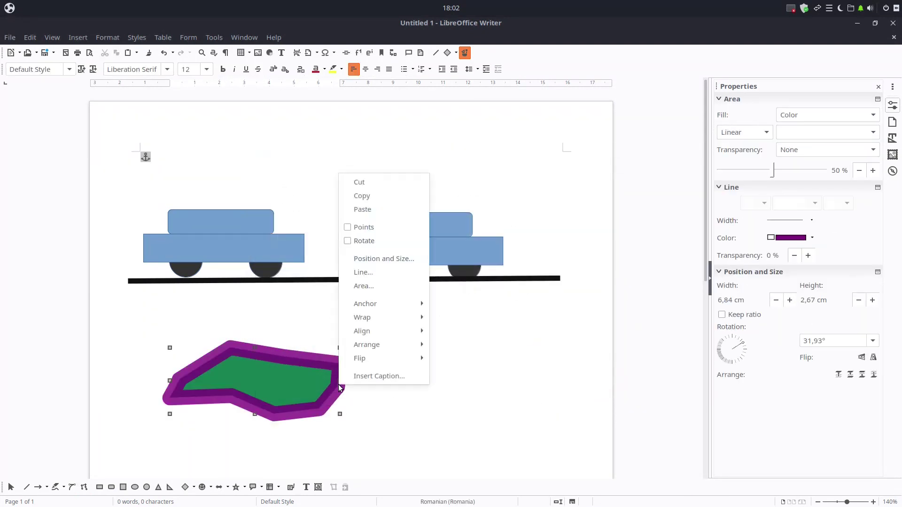
pyautogui.click(375, 273)
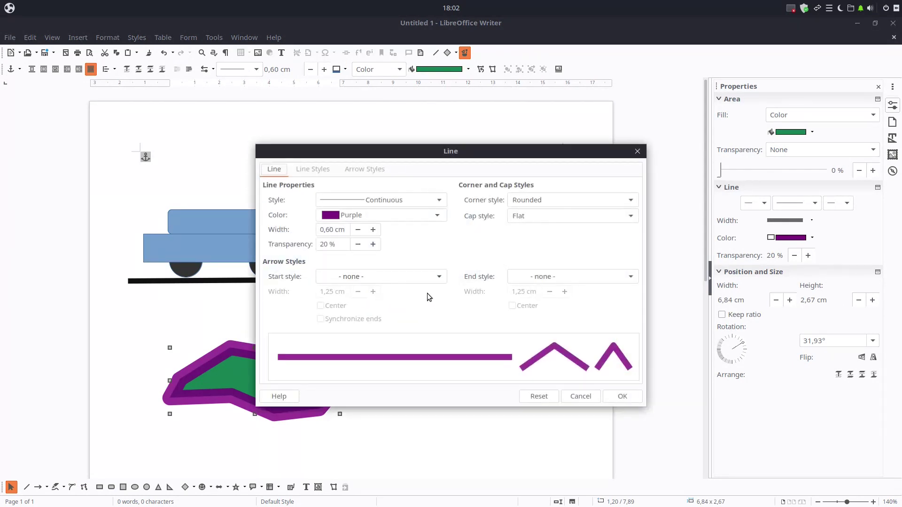
pyautogui.click(359, 232)
pyautogui.click(359, 233)
pyautogui.click(359, 232)
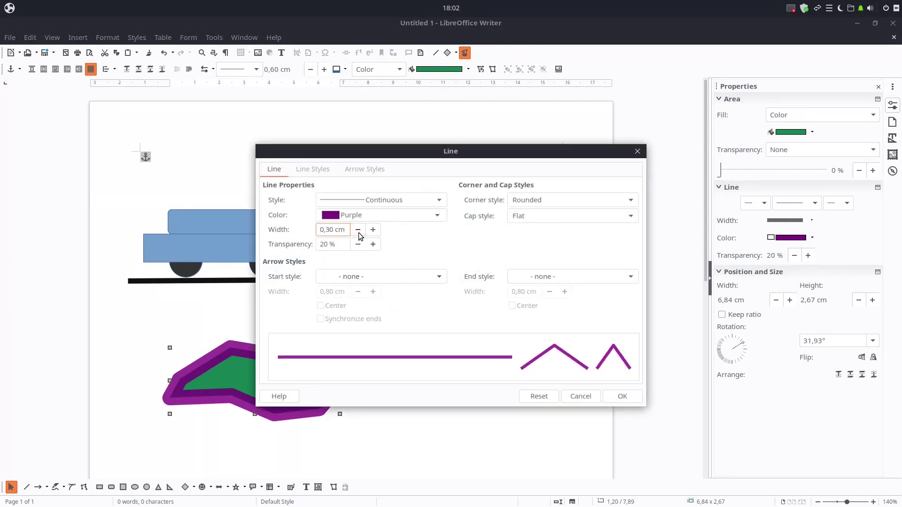
pyautogui.click(356, 246)
pyautogui.click(356, 246)
pyautogui.click(356, 246)
pyautogui.click(356, 246)
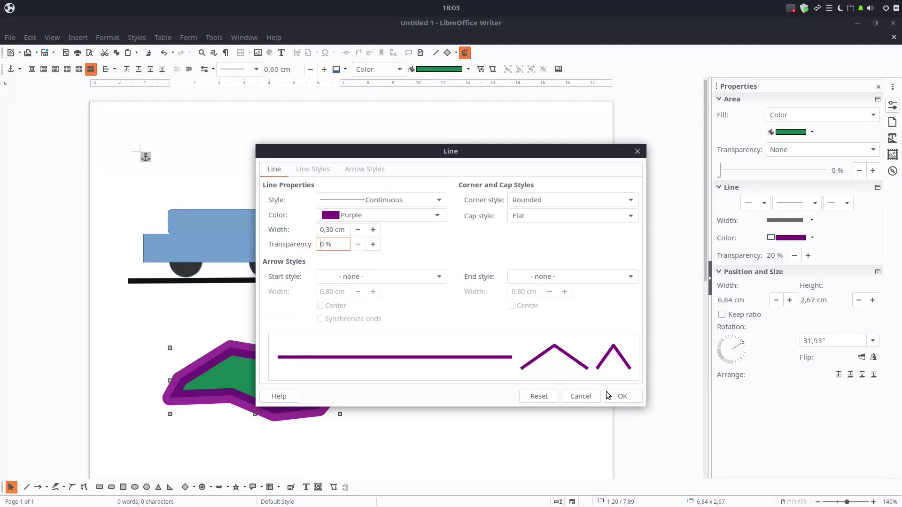
pyautogui.click(620, 396)
pyautogui.moveTo(335, 388); pyautogui.dragTo(341, 379)
pyautogui.click(381, 369)
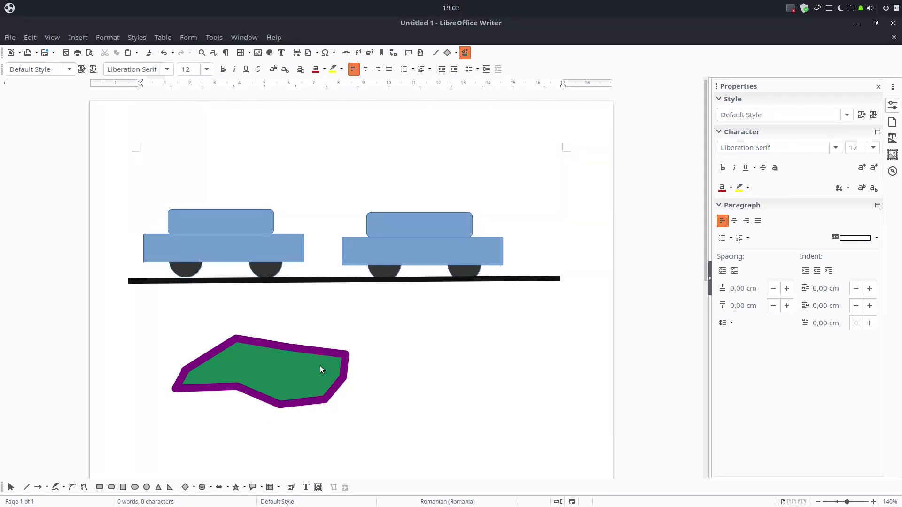
# Draw a Smiley Face shape to the right of the green polygon
pyautogui.click(210, 488)
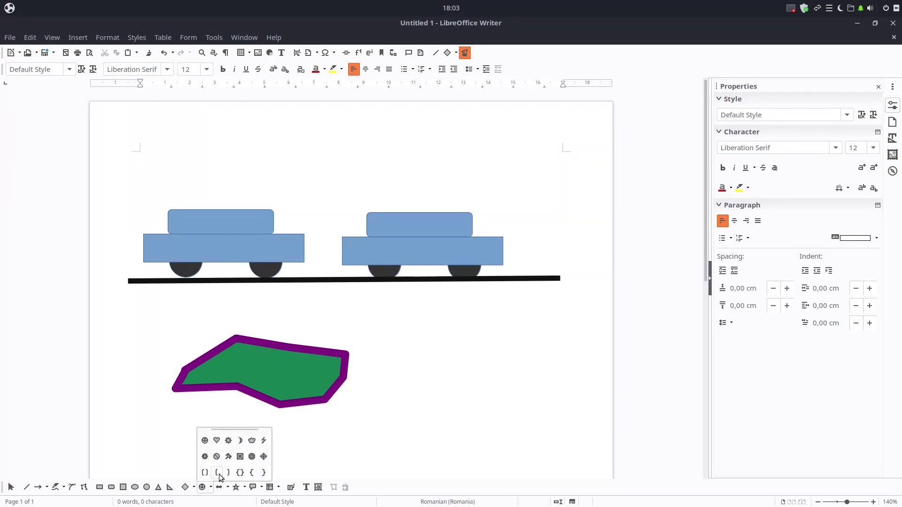
pyautogui.click(205, 440)
pyautogui.moveTo(400, 349); pyautogui.dragTo(446, 388)
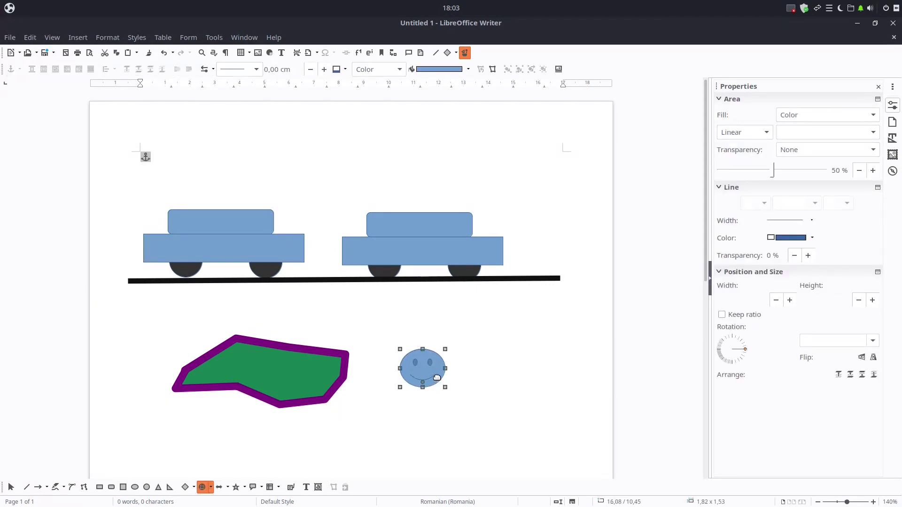
# Set the smiley's fill colour to yellow and its line colour to black
pyautogui.click(790, 239)
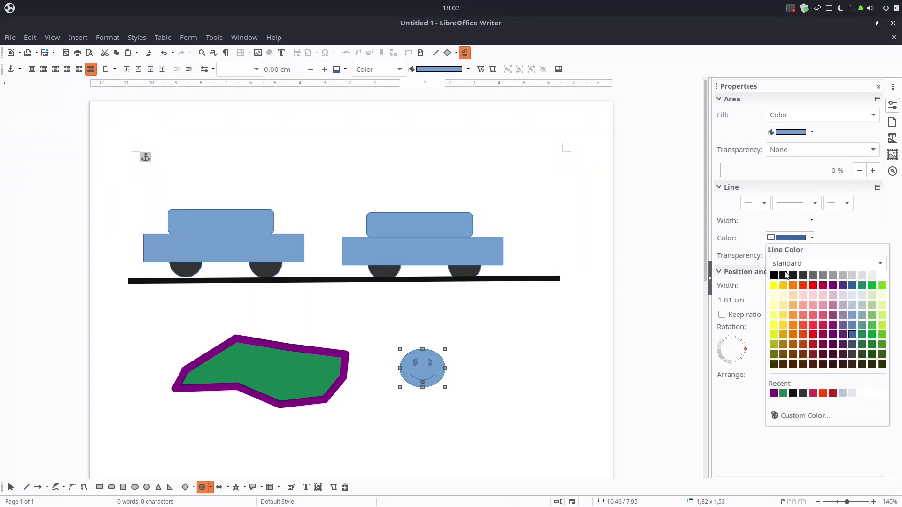
pyautogui.click(733, 293)
pyautogui.click(791, 238)
pyautogui.click(791, 238)
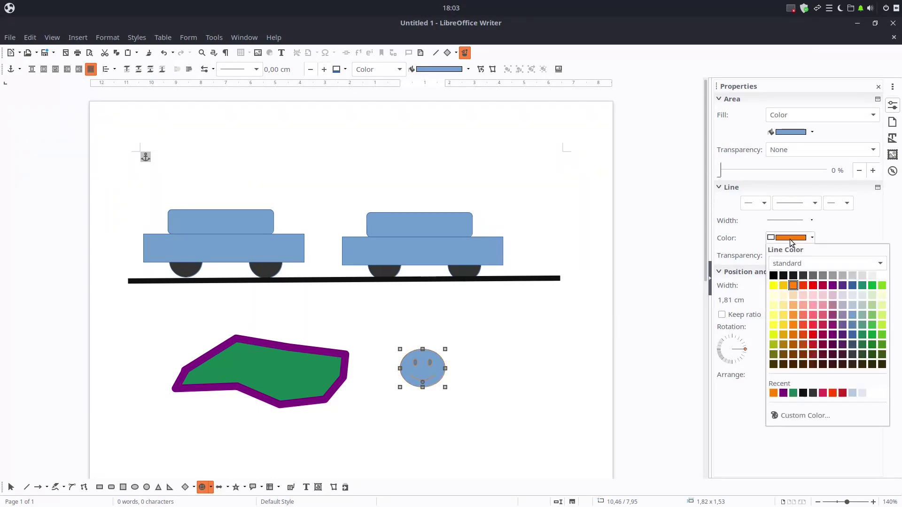
pyautogui.click(790, 237)
pyautogui.click(803, 138)
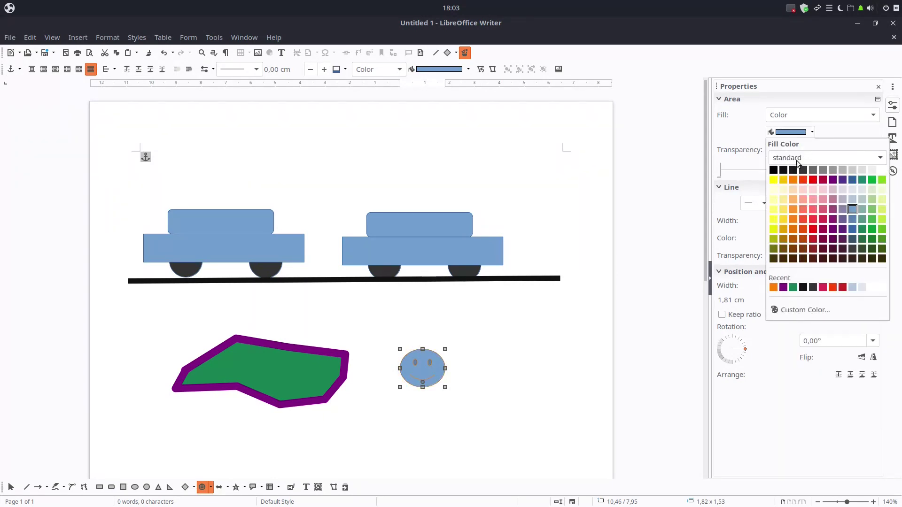
pyautogui.click(774, 179)
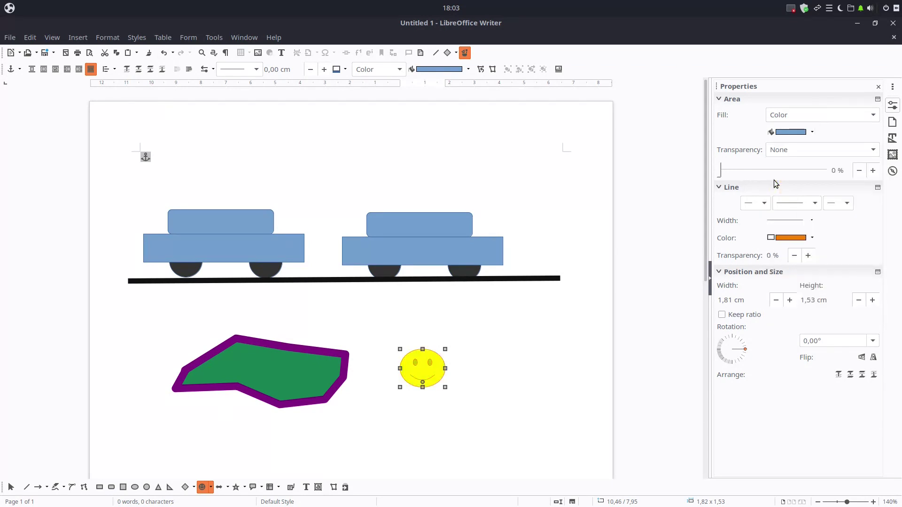
pyautogui.click(791, 237)
pyautogui.click(773, 277)
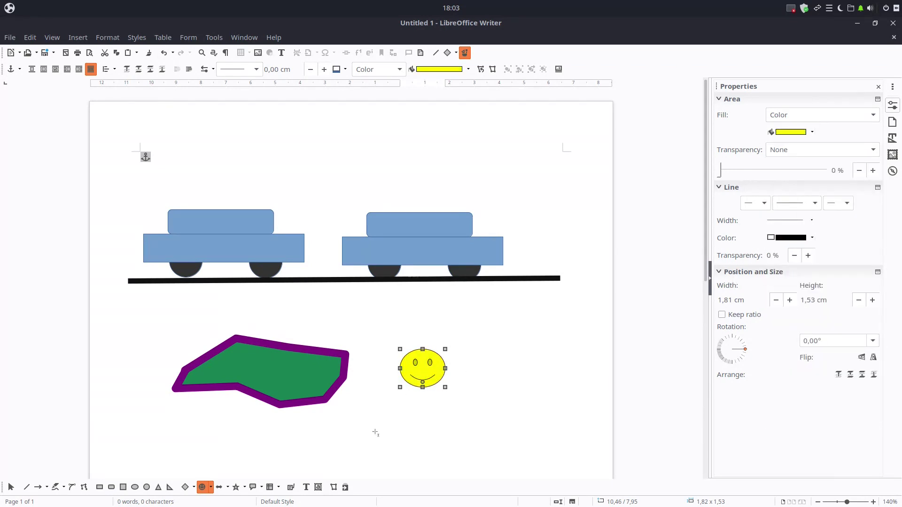
pyautogui.press('Escape')
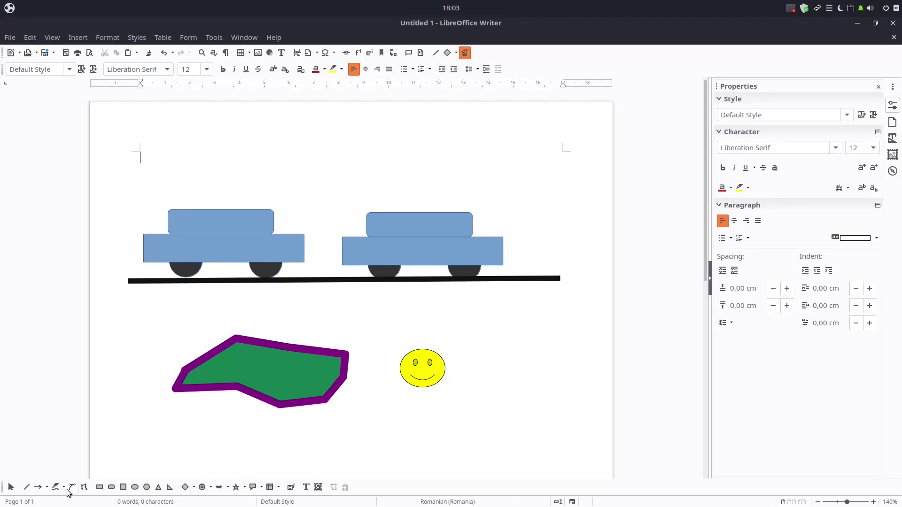
# Insert a plain black Fontwork text object on the page
pyautogui.click(63, 489)
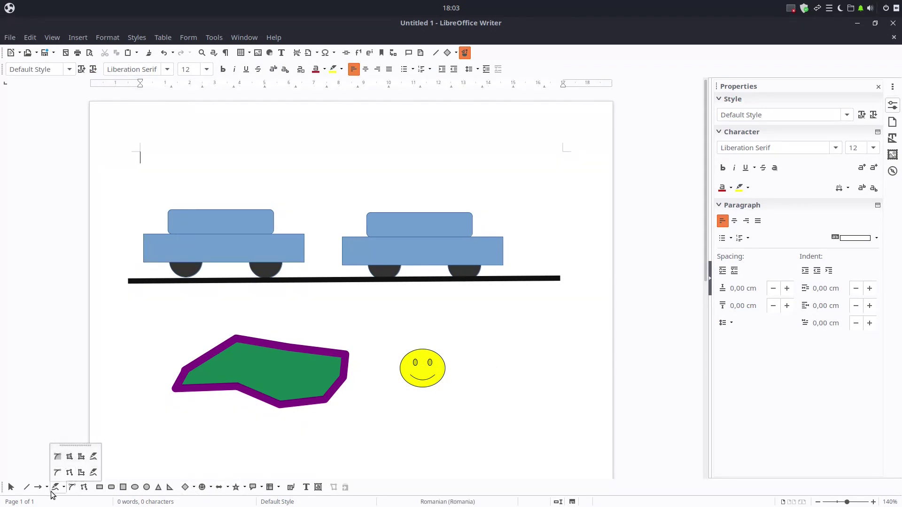
pyautogui.click(204, 447)
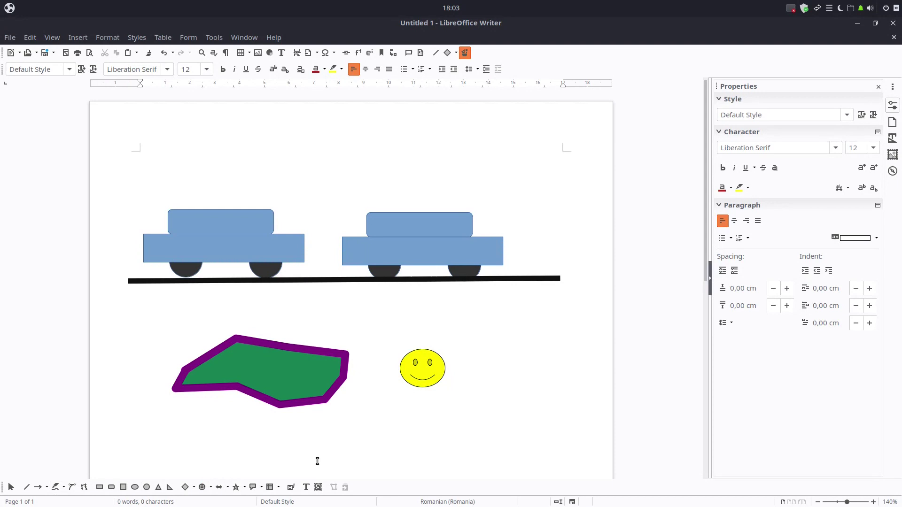
pyautogui.click(318, 488)
pyautogui.click(478, 252)
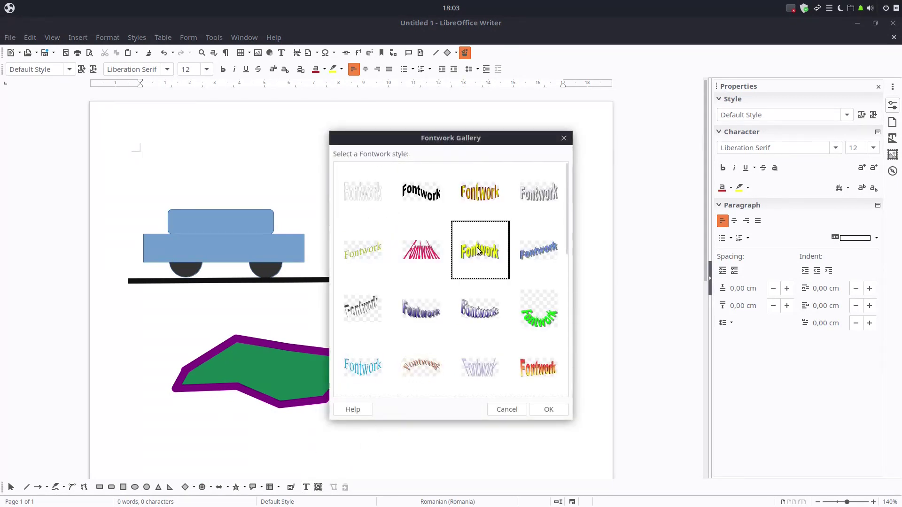
pyautogui.click(422, 192)
pyautogui.click(548, 411)
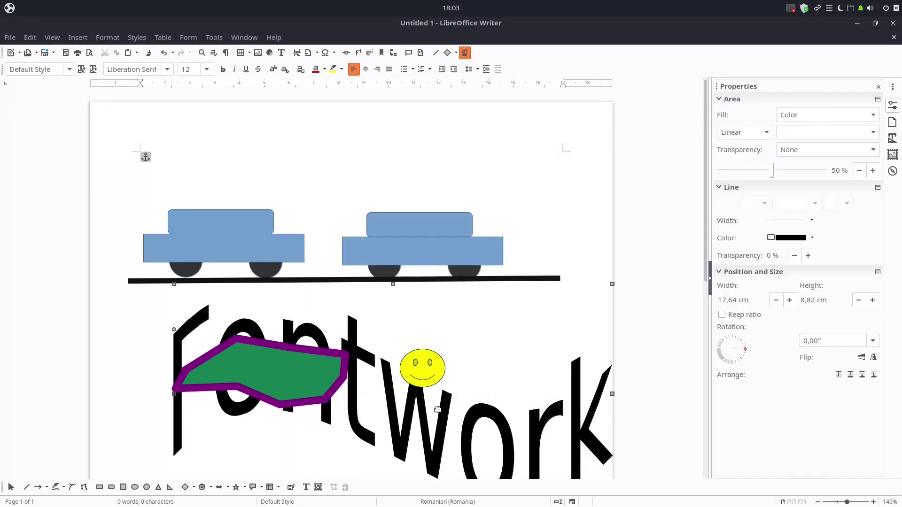
pyautogui.click(448, 436)
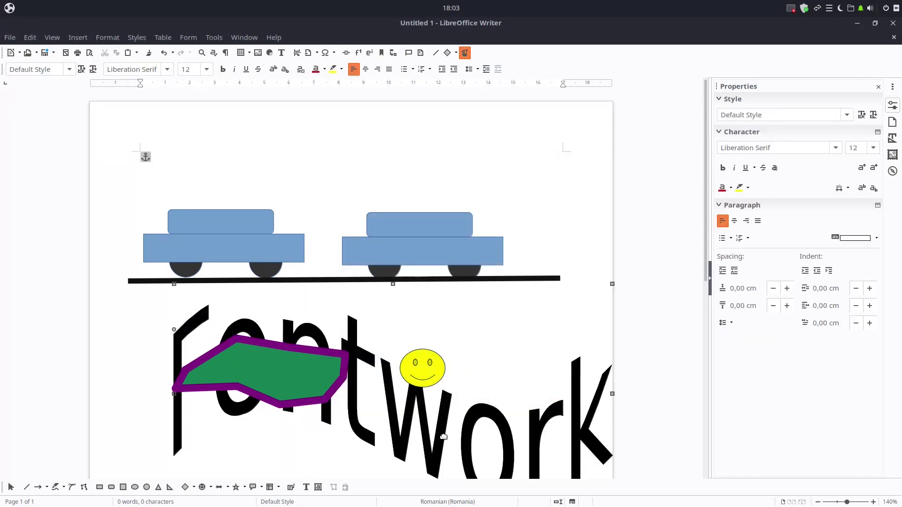
# Reposition the Fontwork object and cancel the Insert Caption dialog
pyautogui.click(447, 436)
pyautogui.moveTo(448, 436); pyautogui.dragTo(375, 338)
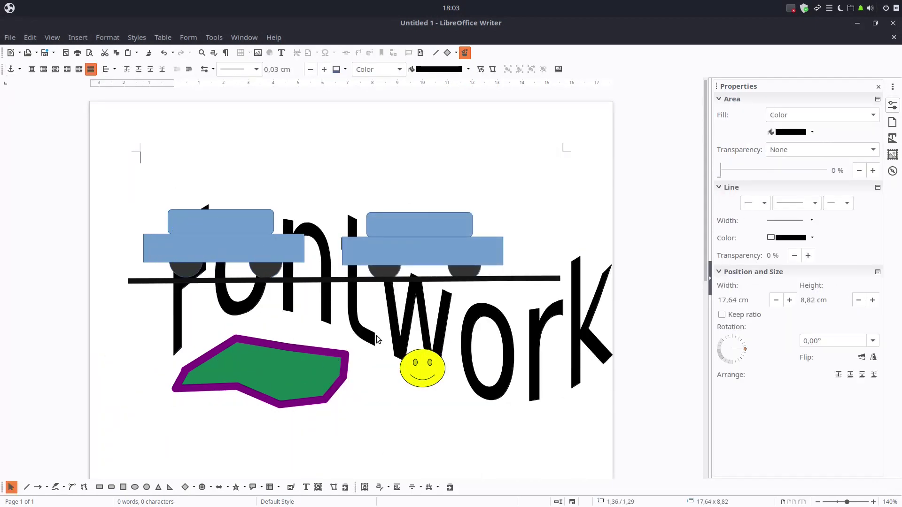
pyautogui.click(375, 338)
pyautogui.click(585, 350)
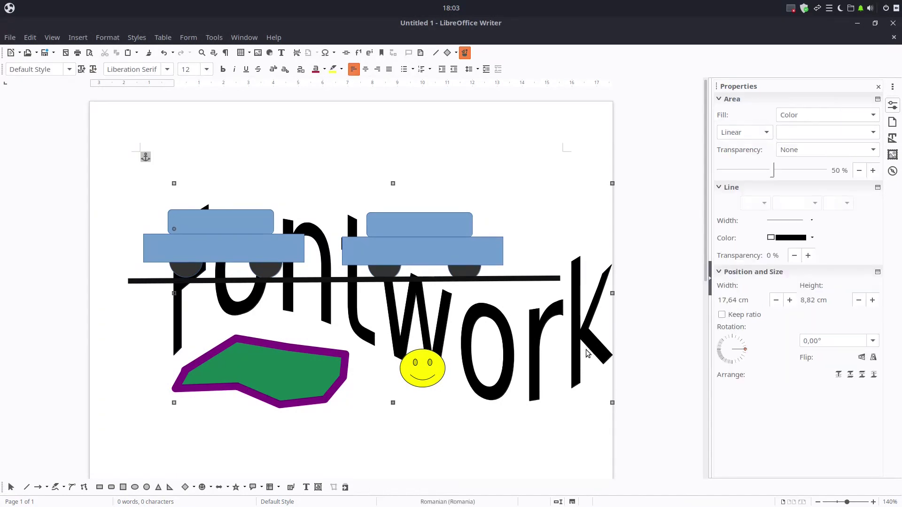
pyautogui.moveTo(585, 350); pyautogui.dragTo(610, 367)
pyautogui.rightClick(608, 367)
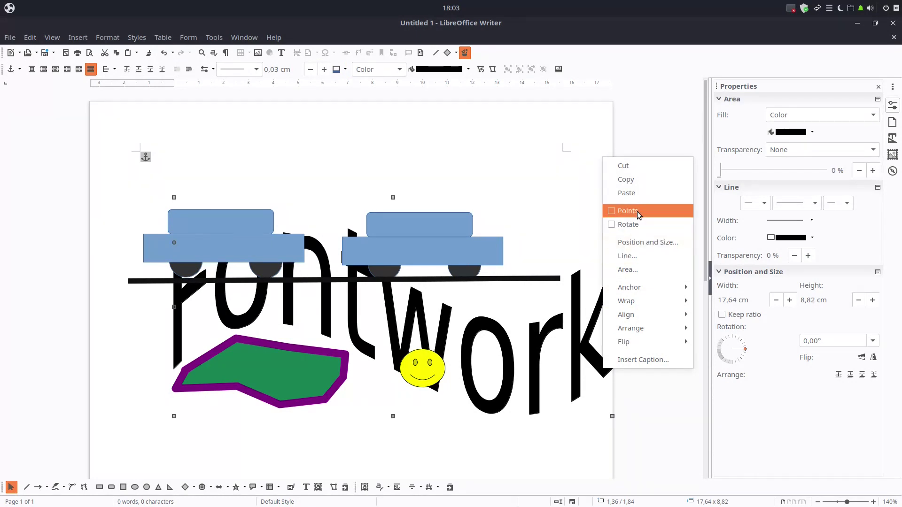
pyautogui.click(636, 360)
pyautogui.click(499, 368)
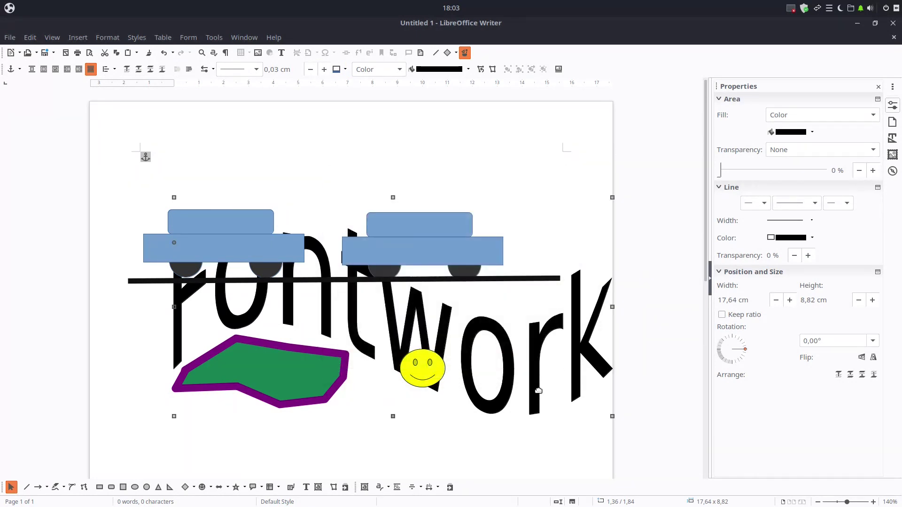
pyautogui.click(536, 392)
# Delete the smiley face and move the green polygon up just below the road
pyautogui.click(429, 382)
pyautogui.press('Delete')
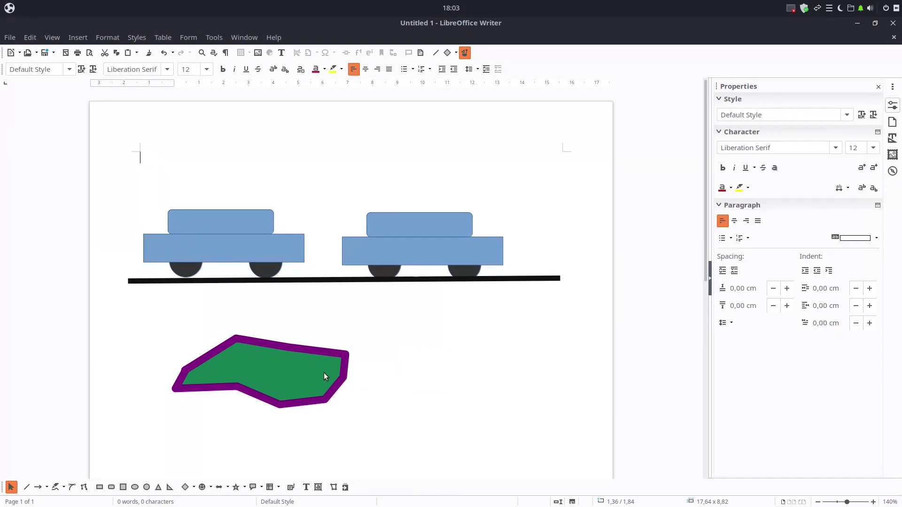
pyautogui.moveTo(342, 374); pyautogui.dragTo(351, 344)
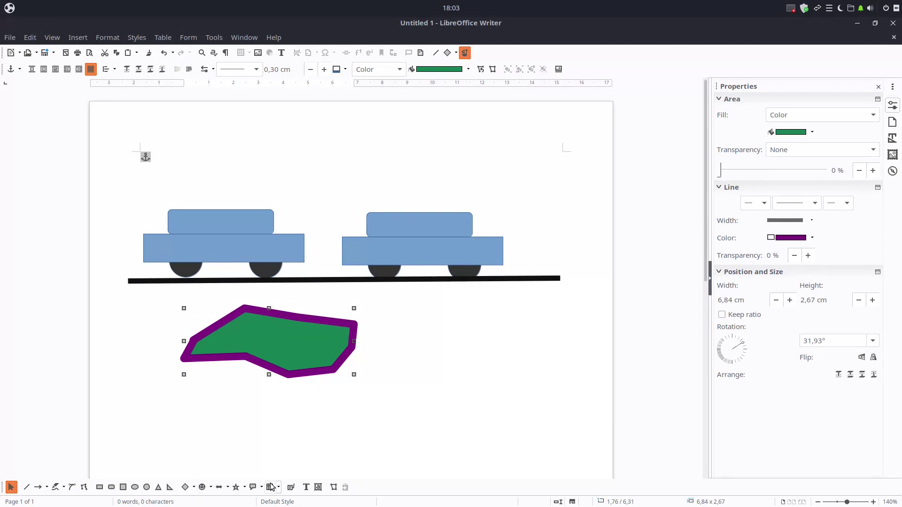
pyautogui.click(411, 370)
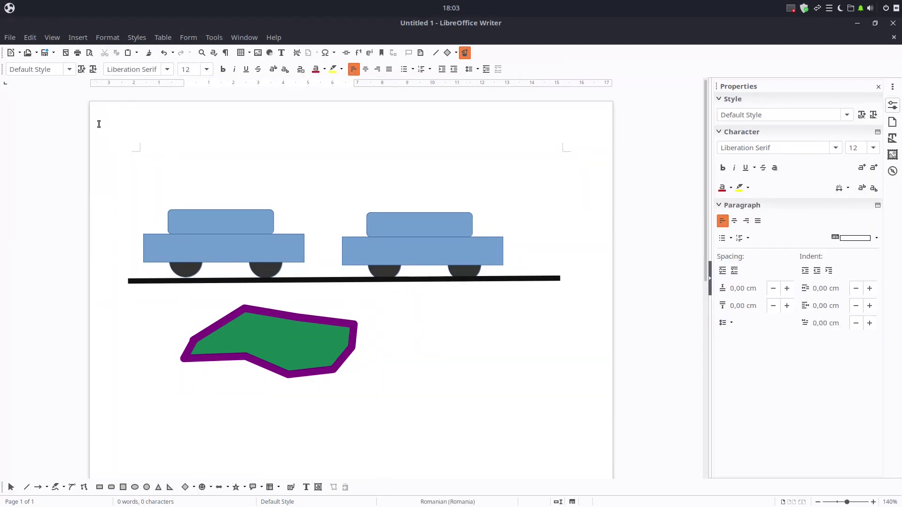
pyautogui.click(20, 52)
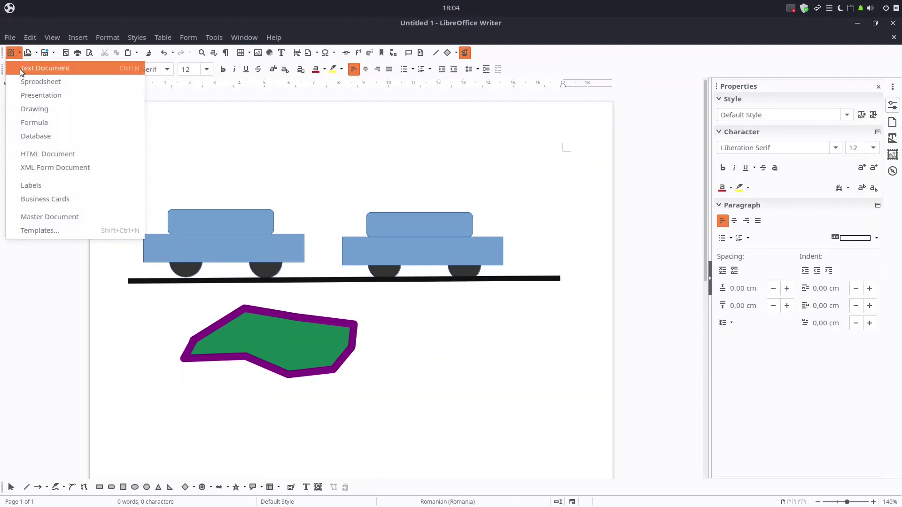
# Start a new Draw document and draw a blue rectangle near the page top
pyautogui.click(53, 111)
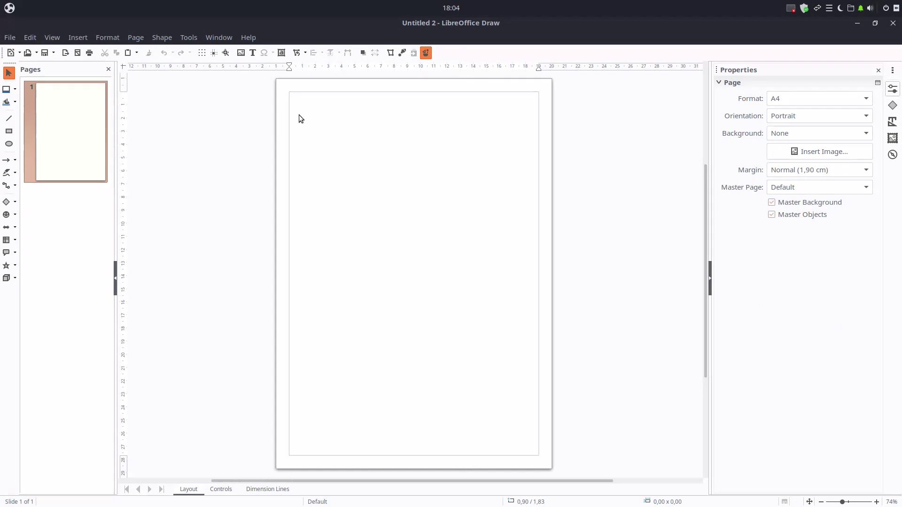
pyautogui.click(11, 133)
pyautogui.moveTo(322, 135); pyautogui.dragTo(467, 220)
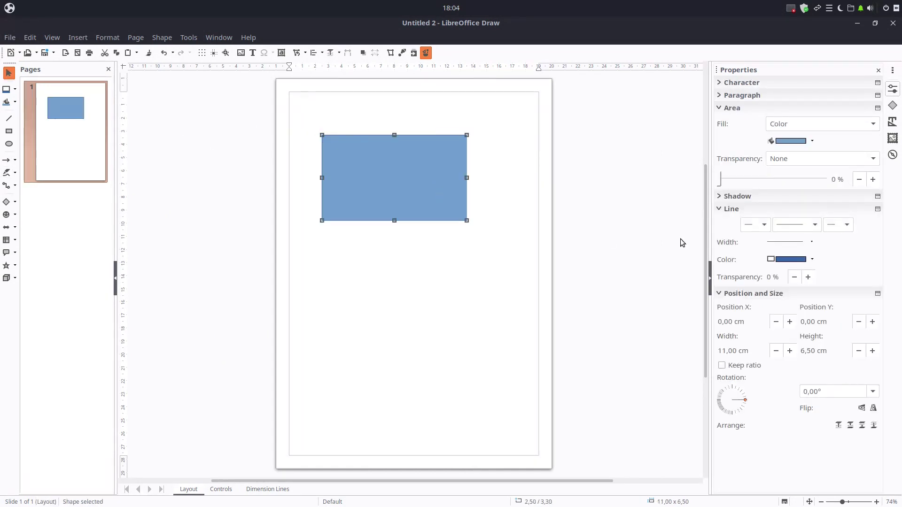
# Look through the rectangle's Area dialog, layer tabs and Insert menu, then close Draw without saving
pyautogui.rightClick(412, 153)
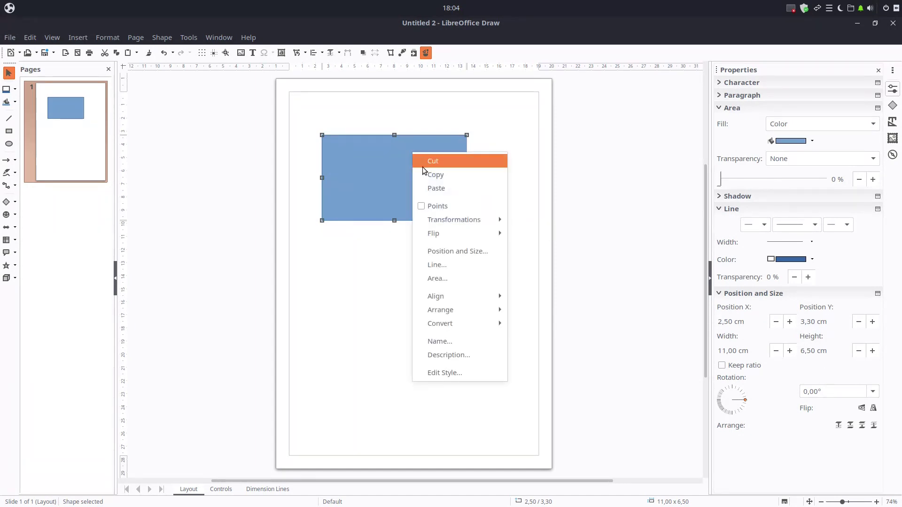
pyautogui.click(450, 278)
pyautogui.click(616, 410)
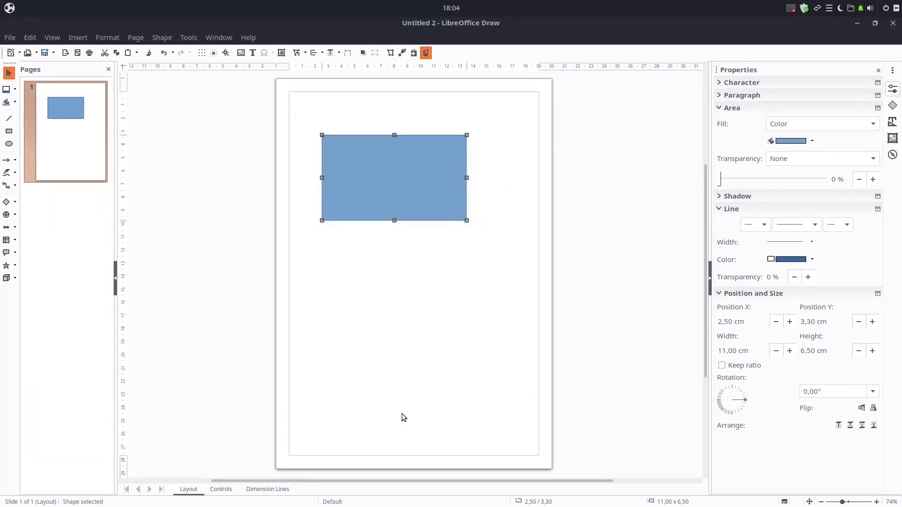
pyautogui.click(266, 491)
pyautogui.click(221, 492)
pyautogui.click(198, 492)
pyautogui.click(85, 37)
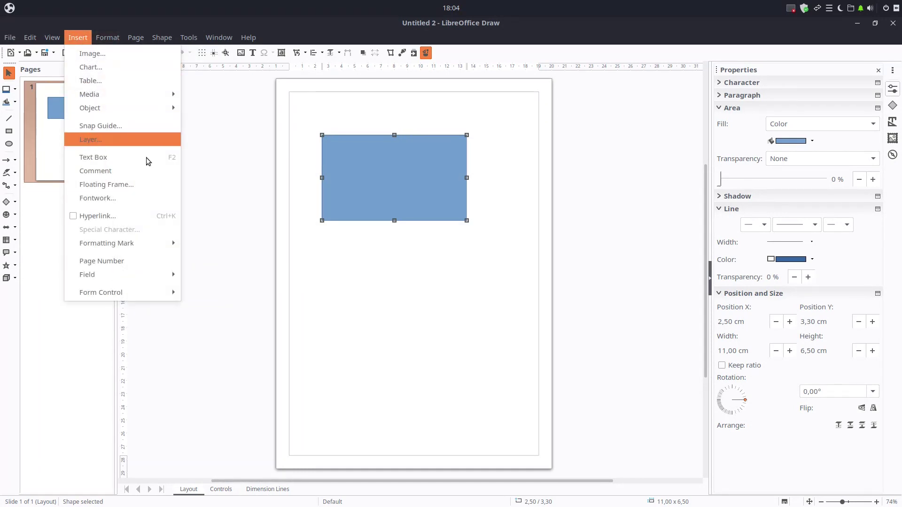
pyautogui.click(217, 240)
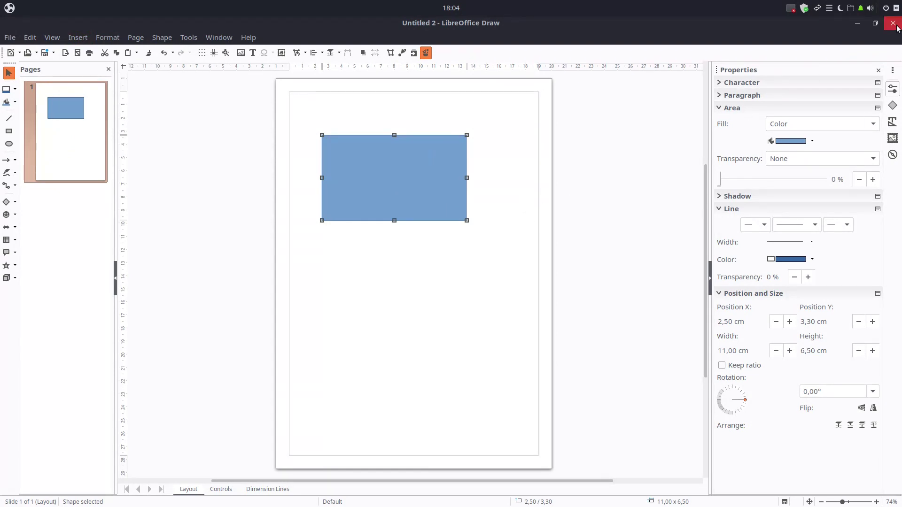
pyautogui.click(893, 23)
pyautogui.click(382, 295)
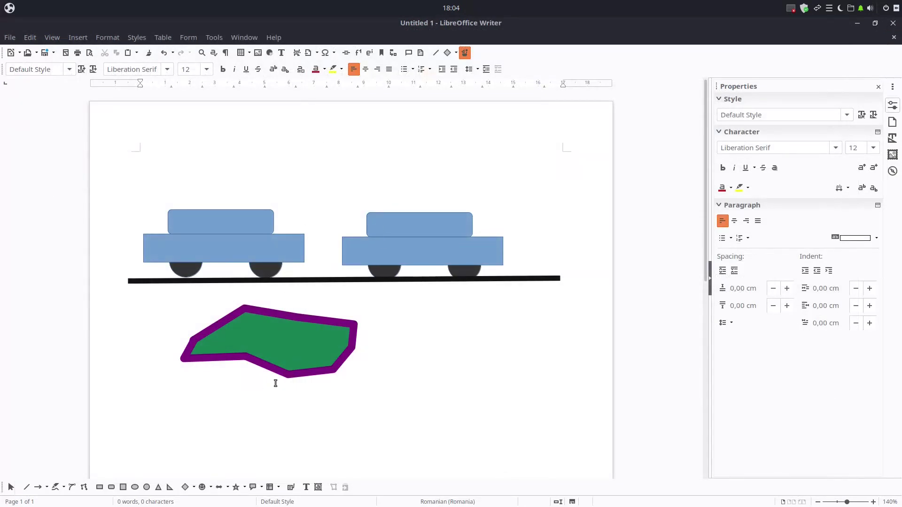
pyautogui.click(244, 487)
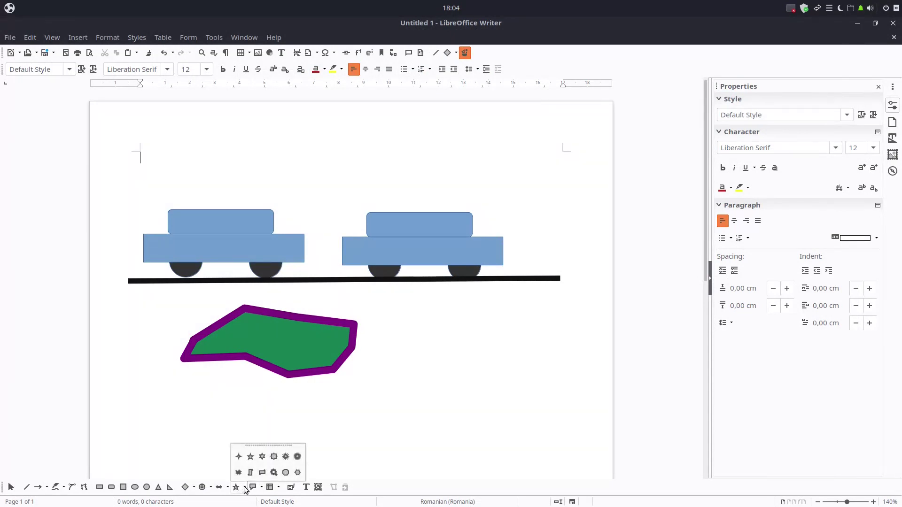
pyautogui.click(262, 488)
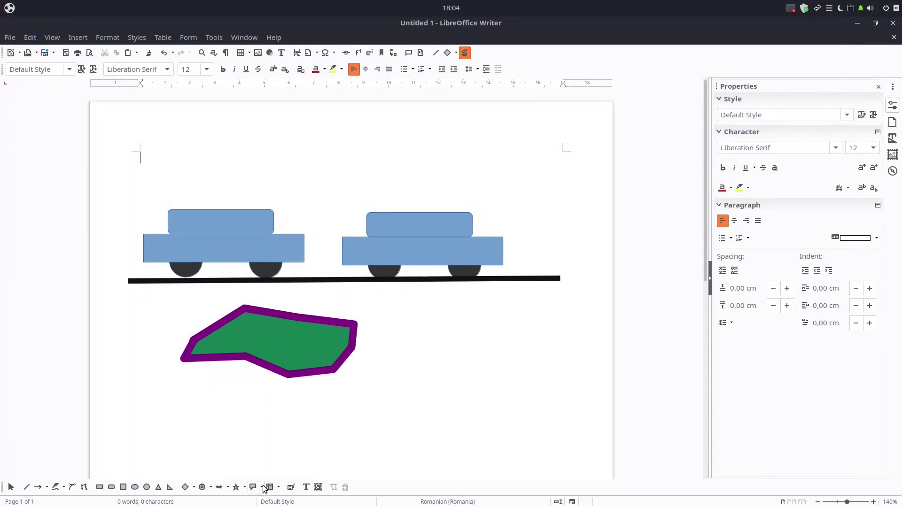
pyautogui.click(262, 488)
pyautogui.click(279, 490)
pyautogui.click(279, 490)
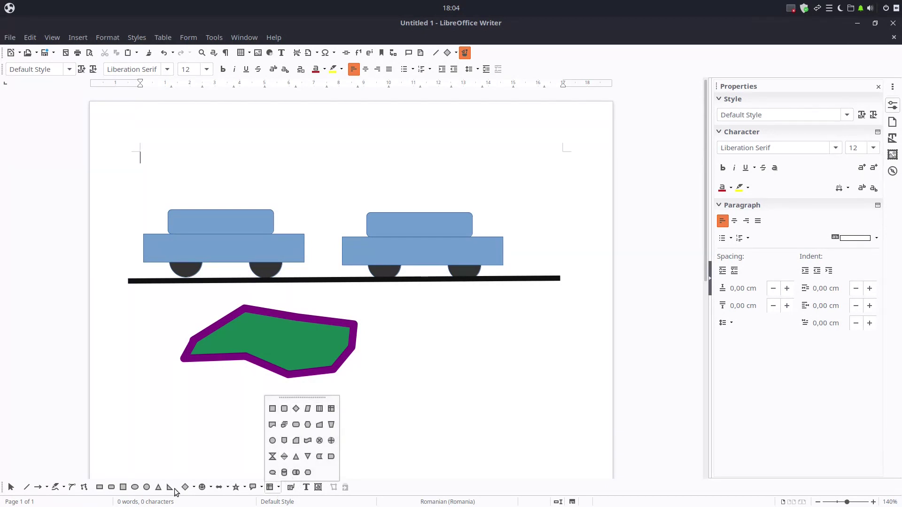
pyautogui.click(139, 441)
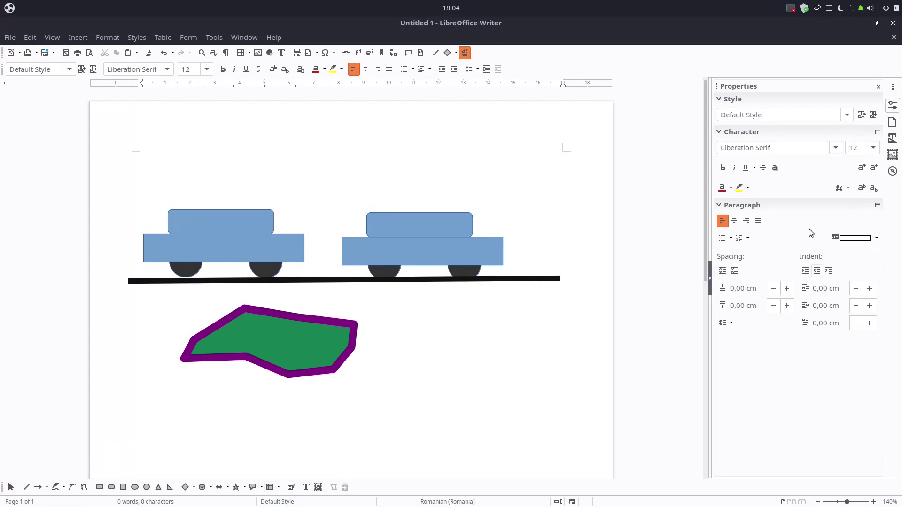
# Edit the green polygon's points, raising a top vertex and pulling the right vertex outward
pyautogui.click(415, 256)
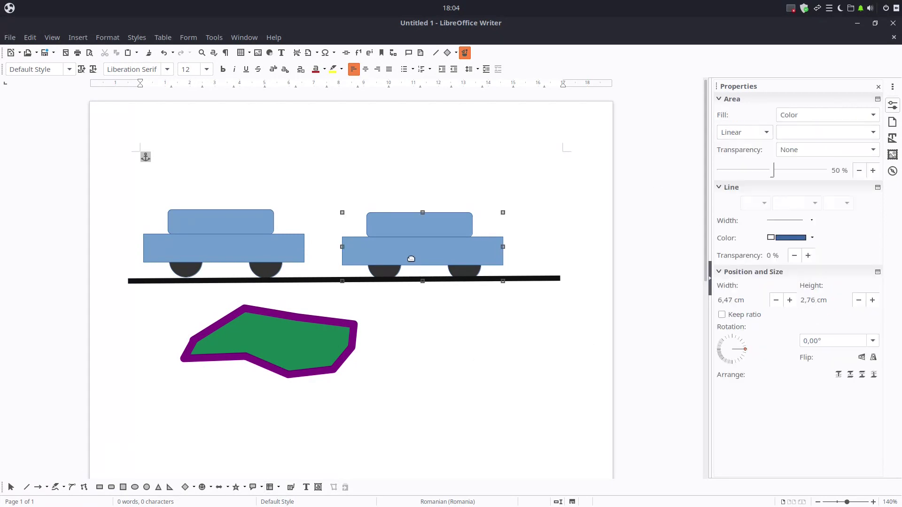
pyautogui.click(332, 325)
pyautogui.rightClick(332, 325)
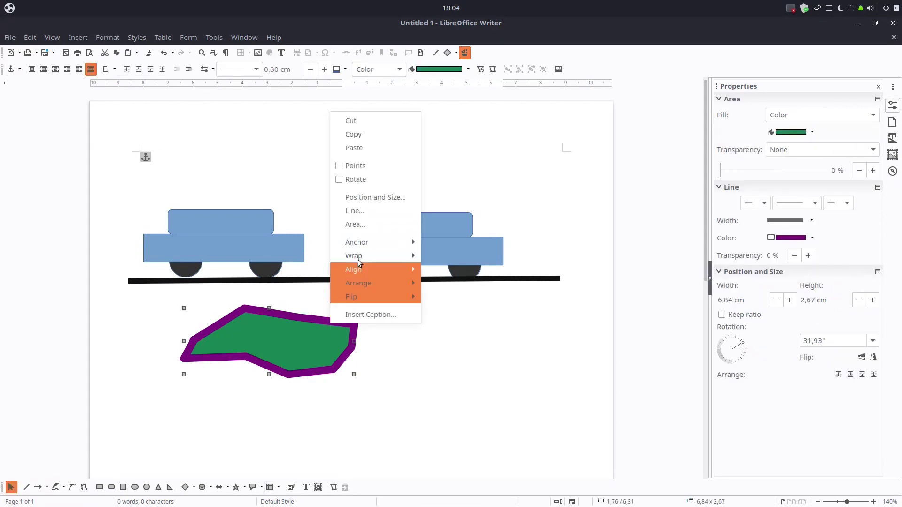
pyautogui.click(380, 171)
pyautogui.moveTo(297, 317); pyautogui.dragTo(300, 309)
pyautogui.moveTo(355, 324); pyautogui.dragTo(372, 318)
pyautogui.rightClick(365, 315)
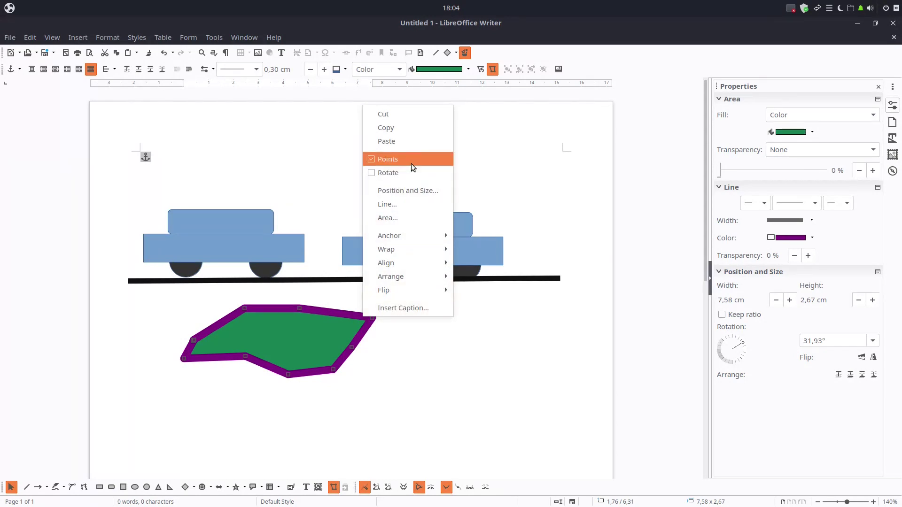
pyautogui.click(410, 162)
# Rotate the polygon to 356,83° so it slants down to the right
pyautogui.rightClick(355, 318)
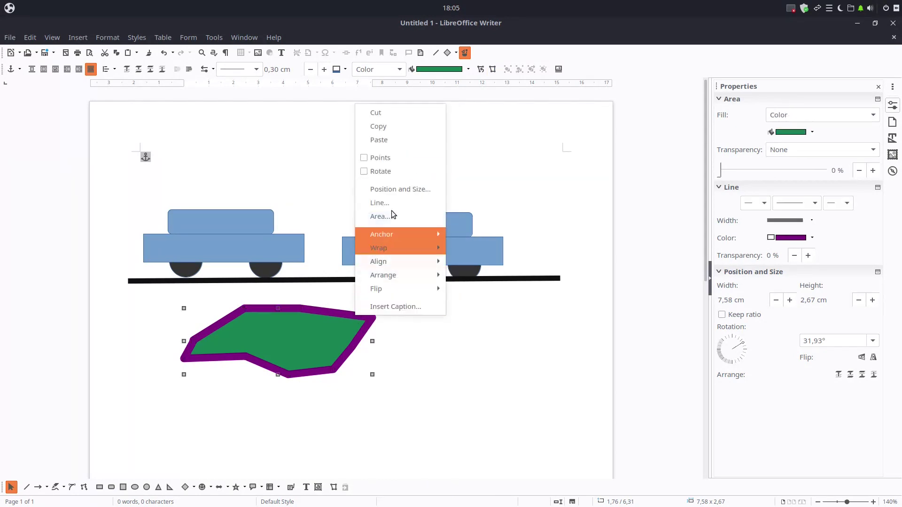
pyautogui.click(400, 172)
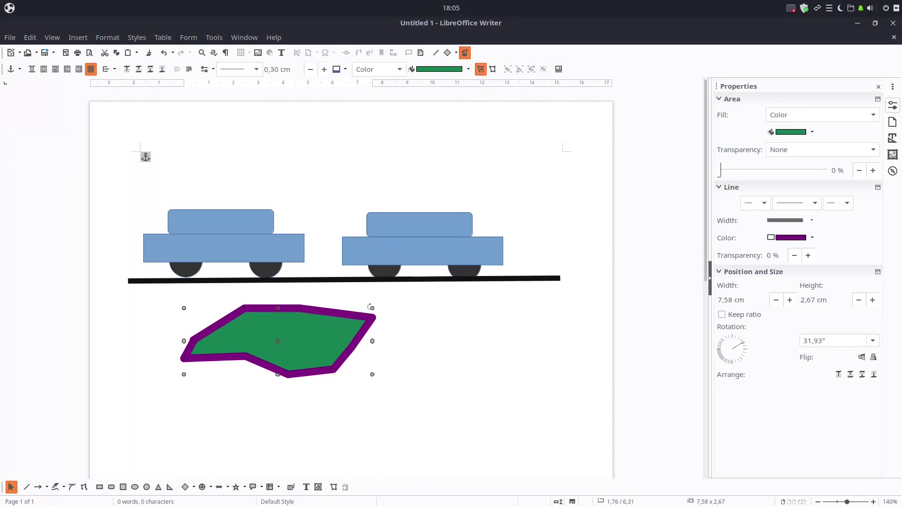
pyautogui.moveTo(371, 308)
pyautogui.mouseDown()
pyautogui.moveTo(333, 250)
pyautogui.moveTo(363, 292)
pyautogui.mouseUp()
pyautogui.moveTo(743, 346)
pyautogui.mouseDown()
pyautogui.moveTo(747, 358)
pyautogui.moveTo(735, 375)
pyautogui.moveTo(726, 341)
pyautogui.moveTo(716, 352)
pyautogui.moveTo(748, 350)
pyautogui.mouseUp()
# In Position and Size, set the polygon's width to 3 cm with Keep ratio on
pyautogui.rightClick(357, 374)
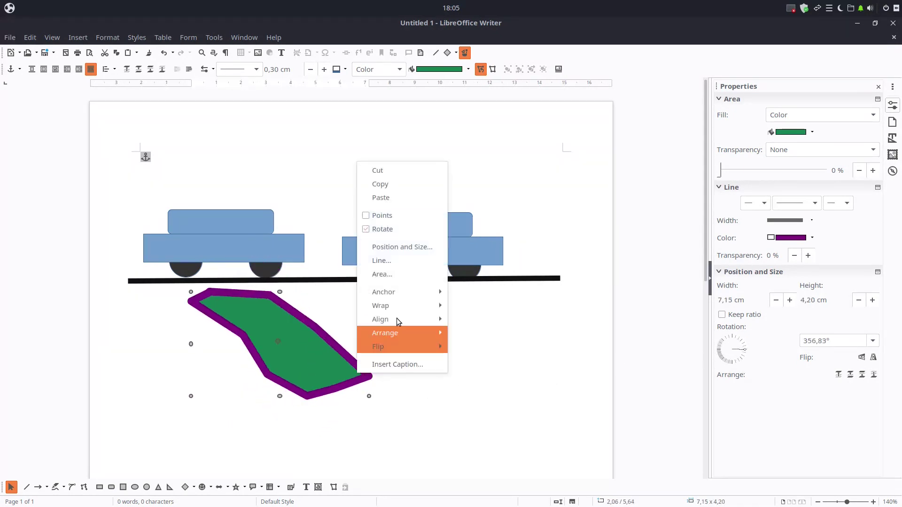
pyautogui.click(412, 245)
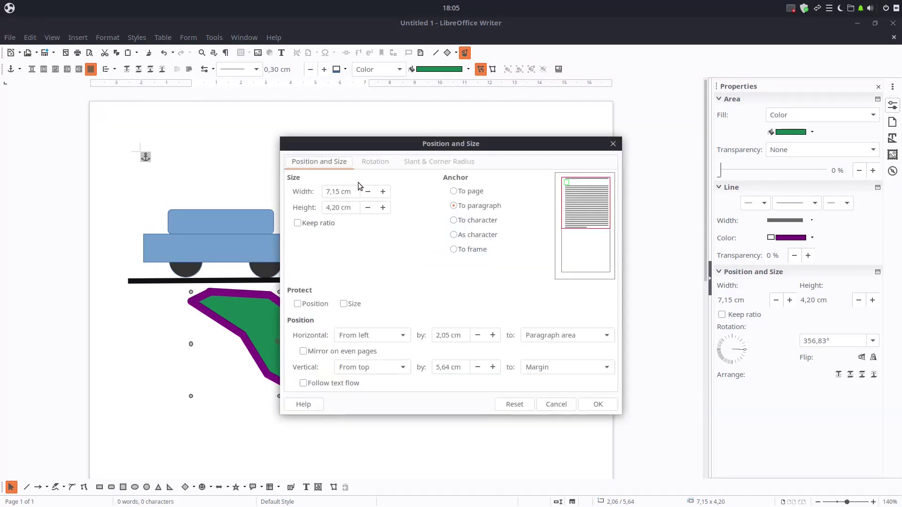
pyautogui.click(478, 338)
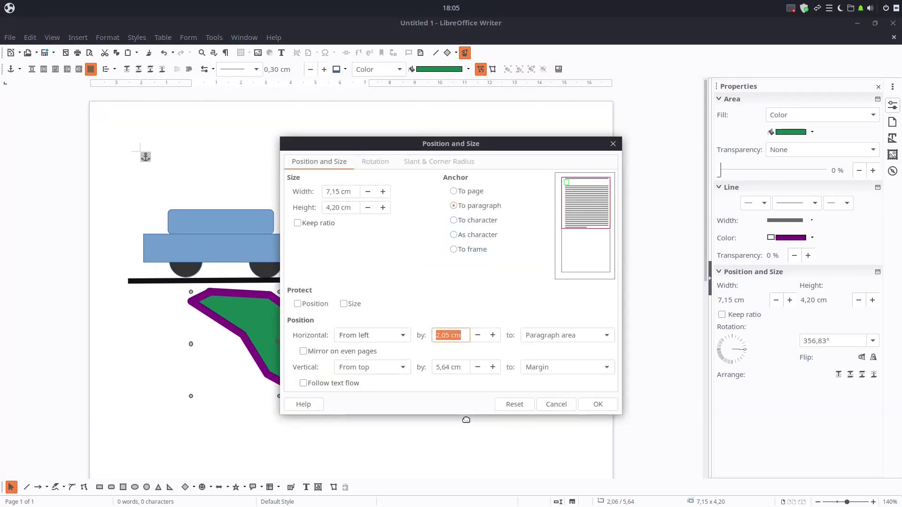
pyautogui.press('Tab')
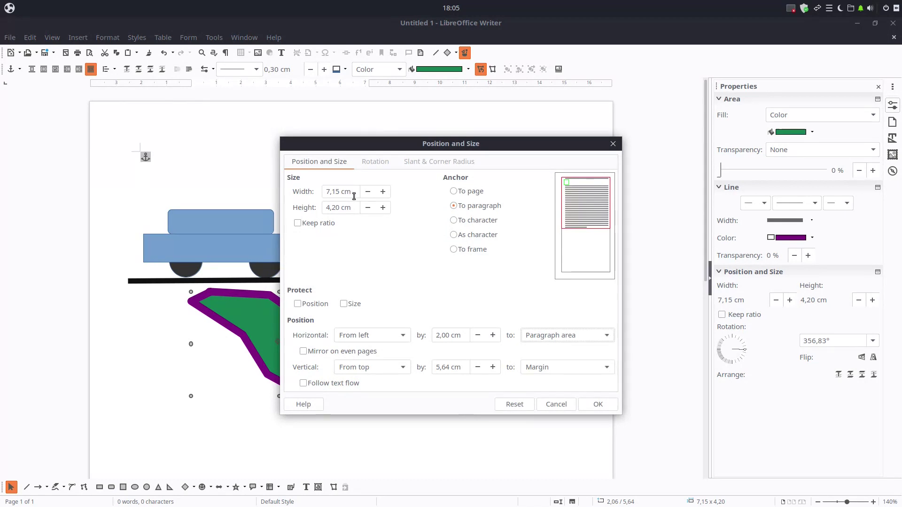
pyautogui.click(327, 225)
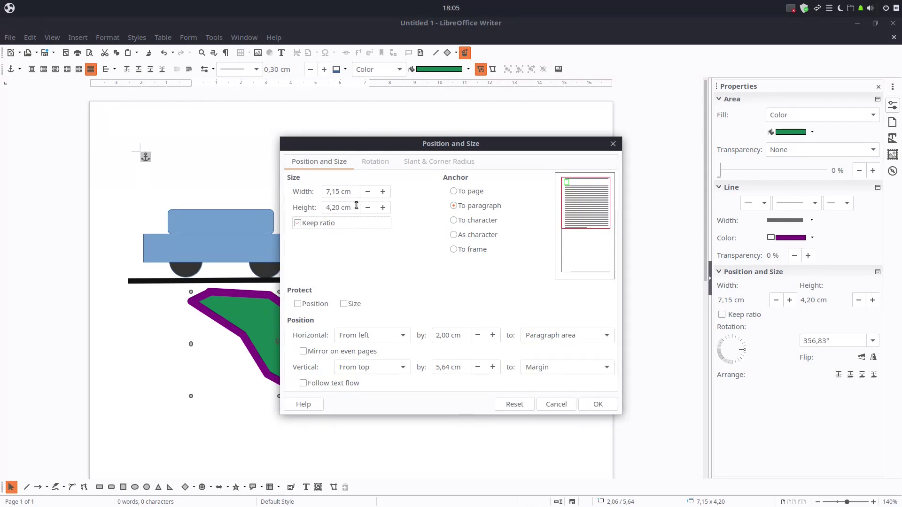
pyautogui.click(356, 193)
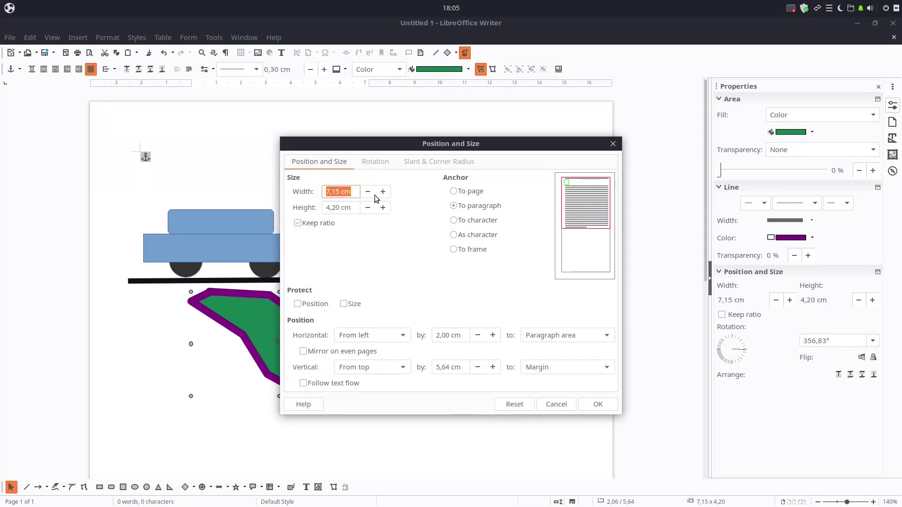
pyautogui.write('3')
pyautogui.click(612, 409)
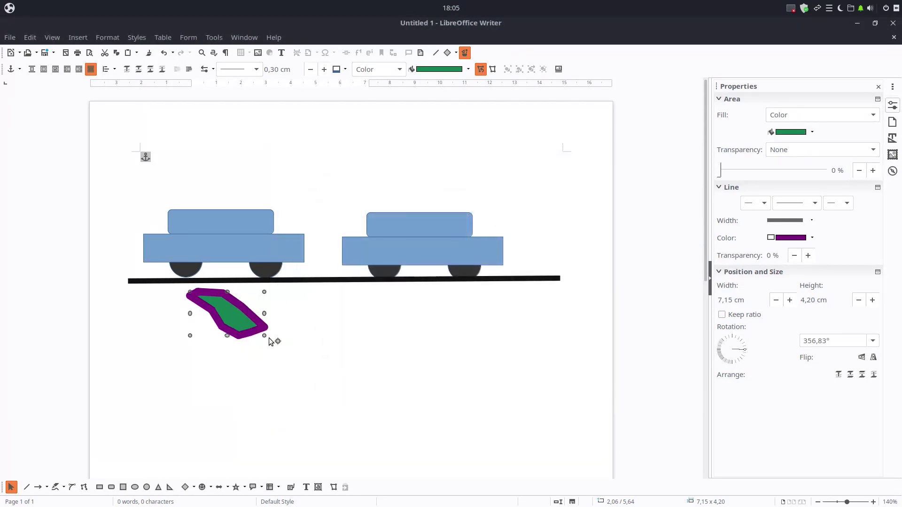
# Anchor the resized polygon To Page
pyautogui.rightClick(256, 326)
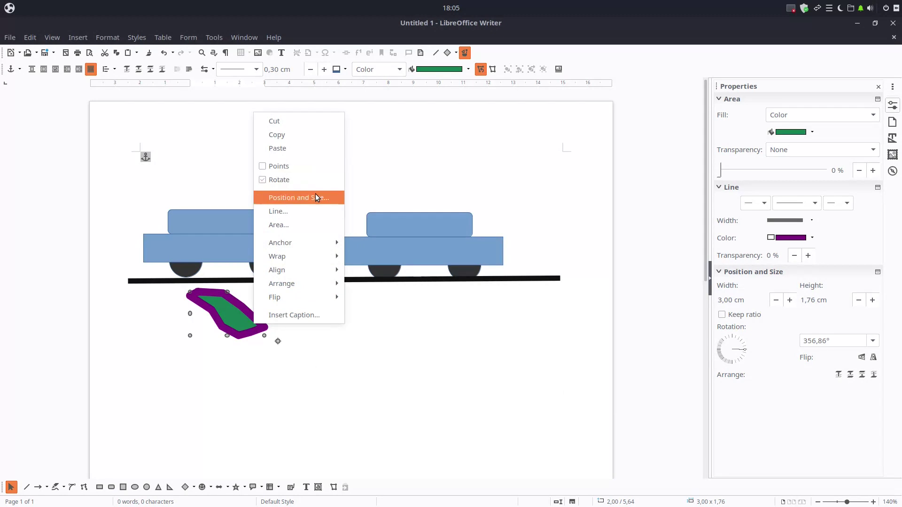
pyautogui.moveTo(320, 240)
pyautogui.click(351, 241)
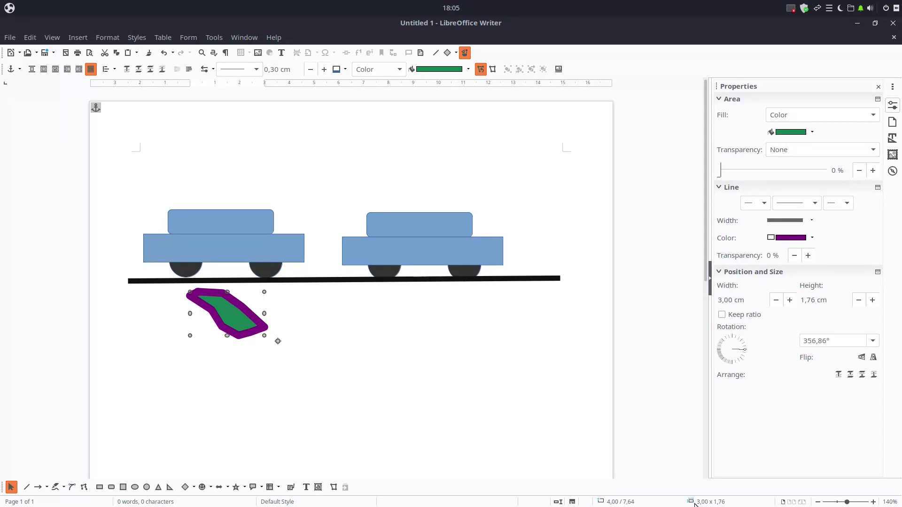
# Give the polygon a yellow outline through the Line dialog
pyautogui.rightClick(260, 330)
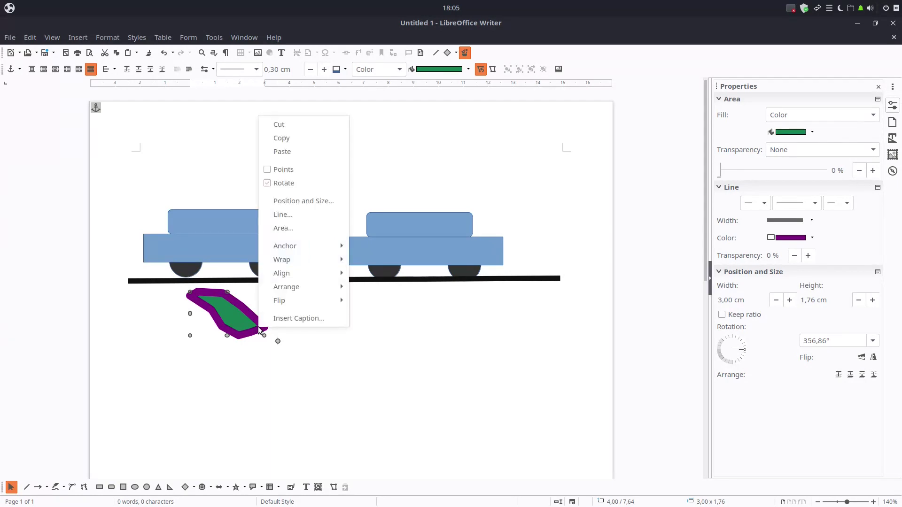
pyautogui.click(311, 215)
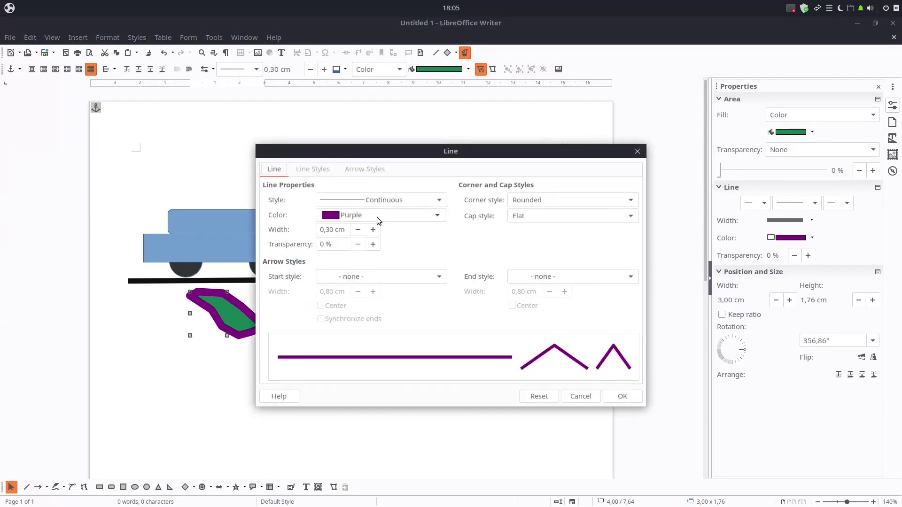
pyautogui.click(382, 215)
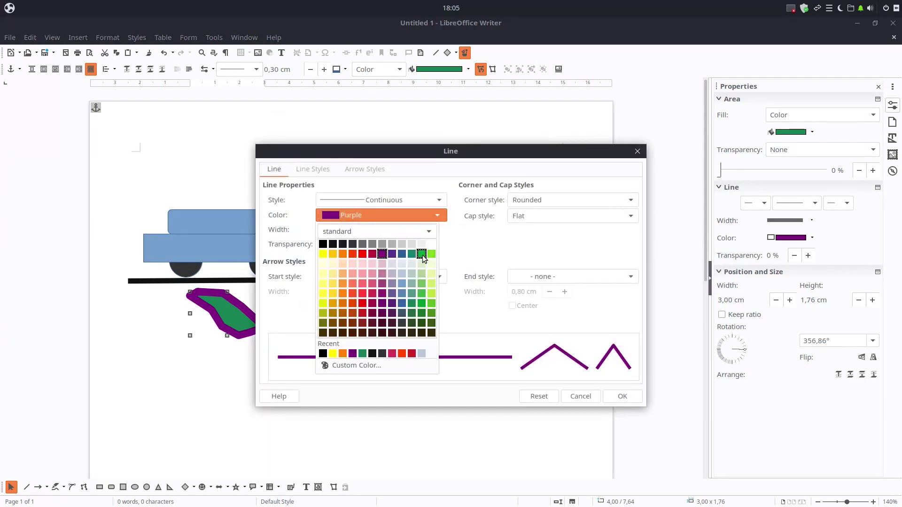
pyautogui.click(323, 253)
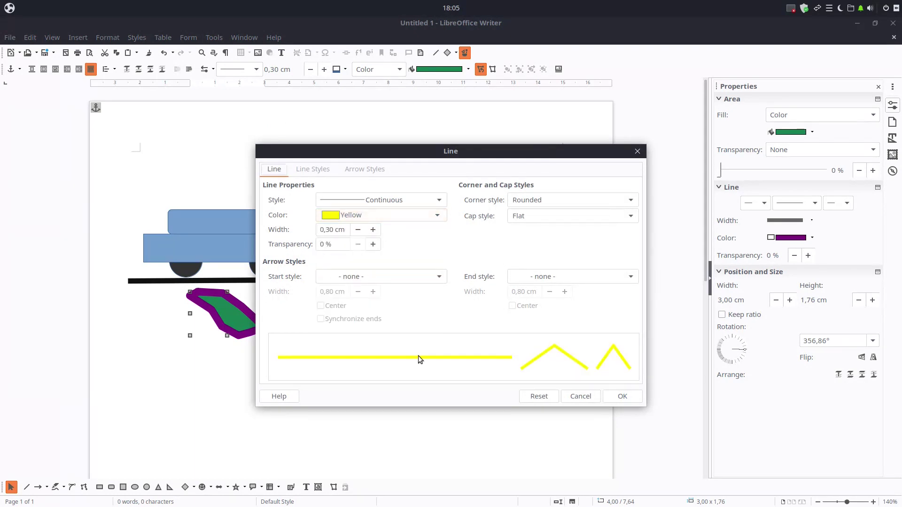
pyautogui.click(619, 400)
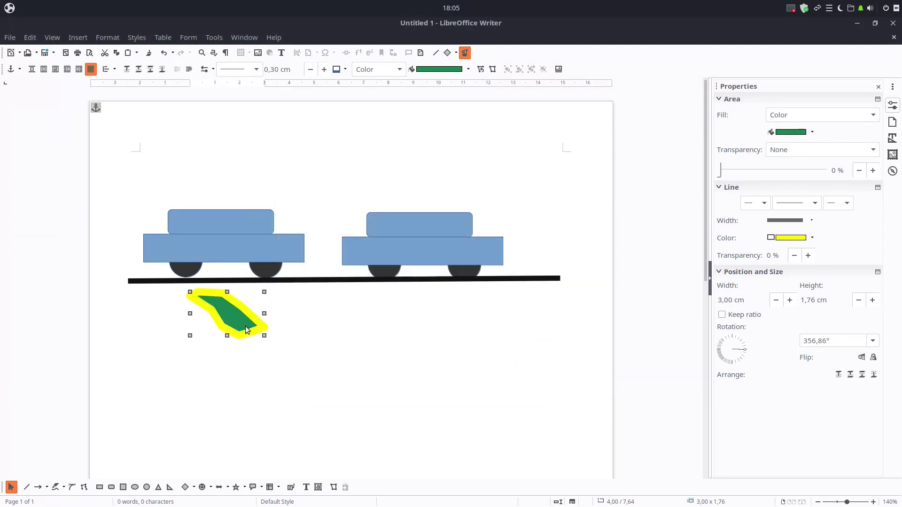
# Fill the polygon with light green 81d41a through the Area dialog
pyautogui.rightClick(245, 326)
pyautogui.click(294, 228)
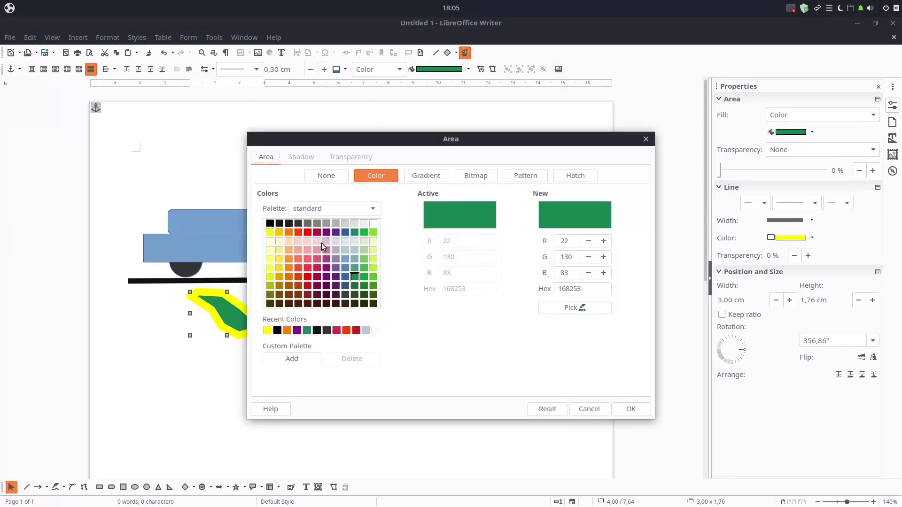
pyautogui.click(373, 233)
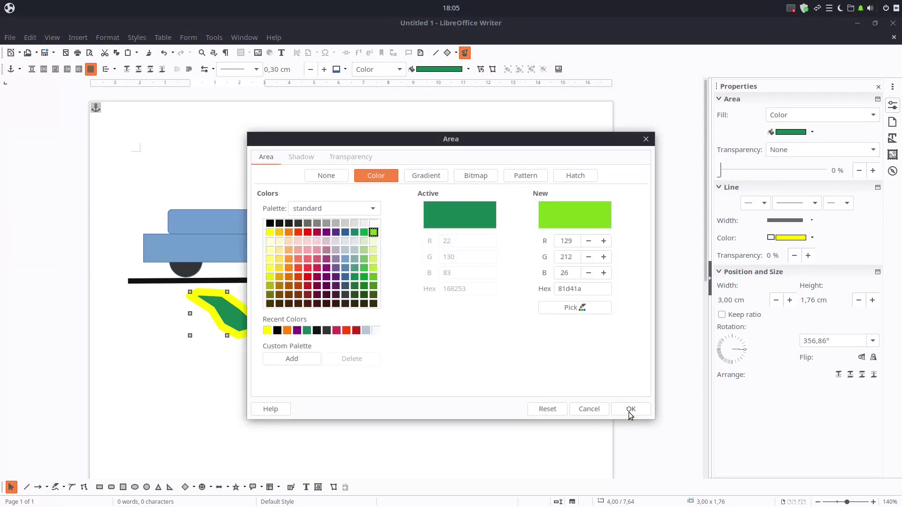
pyautogui.click(630, 410)
# Send the polygon to the back and move it up onto the left car
pyautogui.rightClick(236, 324)
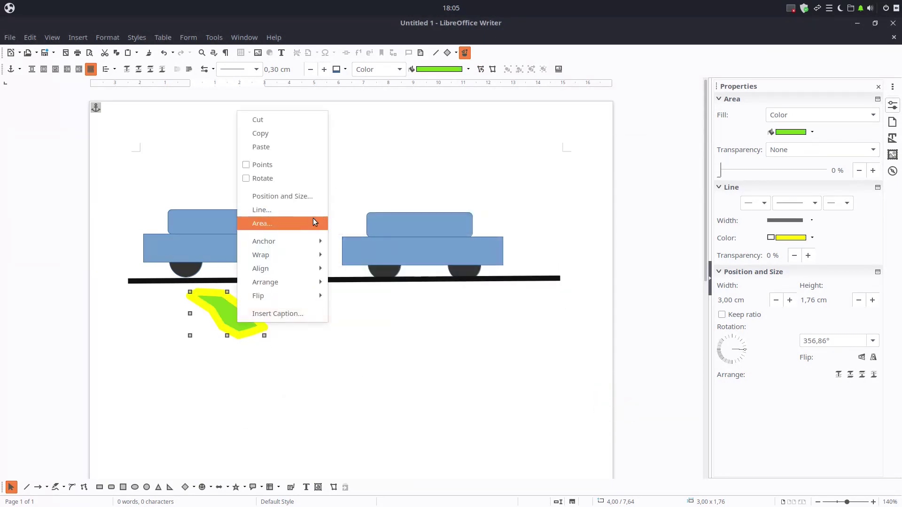
pyautogui.moveTo(319, 241)
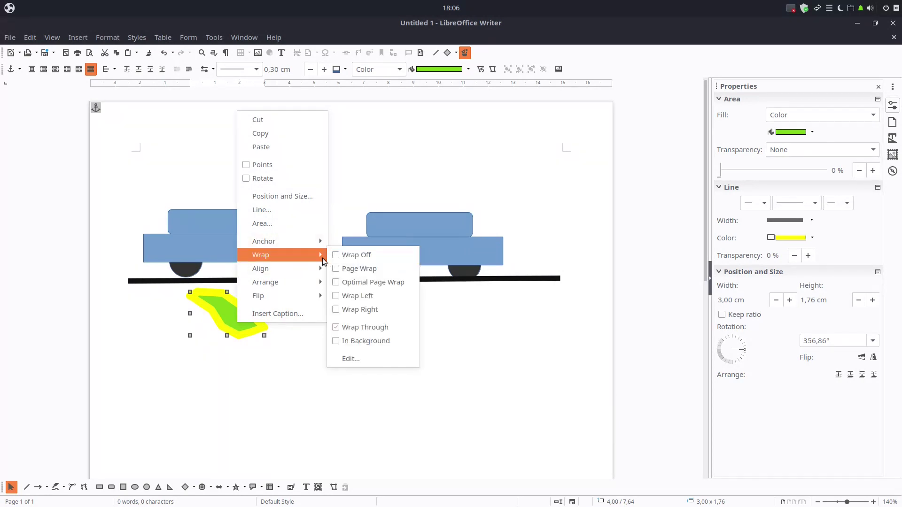
pyautogui.moveTo(305, 276)
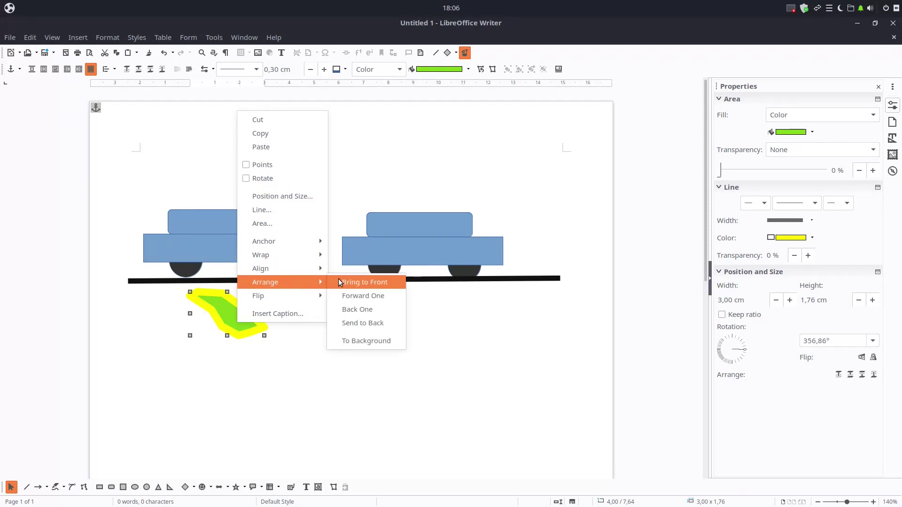
pyautogui.click(357, 323)
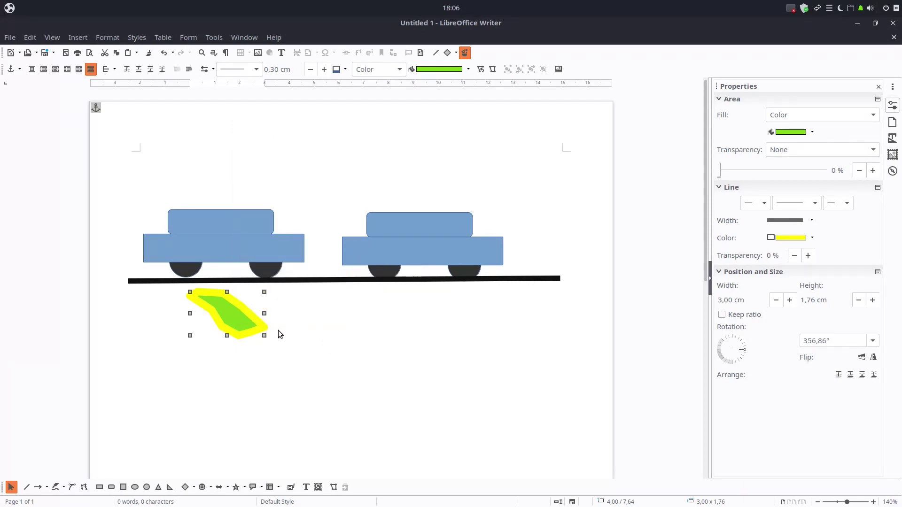
pyautogui.moveTo(261, 328); pyautogui.dragTo(247, 264)
# Arrange the polygon Back One twice, then Forward One, so it sits in front of the car body
pyautogui.rightClick(230, 267)
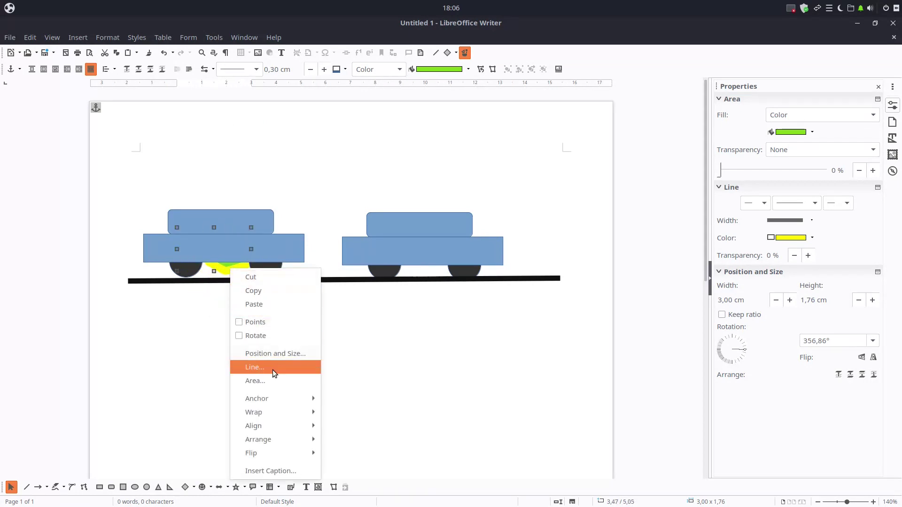
pyautogui.moveTo(291, 439)
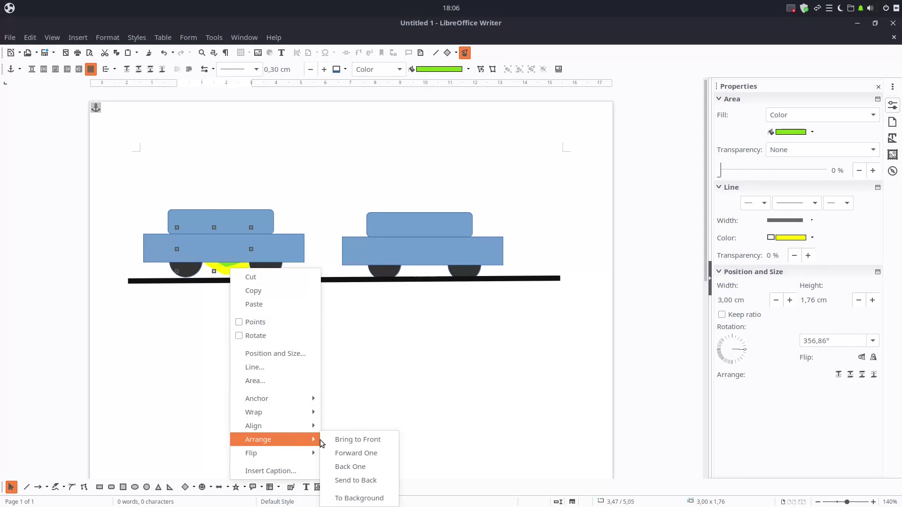
pyautogui.click(341, 467)
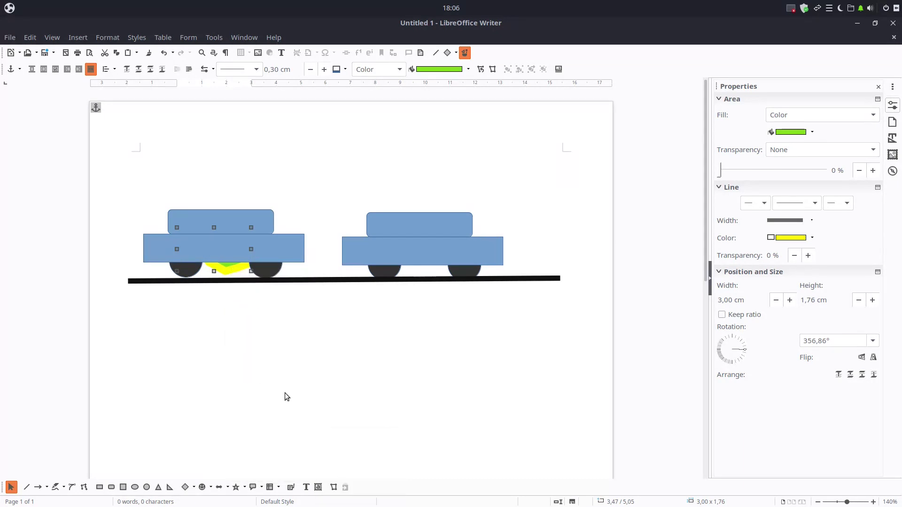
pyautogui.rightClick(232, 268)
pyautogui.moveTo(305, 438)
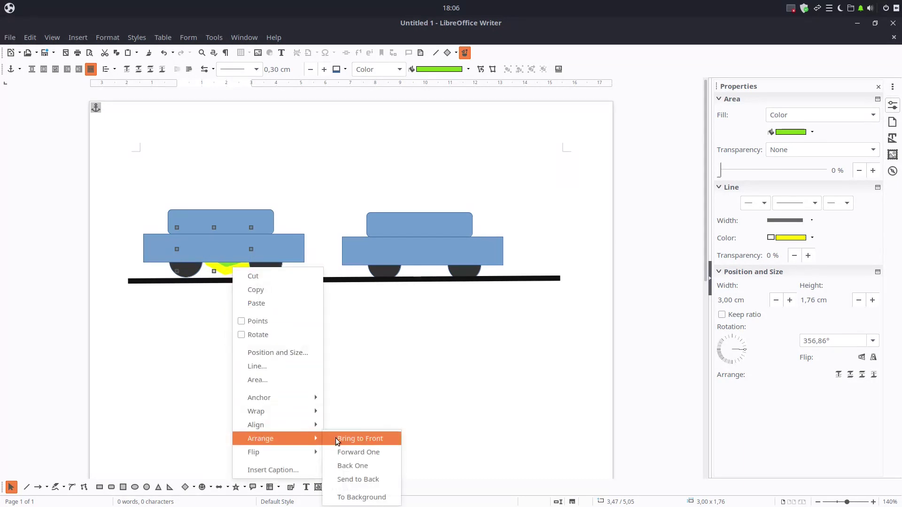
pyautogui.click(340, 464)
pyautogui.rightClick(226, 266)
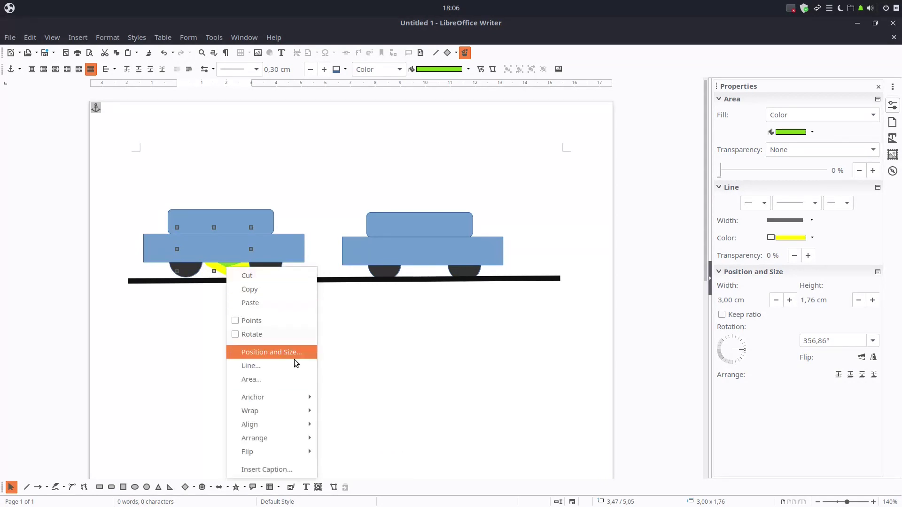
pyautogui.moveTo(299, 438)
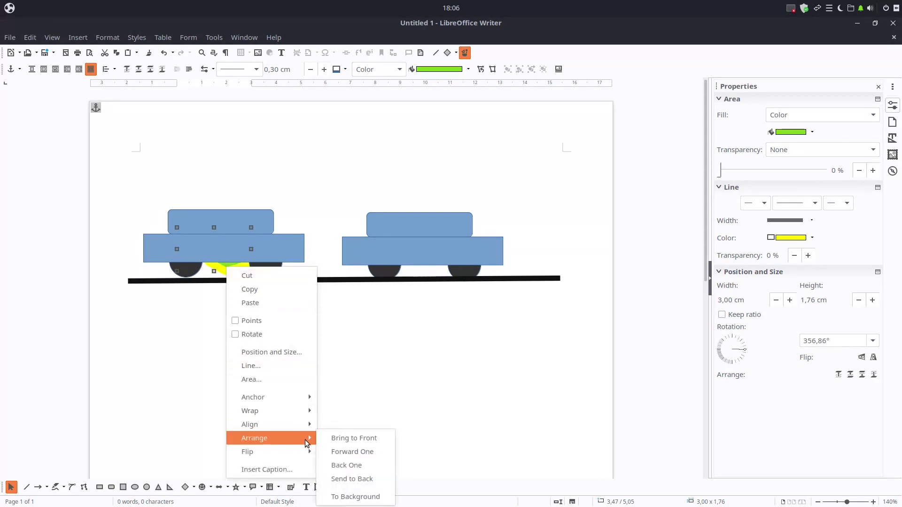
pyautogui.click(332, 452)
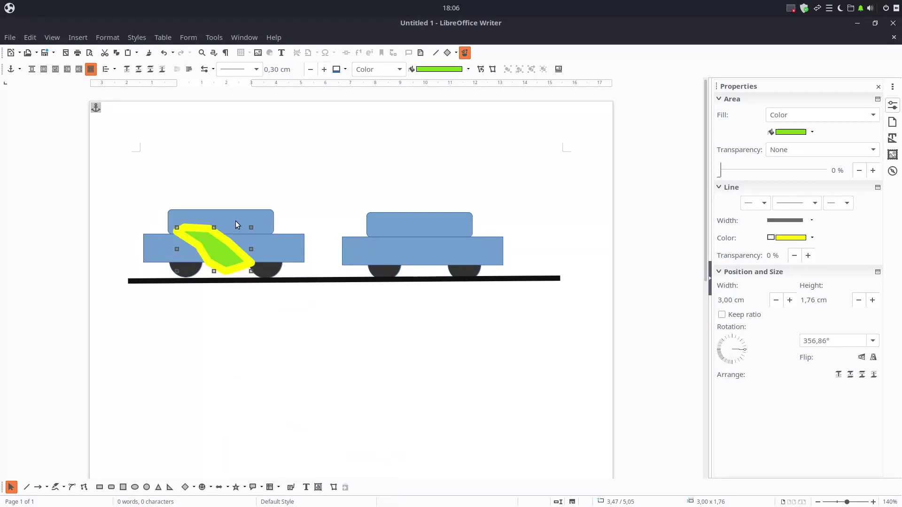
# Move the polygon down over the left car's rear wheel, bring it Forward One, and nudge it up-left
pyautogui.moveTo(229, 249); pyautogui.dragTo(264, 289)
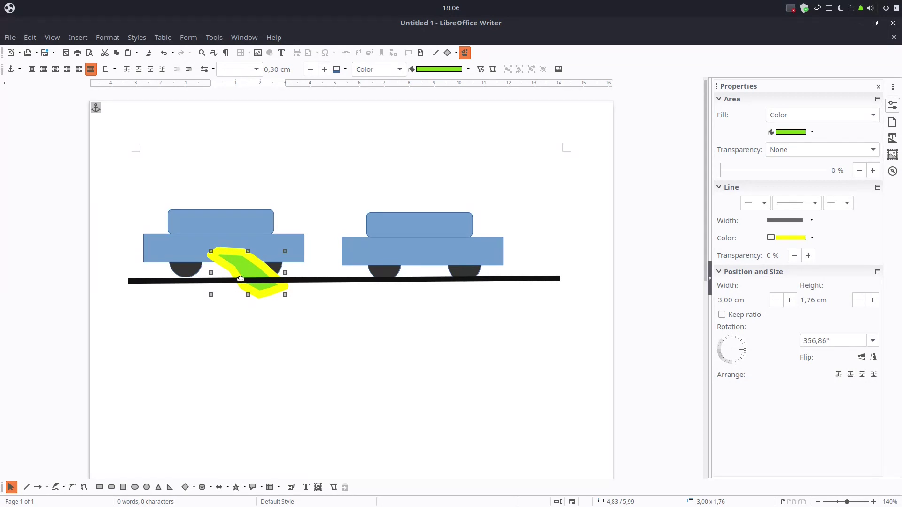
pyautogui.rightClick(240, 261)
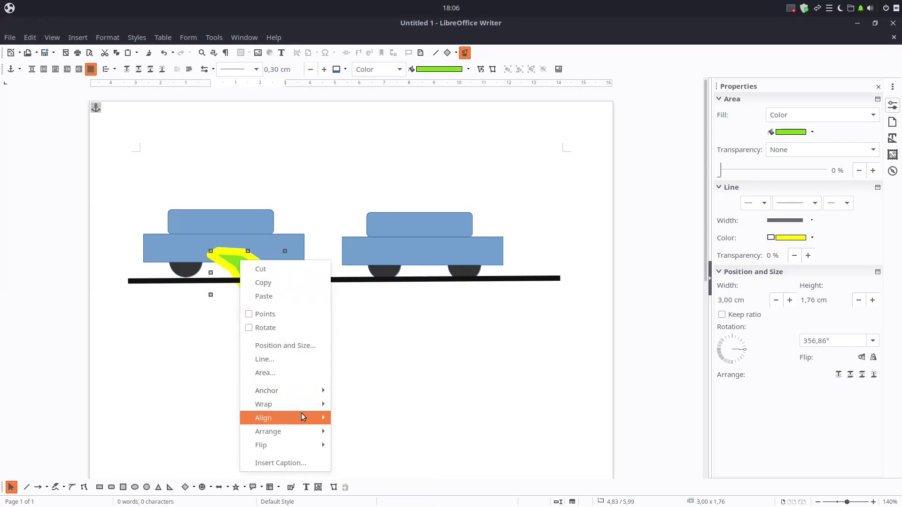
pyautogui.moveTo(289, 432)
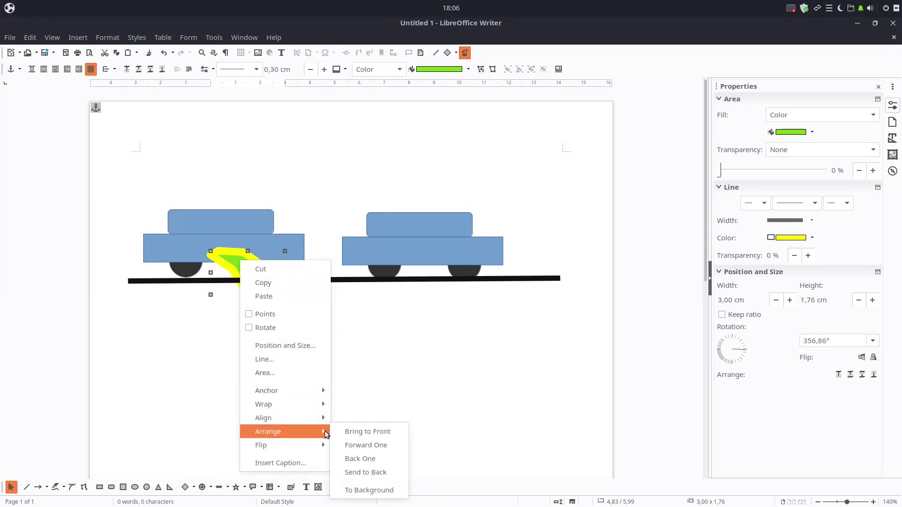
pyautogui.click(350, 445)
pyautogui.moveTo(268, 284); pyautogui.dragTo(259, 275)
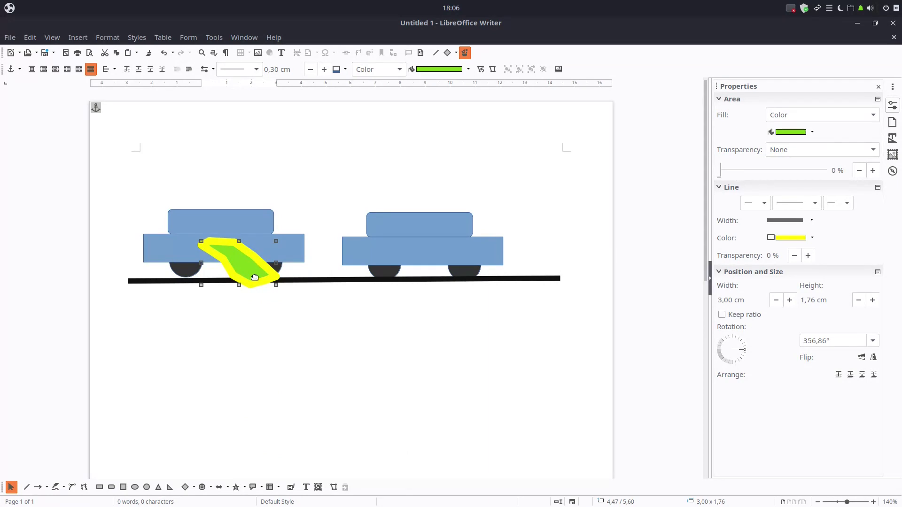
pyautogui.rightClick(255, 276)
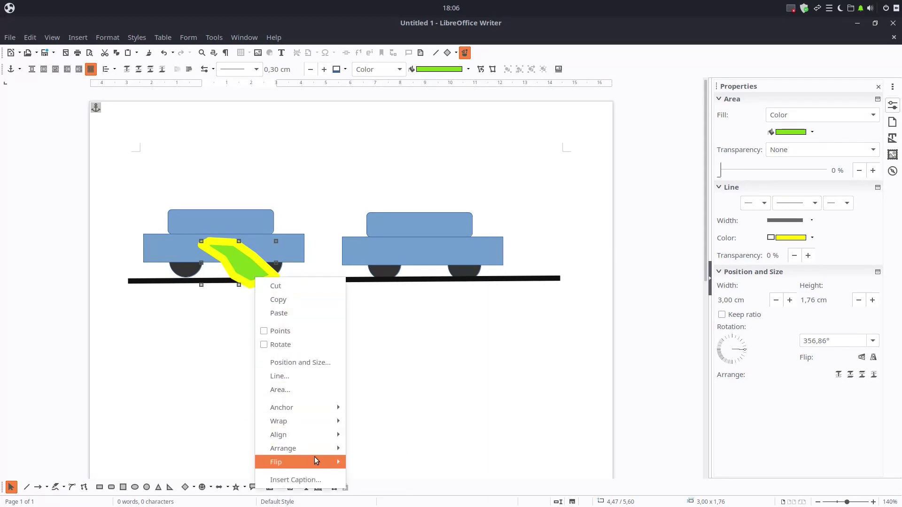
# Flip the lime polygon vertically
pyautogui.moveTo(316, 462)
pyautogui.click(359, 462)
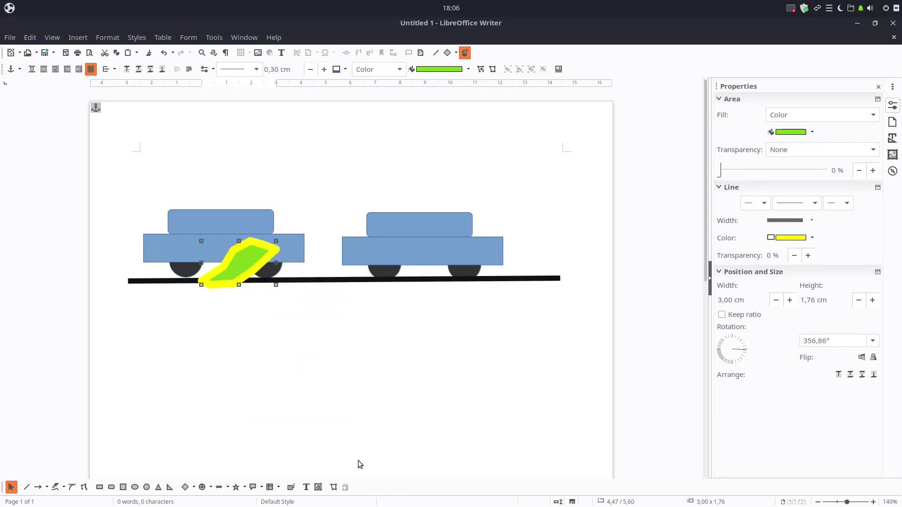
pyautogui.rightClick(241, 267)
pyautogui.click(446, 259)
# Mirror the right truck horizontally, then flip it vertically twice so it ends upright
pyautogui.click(446, 258)
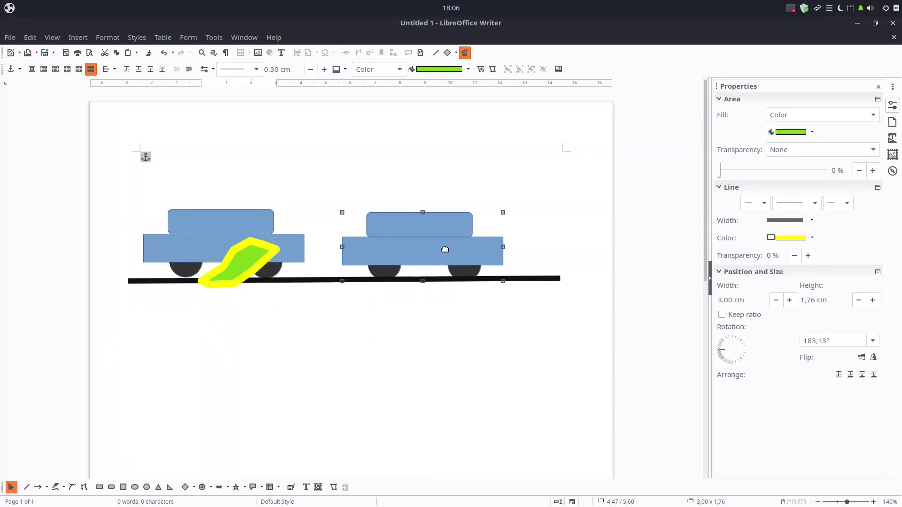
pyautogui.rightClick(445, 249)
pyautogui.moveTo(512, 434)
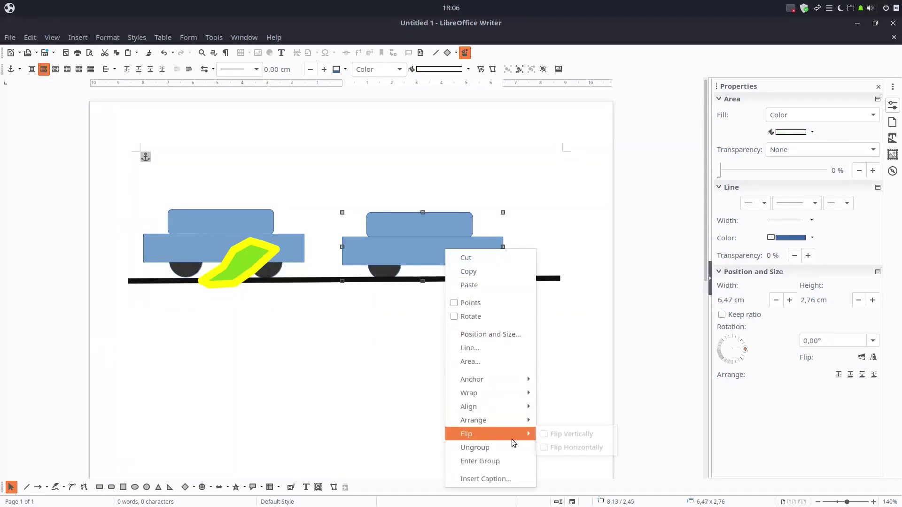
pyautogui.click(546, 446)
pyautogui.rightClick(459, 264)
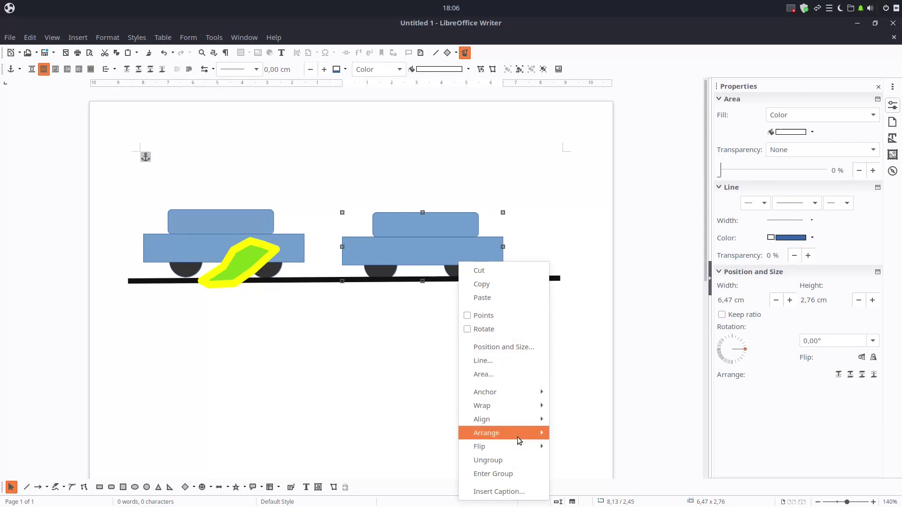
pyautogui.moveTo(518, 447)
pyautogui.click(561, 447)
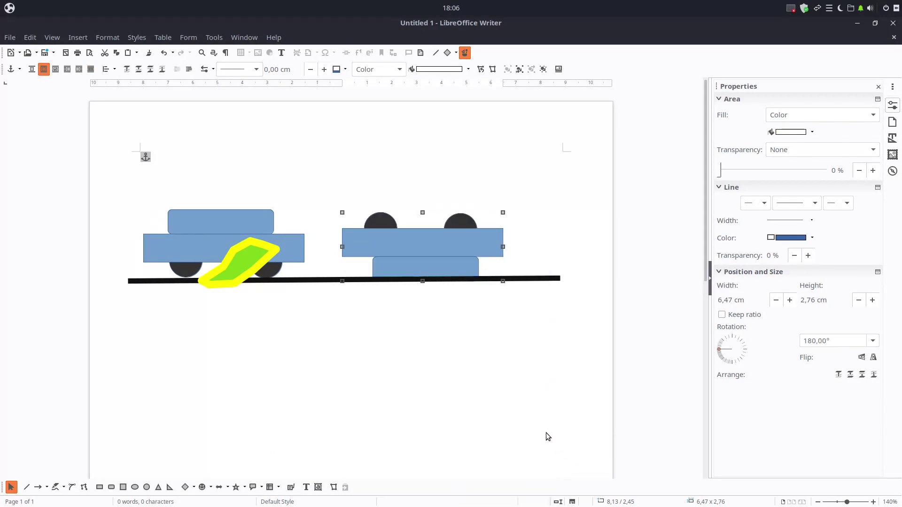
pyautogui.rightClick(452, 260)
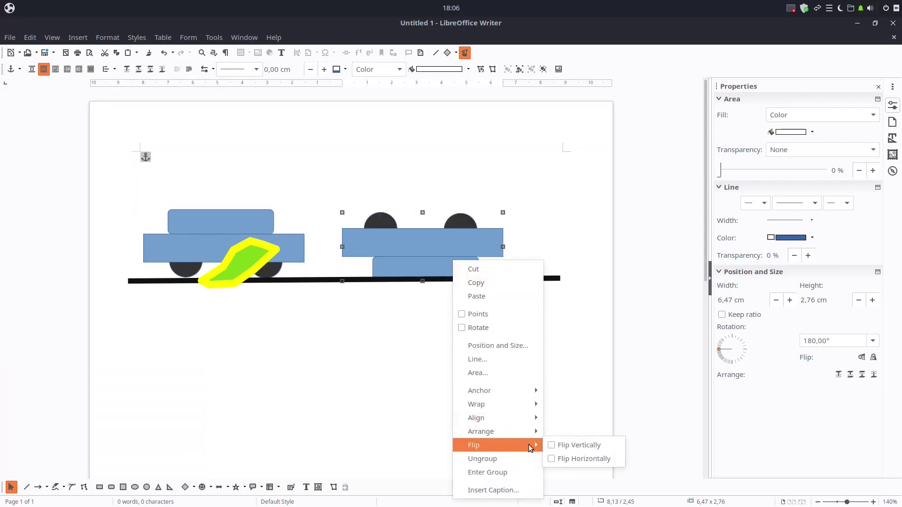
pyautogui.click(552, 446)
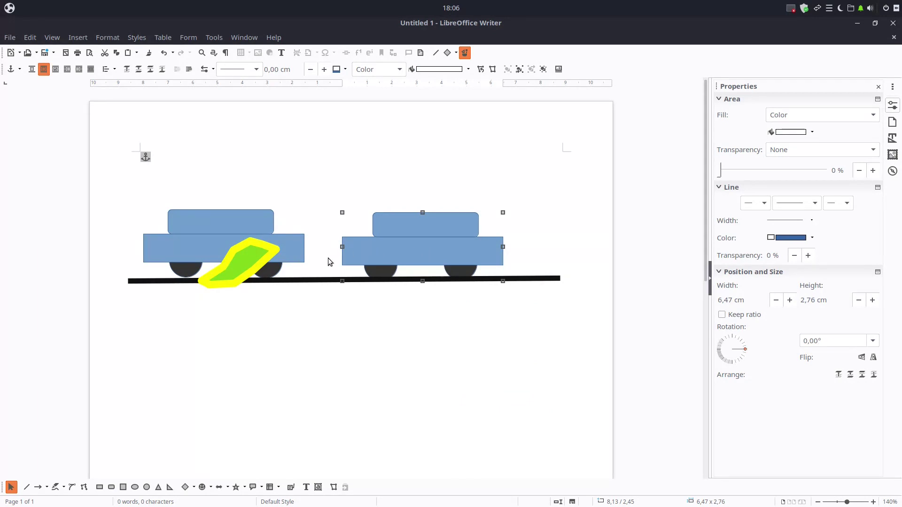
# Ungroup the right truck into separate shapes and shift it slightly right
pyautogui.rightClick(286, 259)
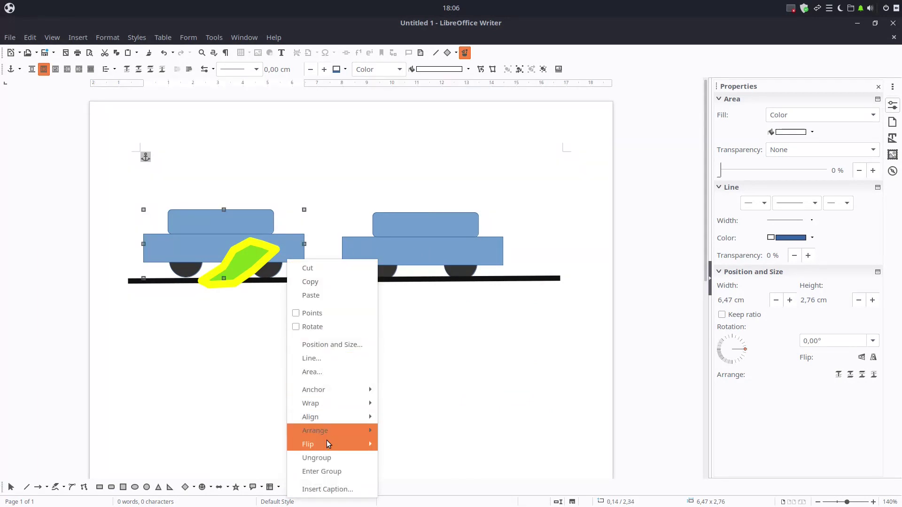
pyautogui.click(429, 247)
pyautogui.click(430, 247)
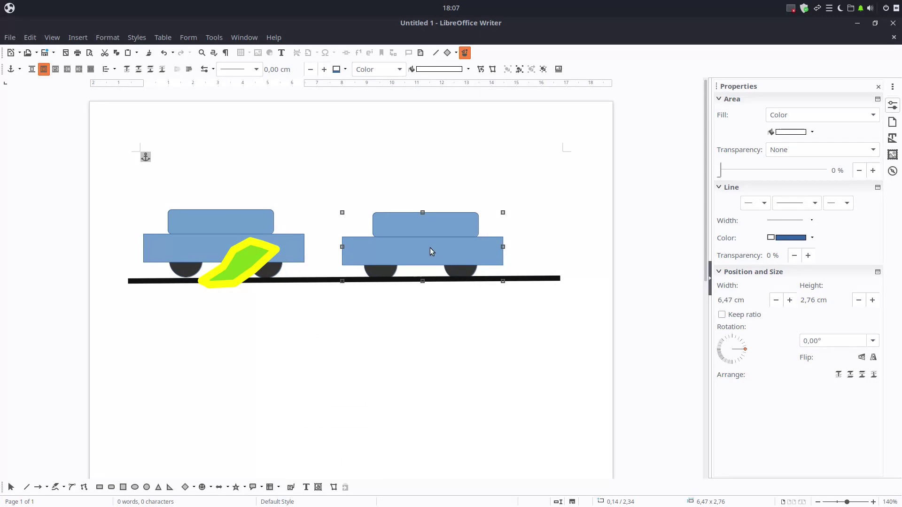
pyautogui.rightClick(430, 247)
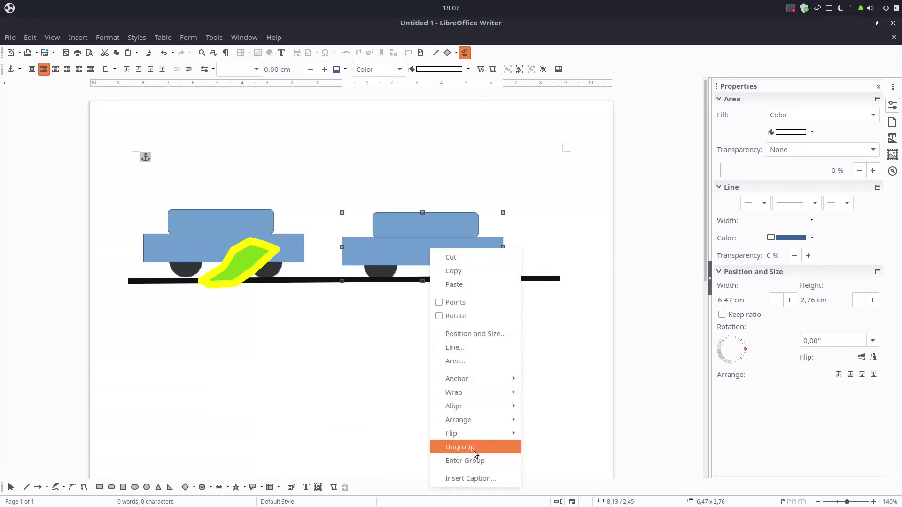
pyautogui.click(506, 449)
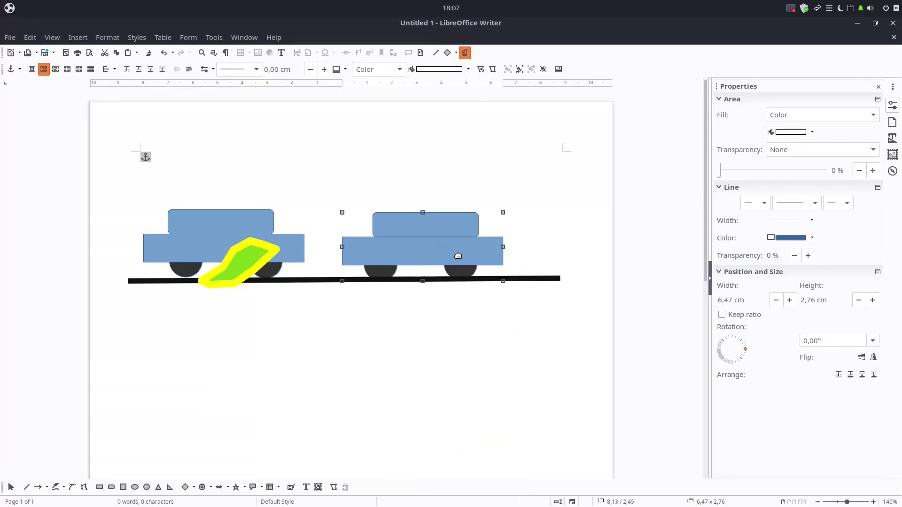
pyautogui.moveTo(458, 256); pyautogui.dragTo(482, 237)
pyautogui.rightClick(476, 247)
pyautogui.click(517, 446)
# Select the left truck's group and bring up its actions
pyautogui.rightClick(467, 240)
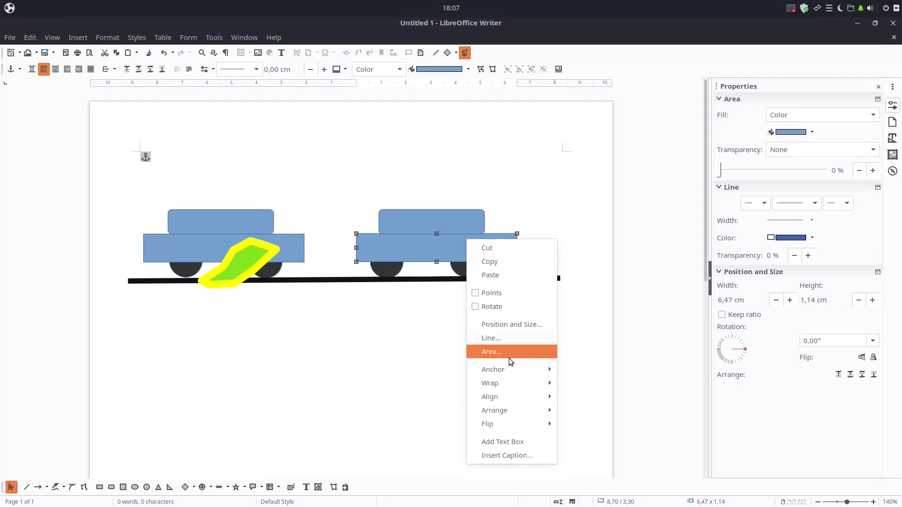
pyautogui.click(271, 225)
pyautogui.click(271, 227)
pyautogui.rightClick(295, 242)
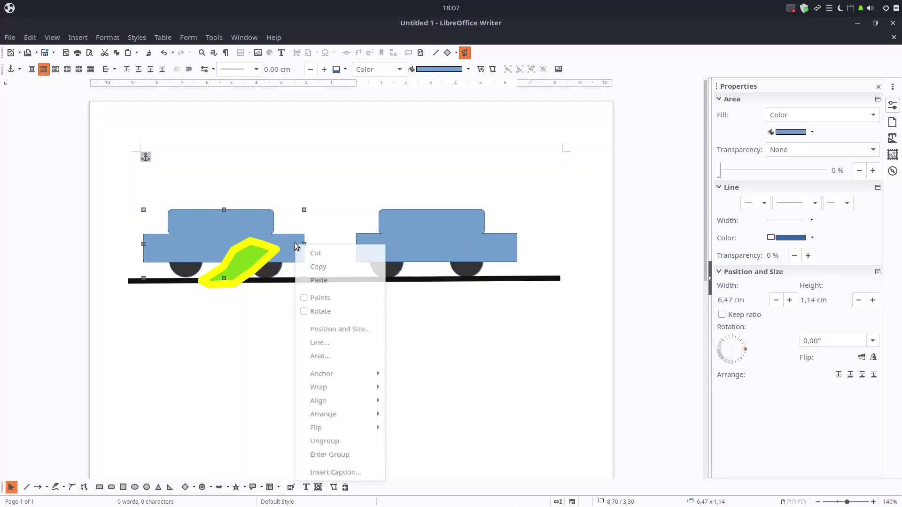
# Inside the left truck group, colour the body red and the cab grey-green
pyautogui.click(344, 455)
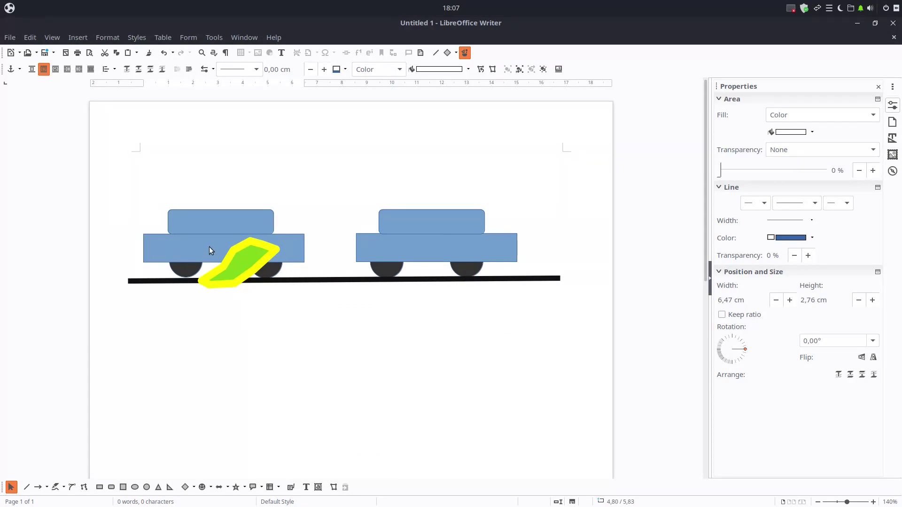
pyautogui.click(209, 248)
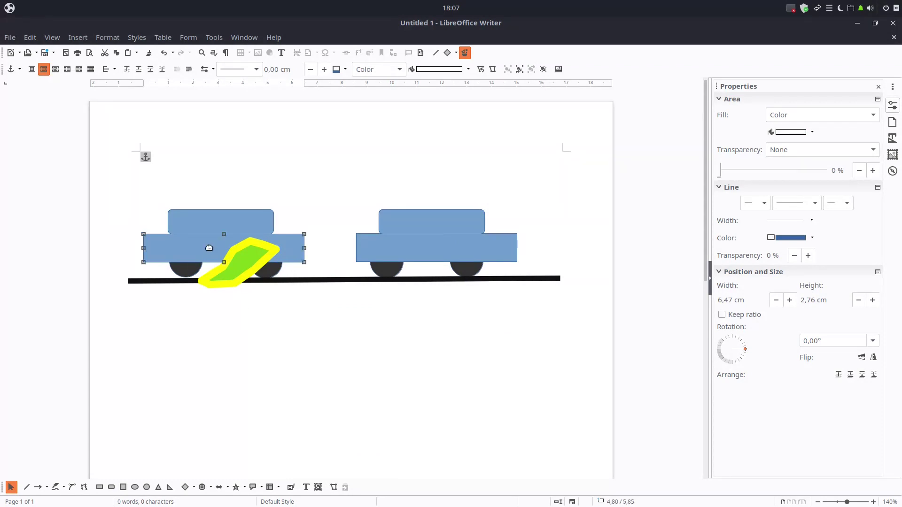
pyautogui.click(436, 70)
pyautogui.click(453, 119)
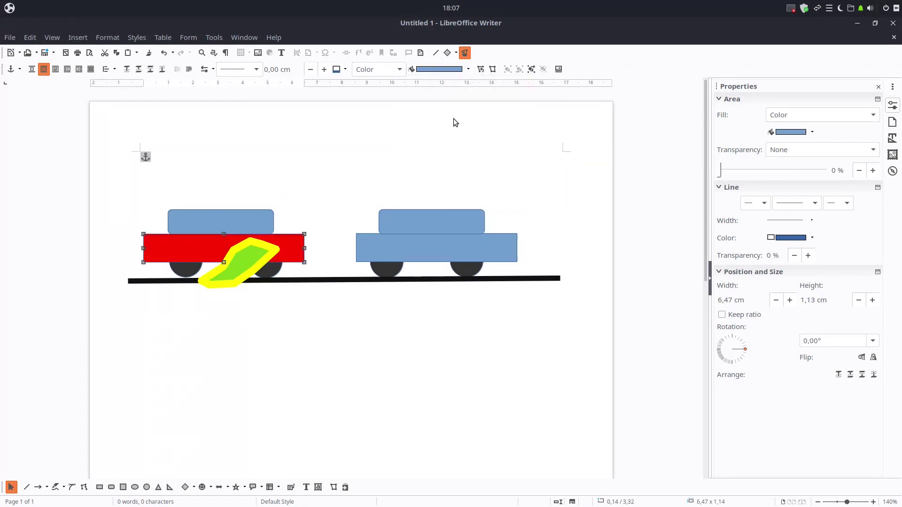
pyautogui.click(244, 230)
pyautogui.click(468, 69)
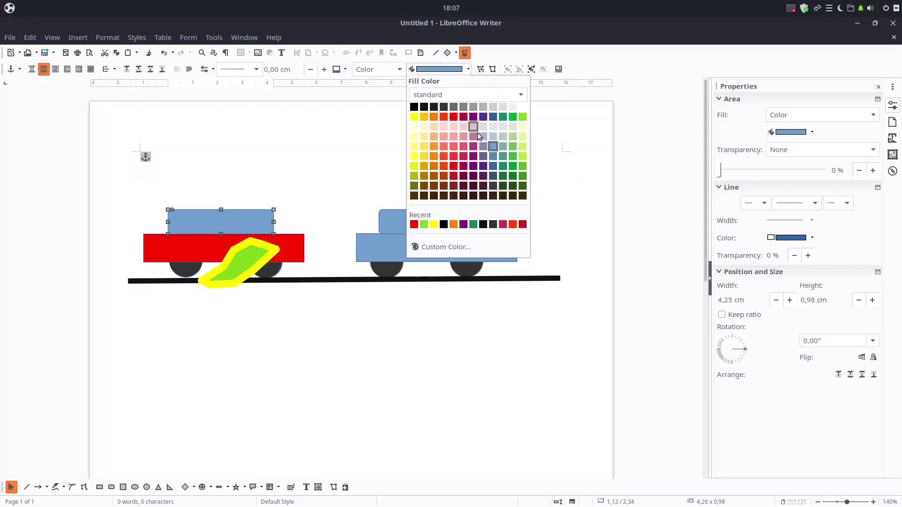
pyautogui.click(503, 147)
# Colour the right wheel dark blue and the left wheel light blue-grey, then leave the group
pyautogui.click(271, 270)
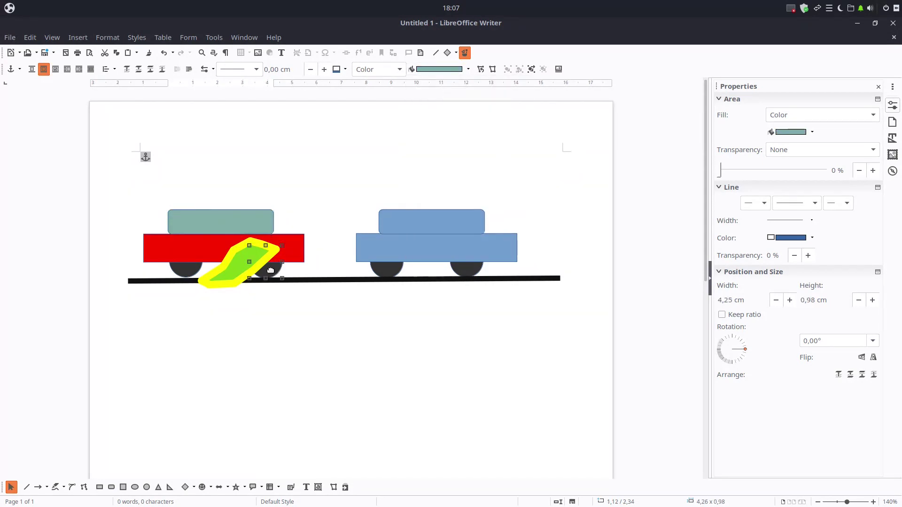
pyautogui.click(469, 69)
pyautogui.click(486, 121)
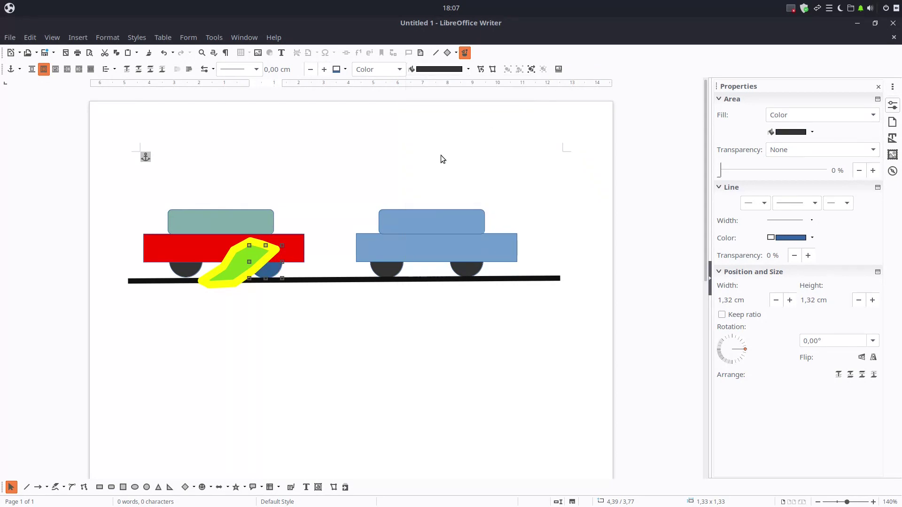
pyautogui.press('Escape')
pyautogui.click(226, 248)
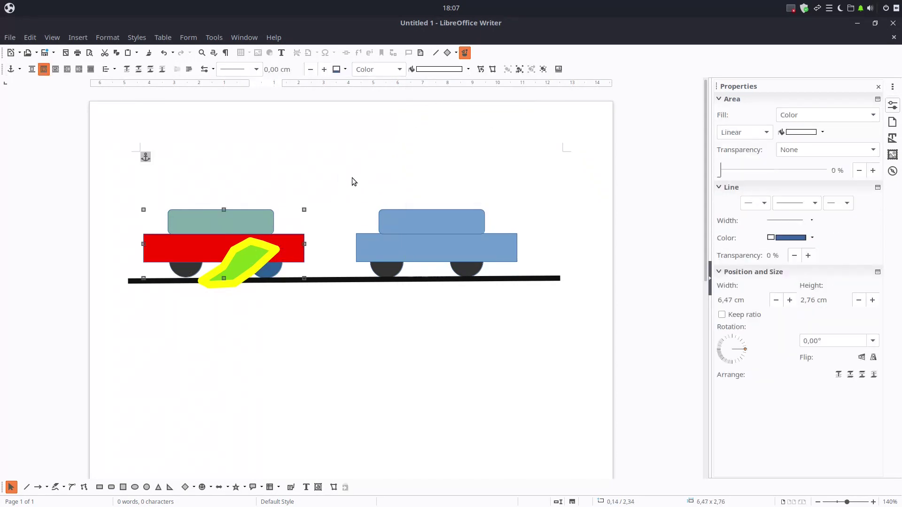
pyautogui.rightClick(202, 248)
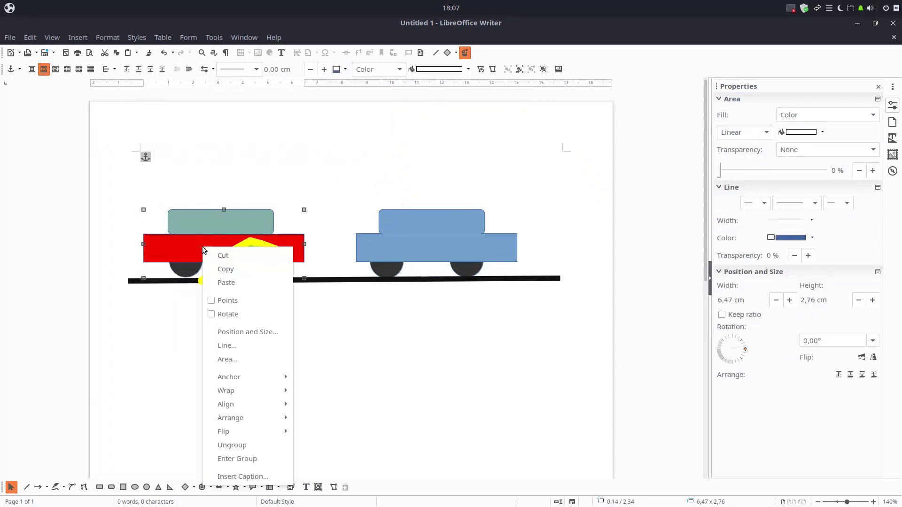
pyautogui.click(255, 458)
pyautogui.click(186, 269)
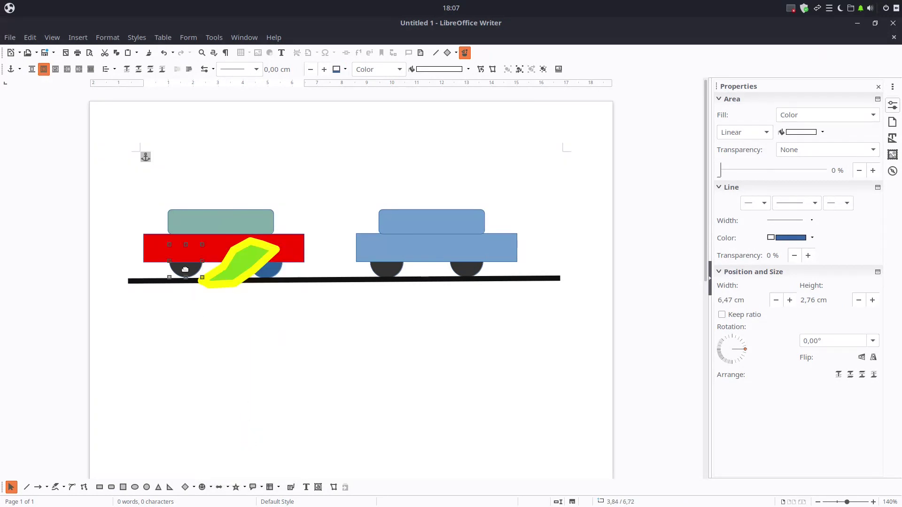
pyautogui.click(468, 69)
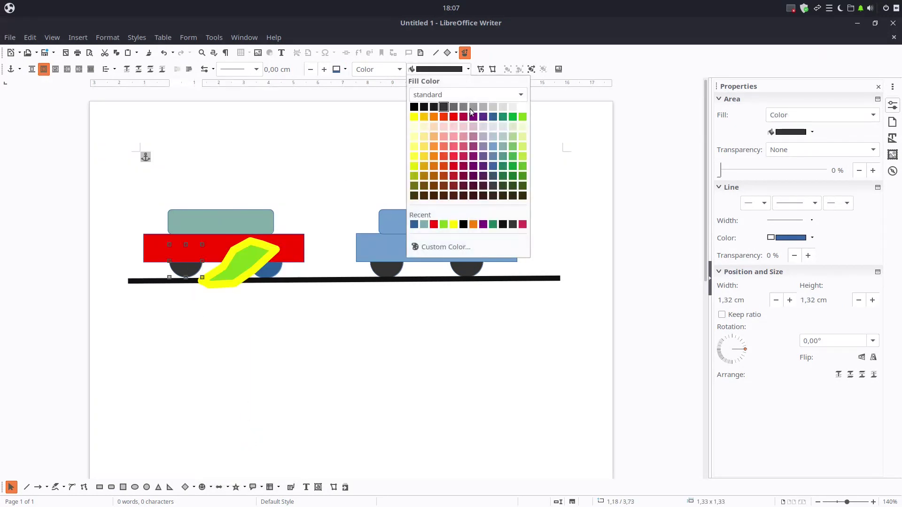
pyautogui.click(484, 136)
pyautogui.click(307, 185)
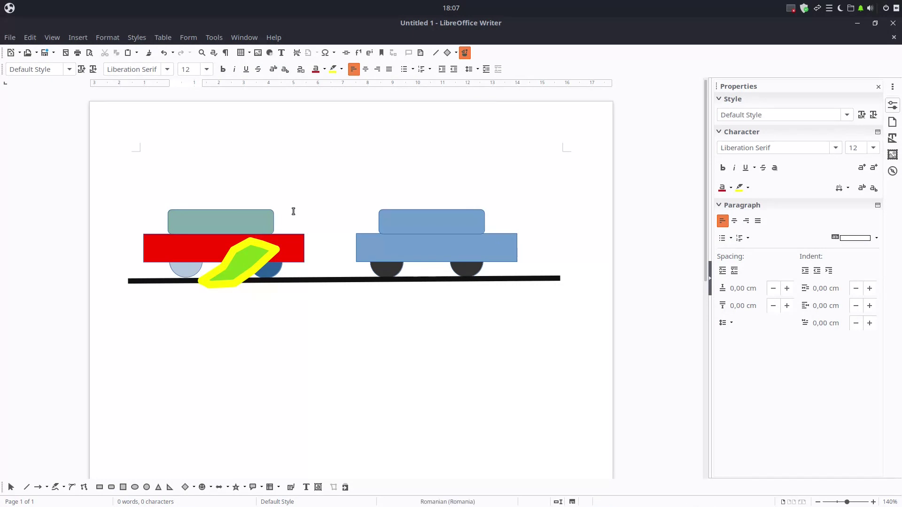
# Move the red truck below the road and pull the blue truck's body, cab and wheels apart
pyautogui.rightClick(259, 224)
pyautogui.moveTo(218, 246); pyautogui.dragTo(342, 339)
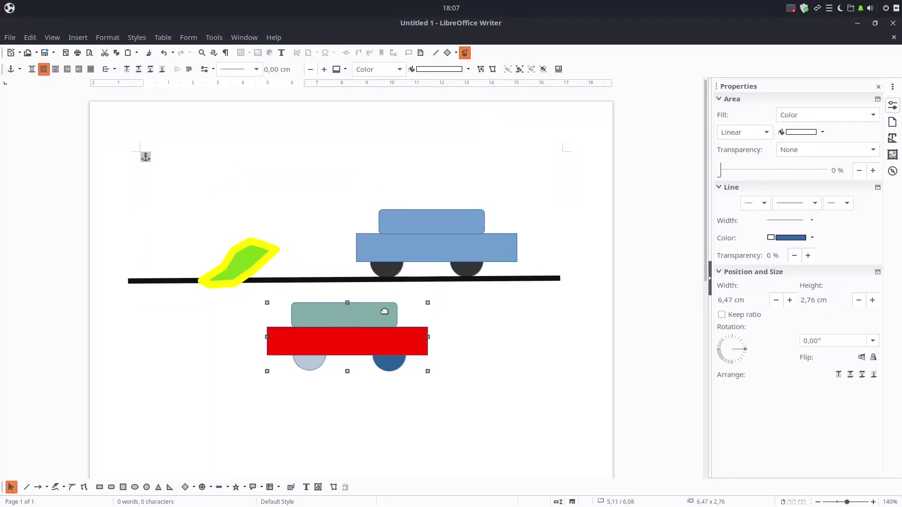
pyautogui.click(413, 241)
pyautogui.moveTo(439, 246); pyautogui.dragTo(376, 246)
pyautogui.click(442, 225)
pyautogui.moveTo(442, 226); pyautogui.dragTo(463, 216)
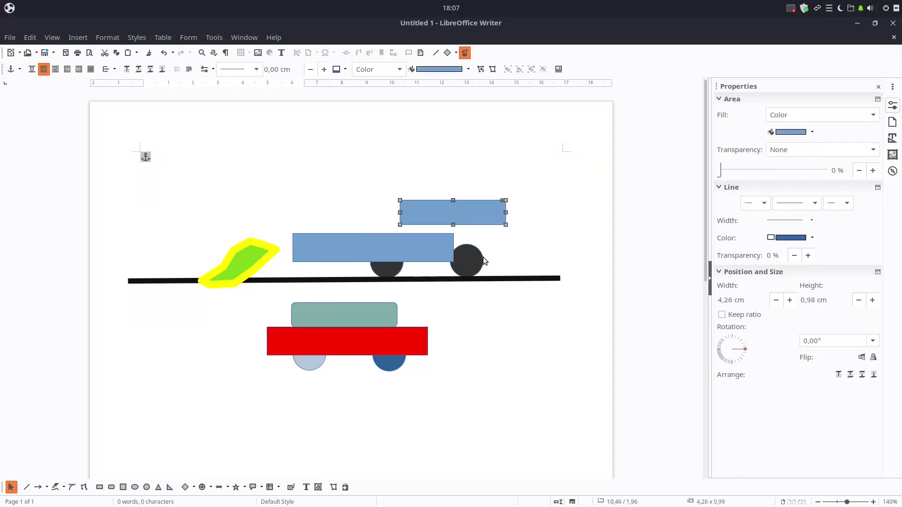
pyautogui.moveTo(484, 260); pyautogui.dragTo(496, 266)
pyautogui.click(390, 268)
pyautogui.moveTo(390, 269); pyautogui.dragTo(374, 276)
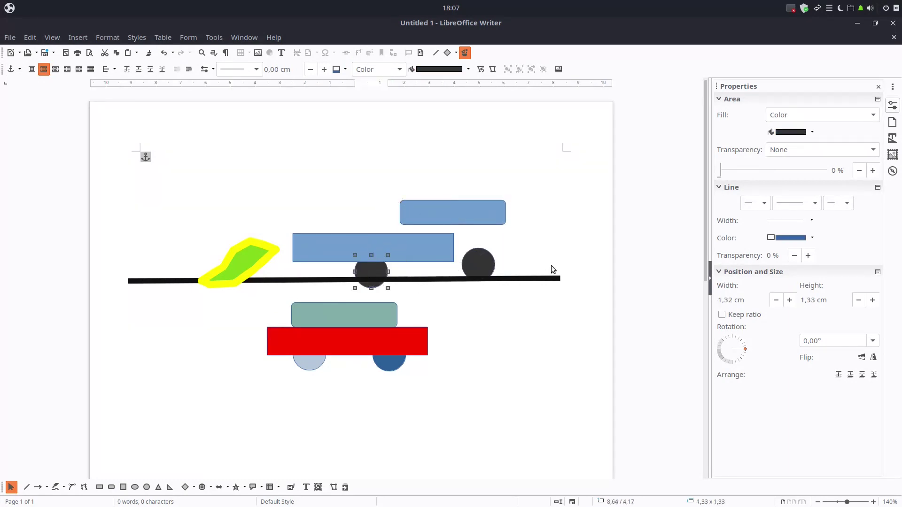
pyautogui.click(502, 314)
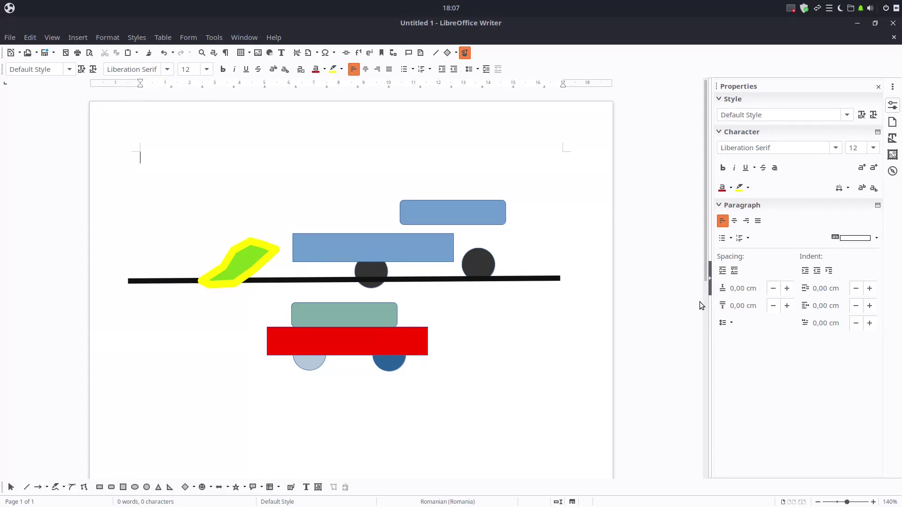
# Select the red car group, keep its proportions, and squeeze it slightly narrower
pyautogui.click(485, 272)
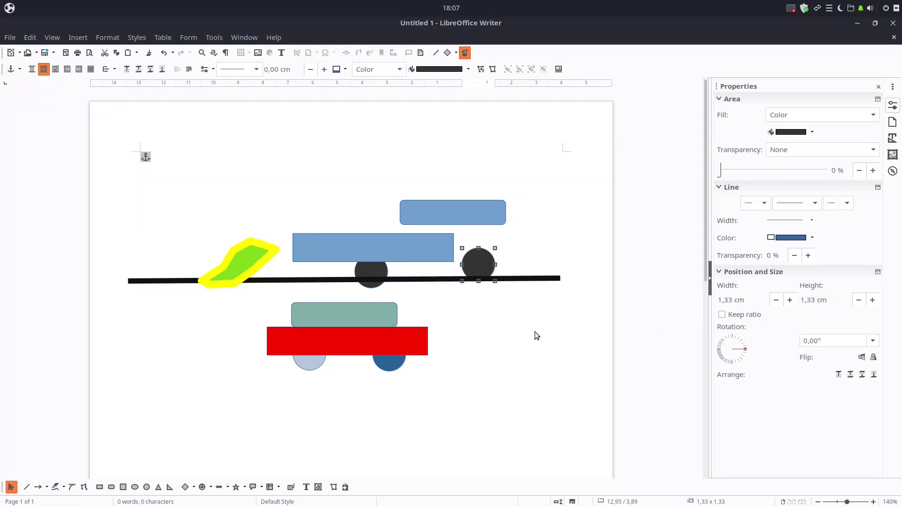
pyautogui.click(396, 342)
pyautogui.click(739, 318)
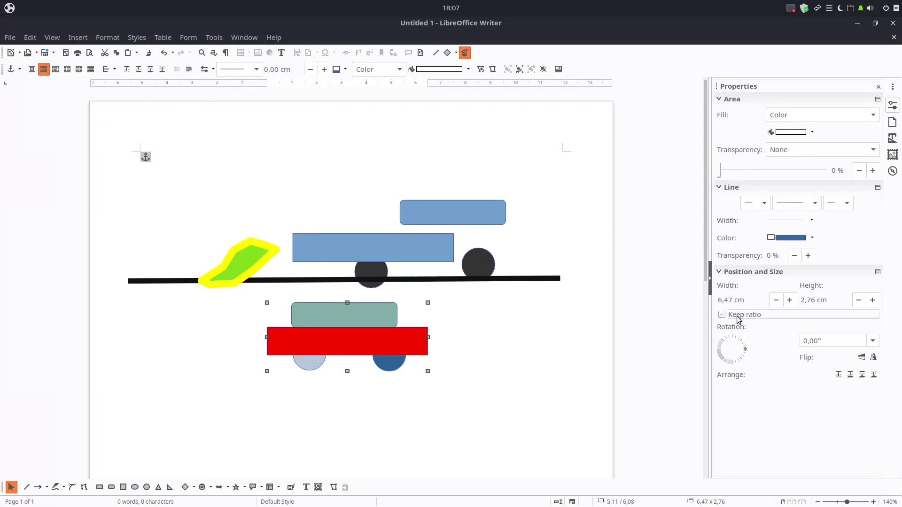
pyautogui.moveTo(429, 338)
pyautogui.mouseDown()
pyautogui.moveTo(320, 339)
pyautogui.moveTo(435, 338)
pyautogui.mouseUp()
pyautogui.click(458, 336)
# Check the car group's Area and Position and Size settings, cancelling both unchanged
pyautogui.rightClick(403, 342)
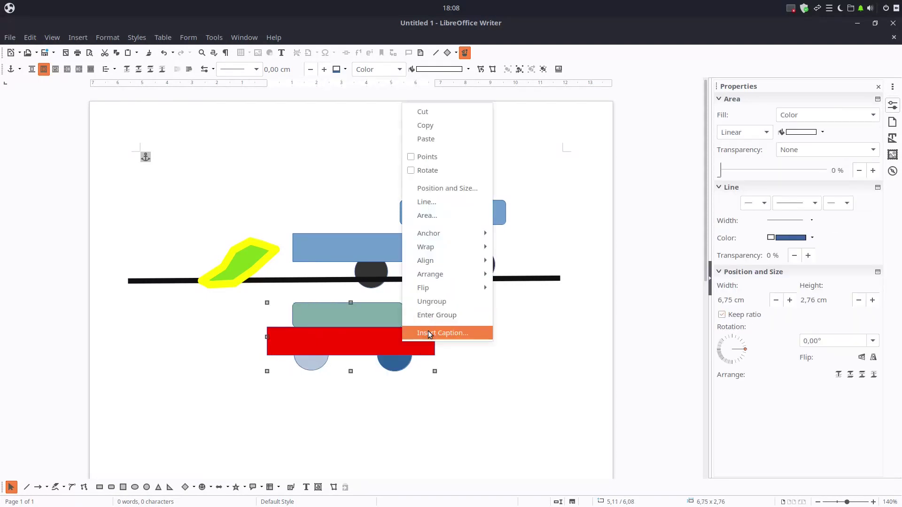
pyautogui.click(471, 356)
pyautogui.rightClick(424, 335)
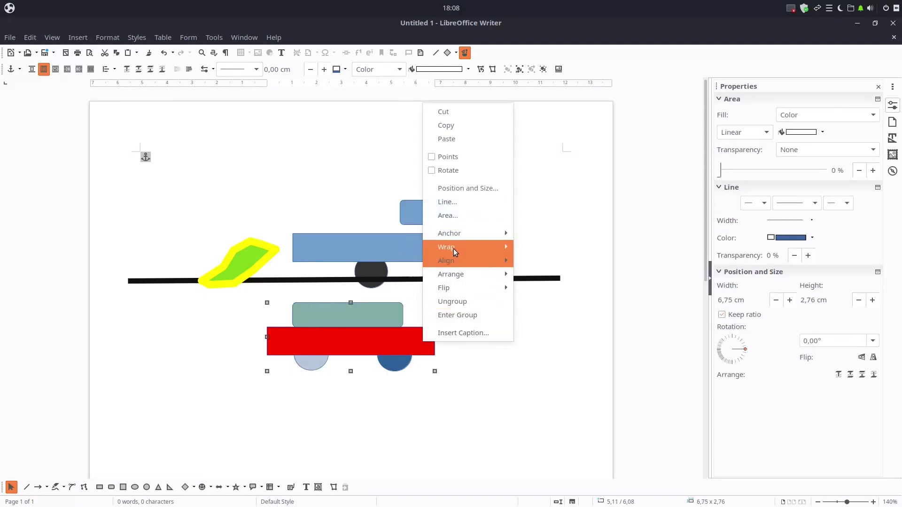
pyautogui.click(456, 215)
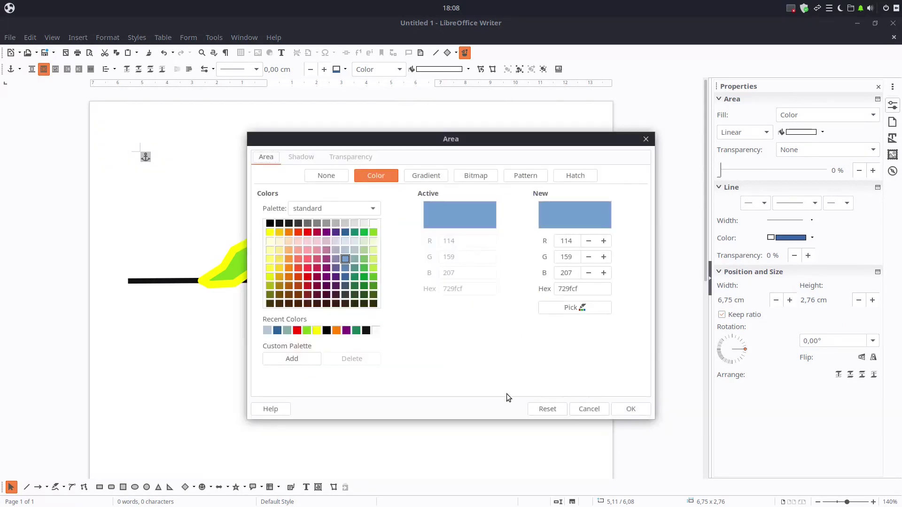
pyautogui.click(581, 412)
pyautogui.rightClick(393, 350)
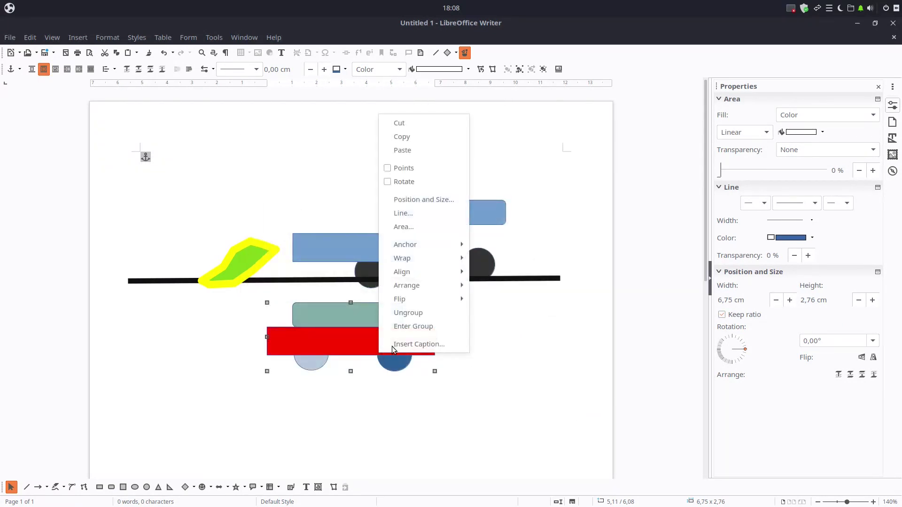
pyautogui.click(458, 204)
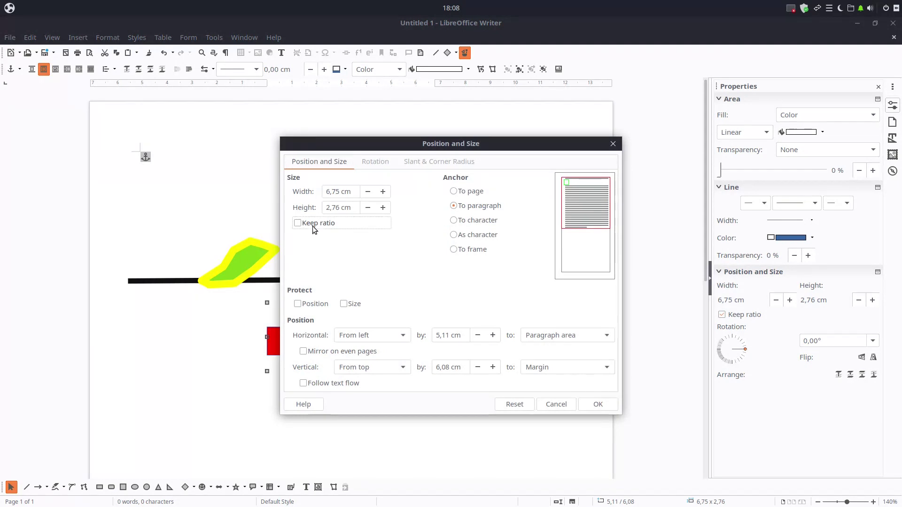
pyautogui.click(572, 406)
pyautogui.click(580, 417)
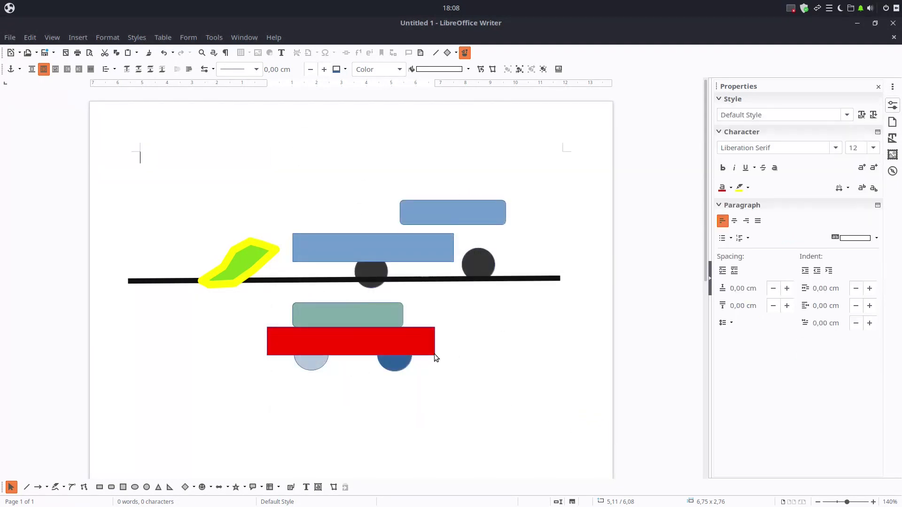
# Narrow the red car group to 5,86 cm wide with its right-middle handle
pyautogui.click(434, 354)
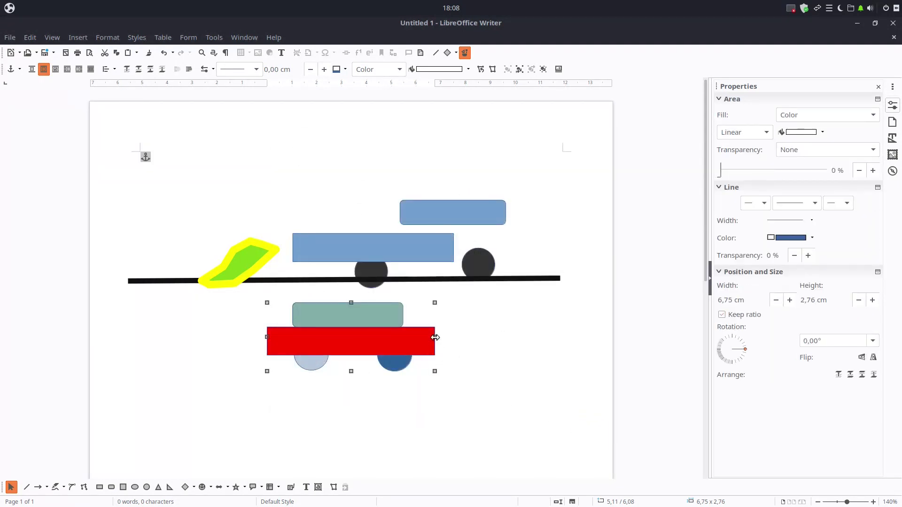
pyautogui.moveTo(435, 337); pyautogui.dragTo(413, 337)
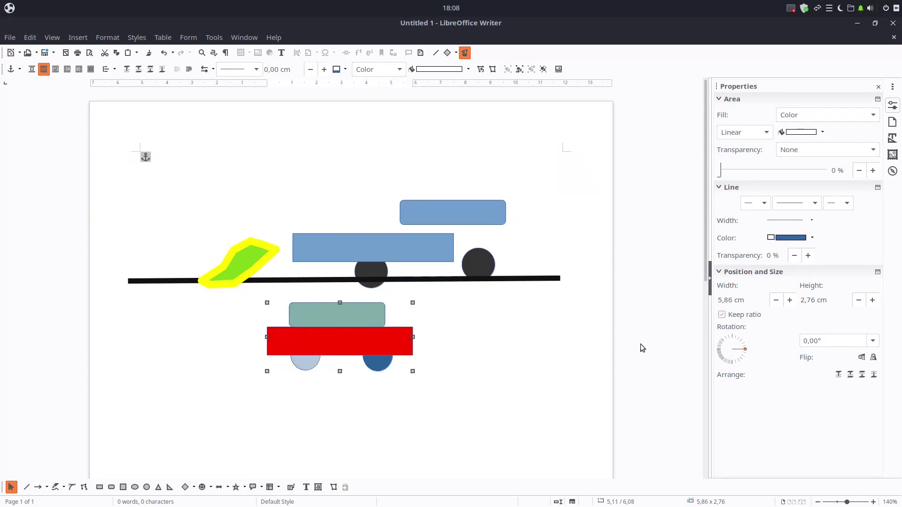
pyautogui.click(427, 362)
pyautogui.click(373, 351)
# Turn off proportional resizing for the red car group
pyautogui.rightClick(373, 352)
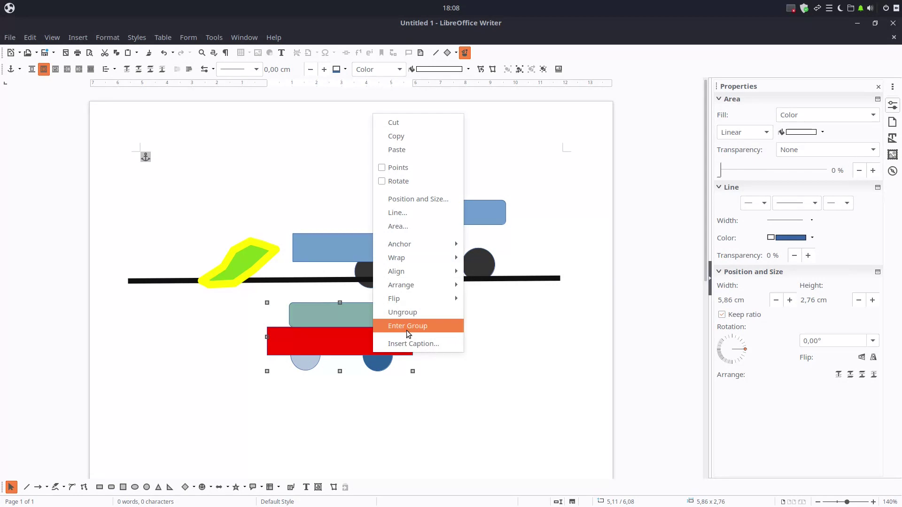
pyautogui.click(573, 331)
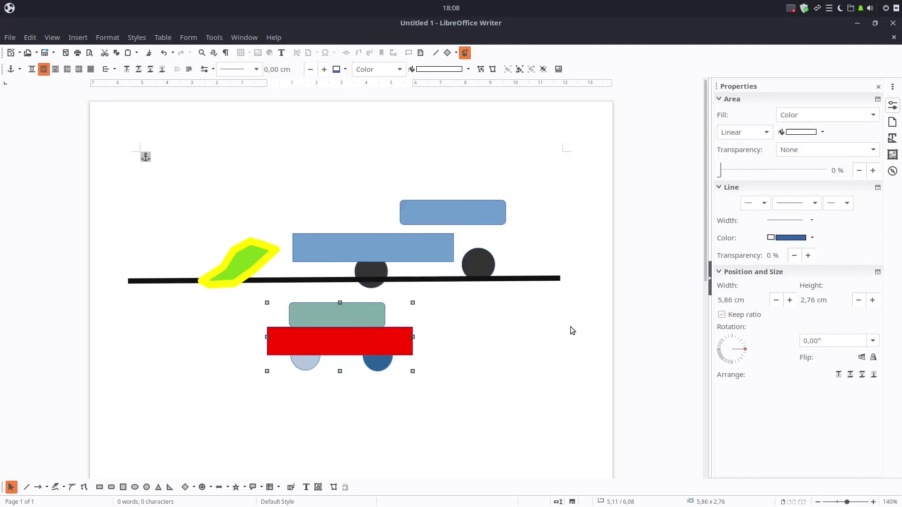
pyautogui.click(745, 316)
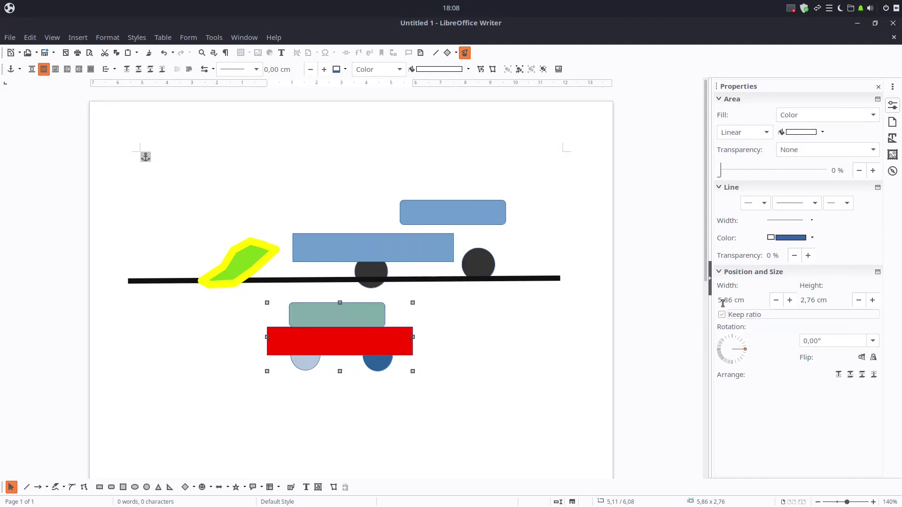
pyautogui.click(471, 314)
# Anchor the car group to the page with Keep ratio, move it lower-left, and flatten it to 3,96 × 0,42 cm
pyautogui.rightClick(386, 337)
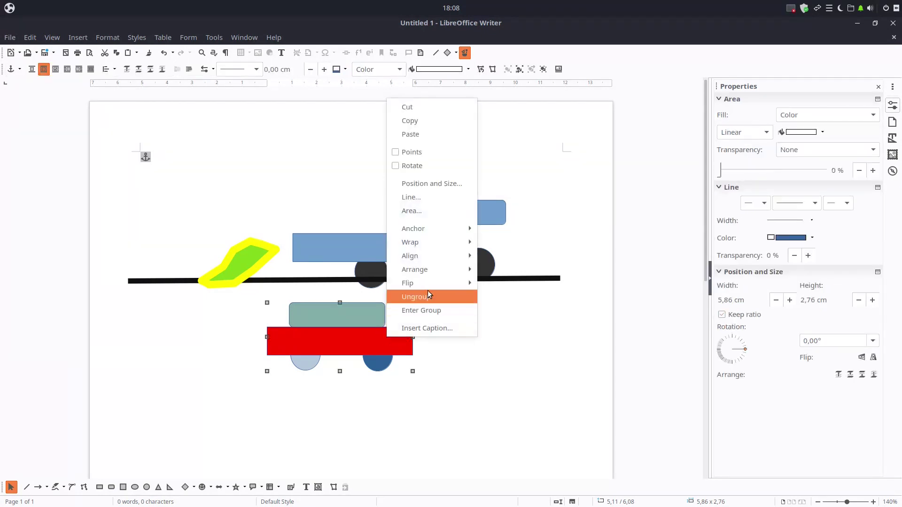
pyautogui.click(439, 184)
pyautogui.click(323, 225)
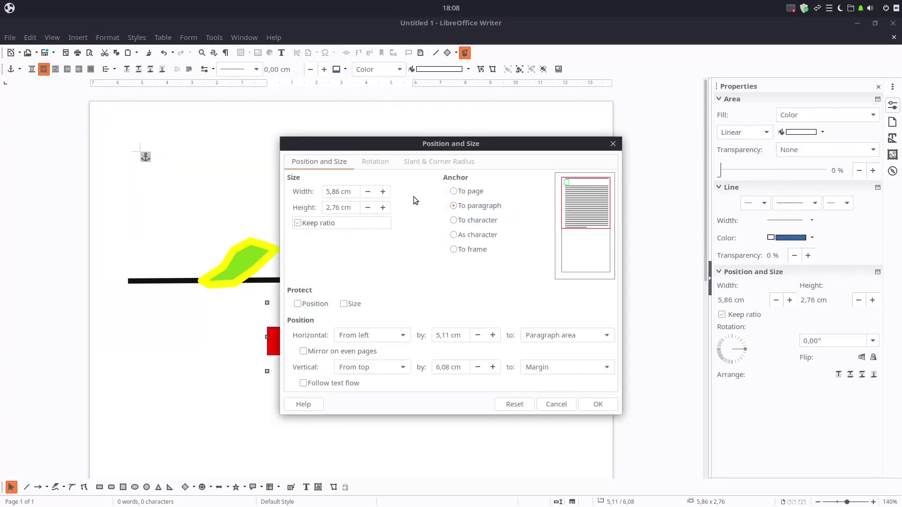
pyautogui.click(467, 191)
pyautogui.click(597, 405)
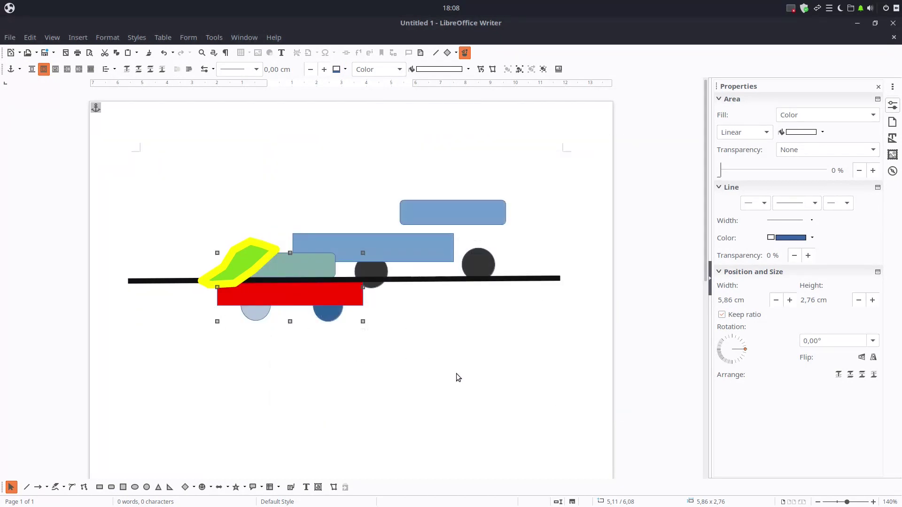
pyautogui.moveTo(341, 296); pyautogui.dragTo(260, 341)
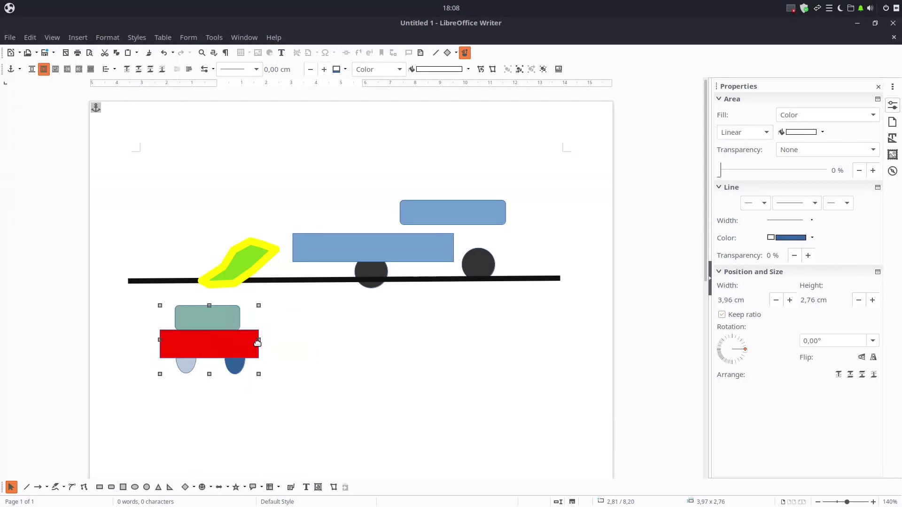
pyautogui.moveTo(211, 375); pyautogui.dragTo(209, 316)
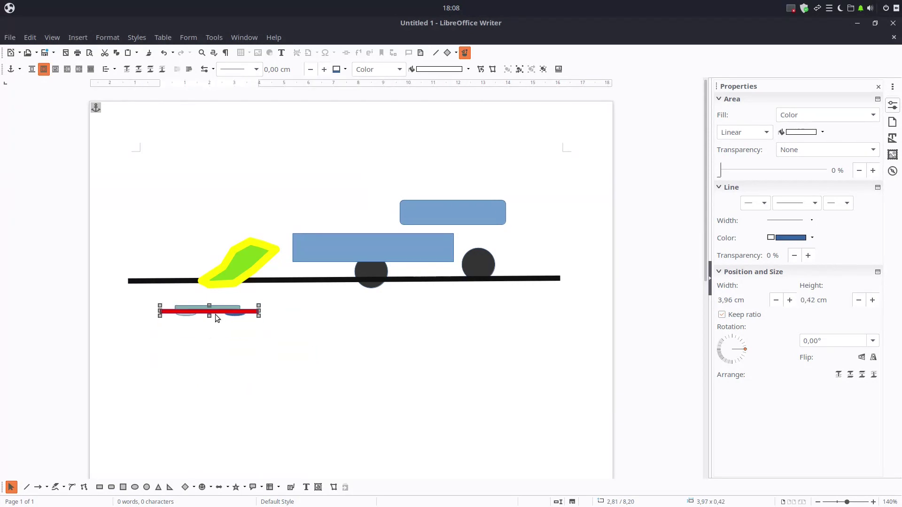
# Lock the lime-and-yellow polygon's aspect ratio in Position and Size
pyautogui.click(244, 253)
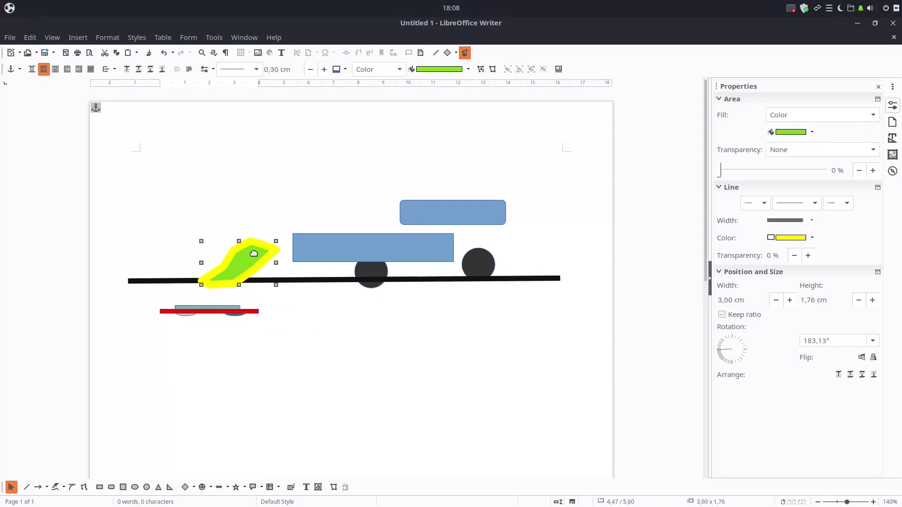
pyautogui.rightClick(255, 256)
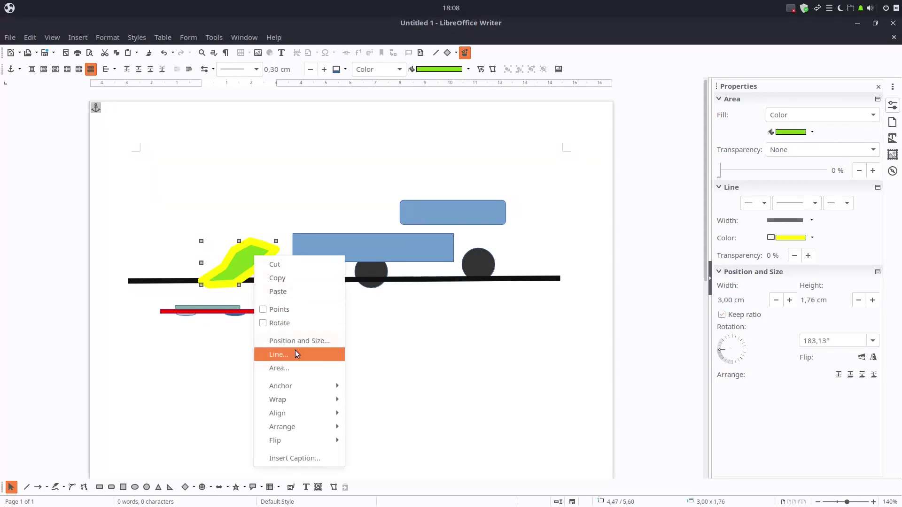
pyautogui.click(303, 342)
pyautogui.click(313, 225)
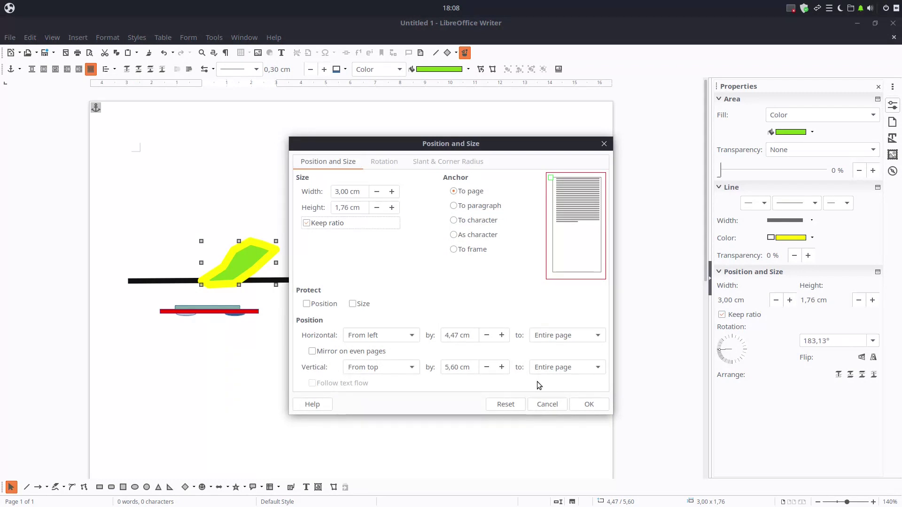
pyautogui.click(588, 405)
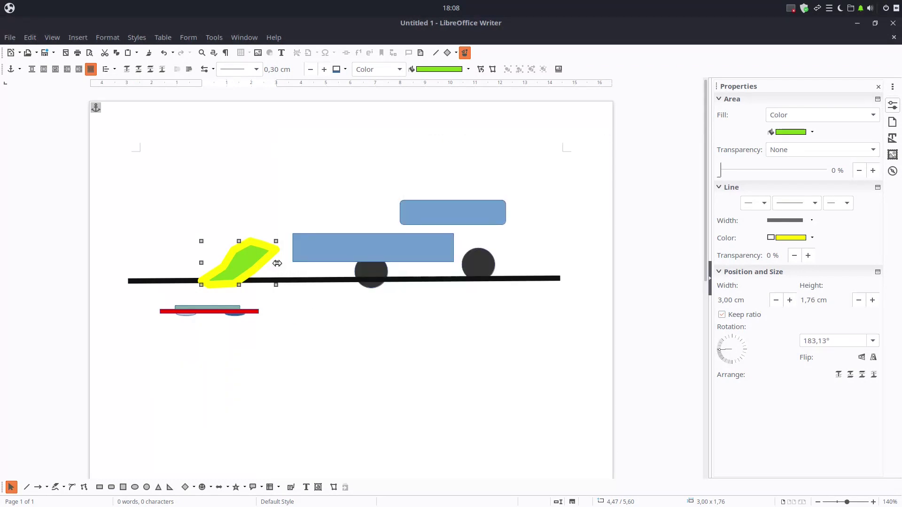
# Stretch the polygon wider, move it below the red car, and narrow it to 6,19 cm
pyautogui.moveTo(277, 264); pyautogui.dragTo(449, 282)
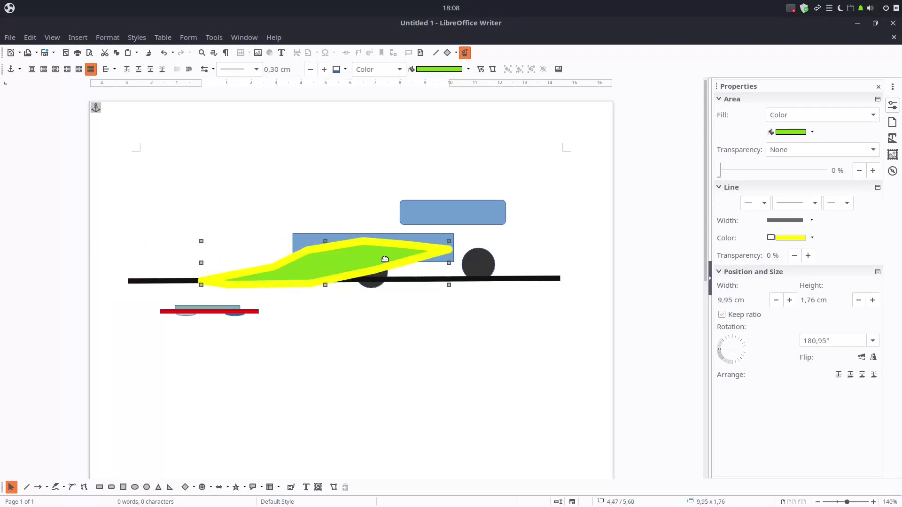
pyautogui.click(427, 291)
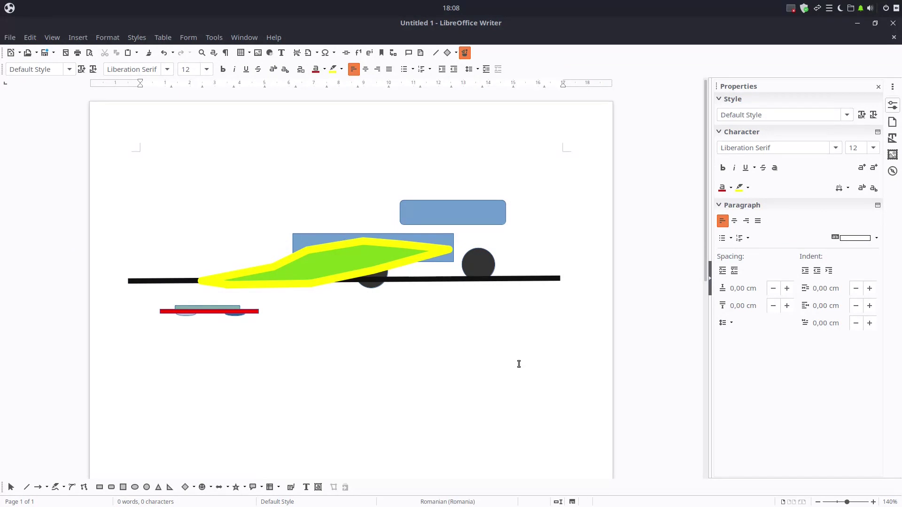
pyautogui.moveTo(393, 273); pyautogui.dragTo(362, 360)
pyautogui.moveTo(419, 352); pyautogui.dragTo(325, 351)
# Untick Keep ratio and enable Protect Size for the polygon in Position and Size
pyautogui.rightClick(290, 346)
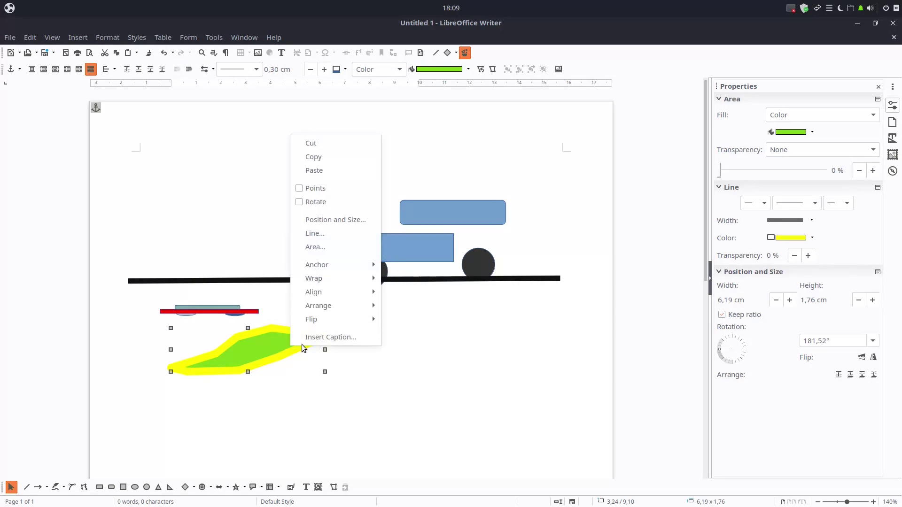
pyautogui.click(326, 220)
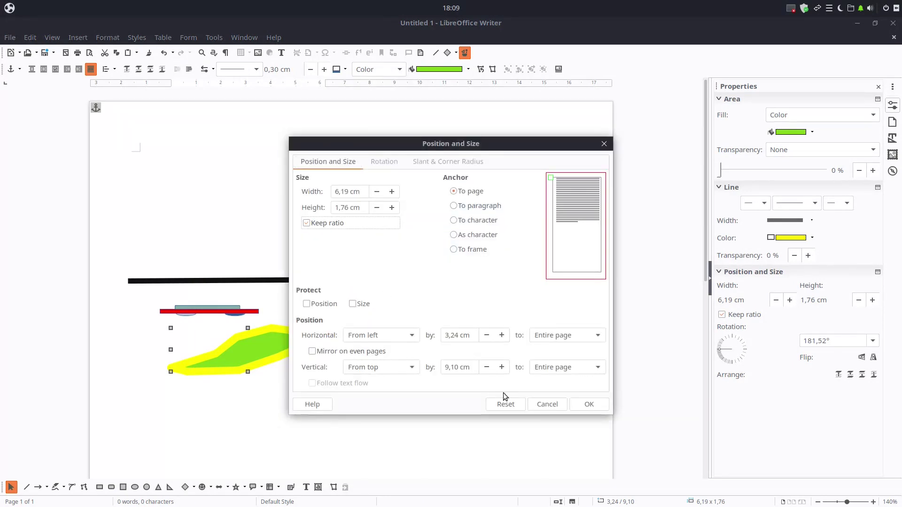
pyautogui.click(579, 405)
pyautogui.rightClick(296, 340)
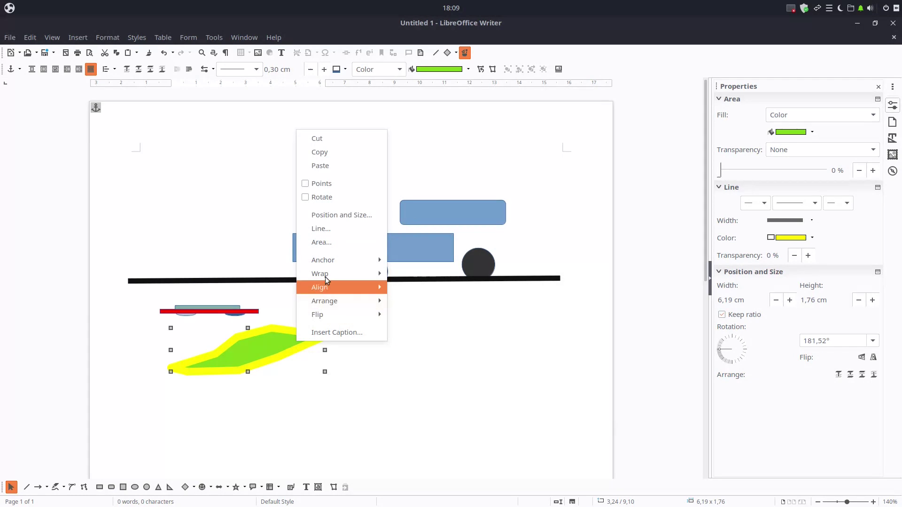
pyautogui.click(334, 216)
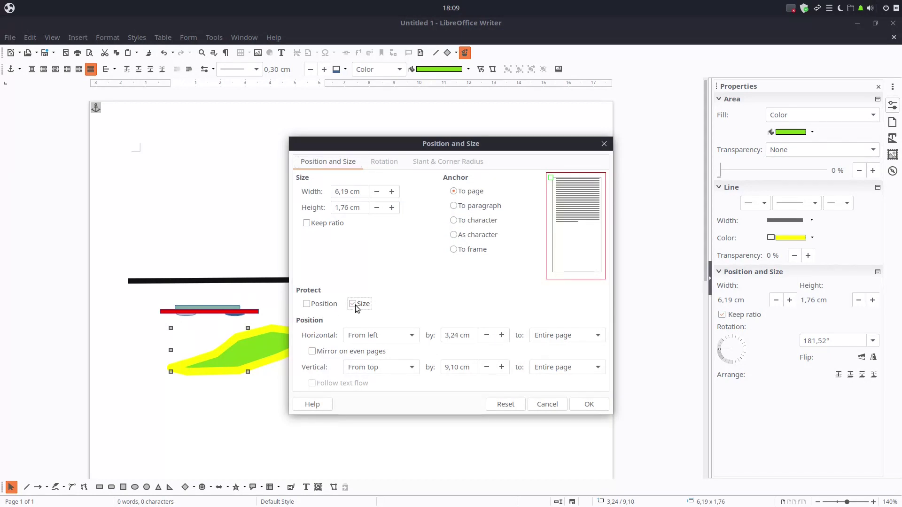
pyautogui.click(586, 404)
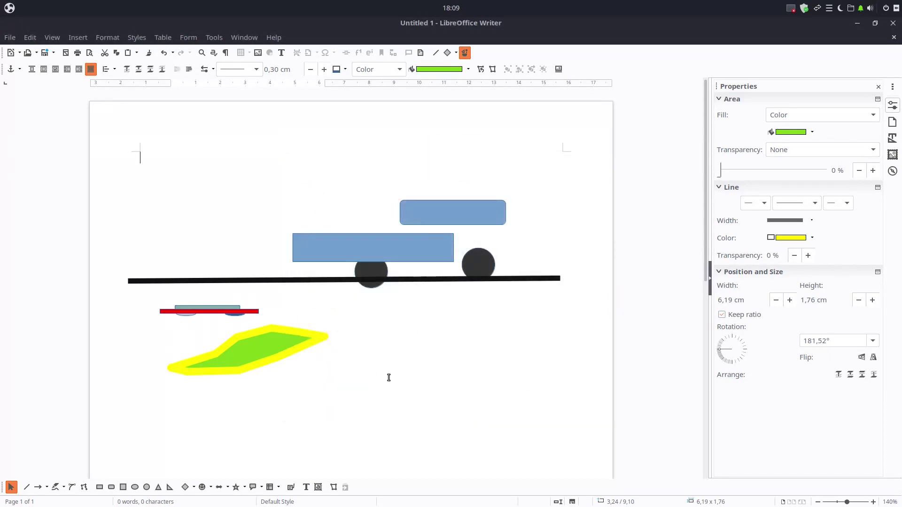
# Move the polygon lower and to the right, to 6,87 / 10,05 cm
pyautogui.click(319, 340)
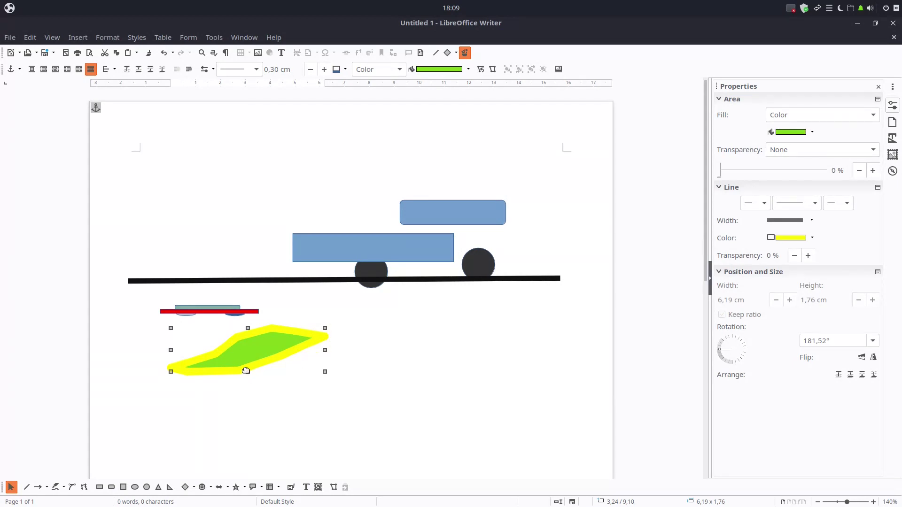
pyautogui.moveTo(249, 344); pyautogui.dragTo(343, 368)
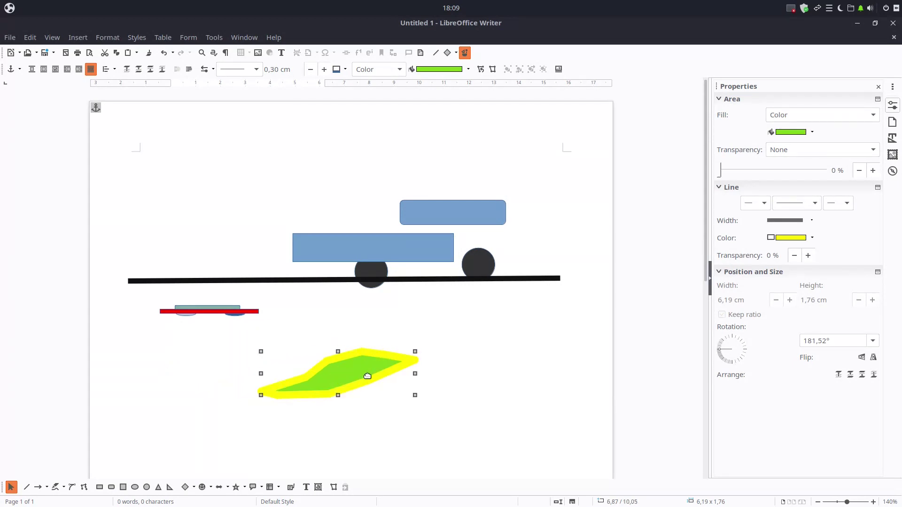
pyautogui.click(450, 369)
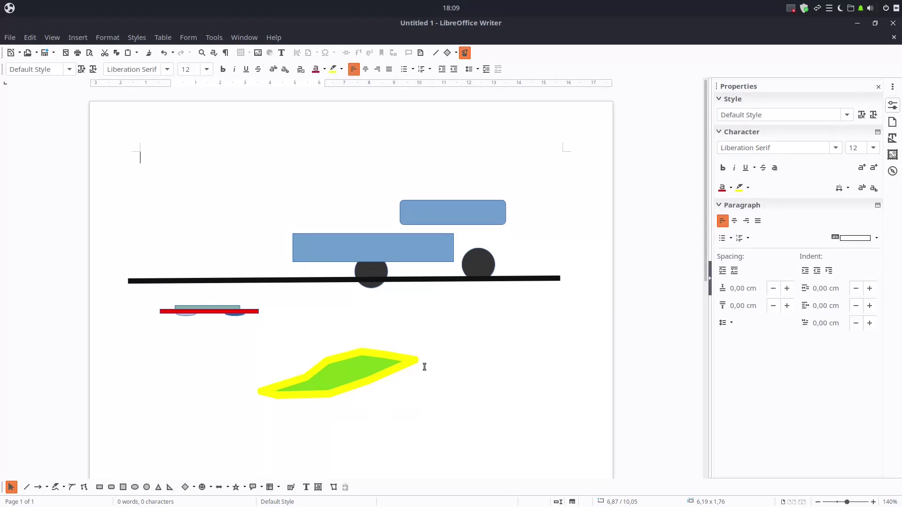